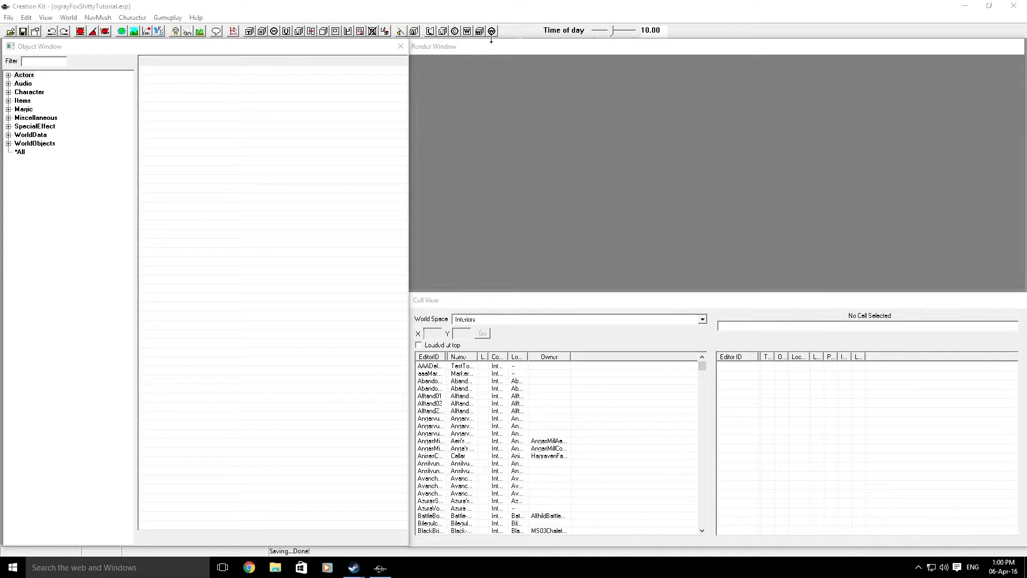
- Expand the Actors category down to the race list and display the NordRace actors
click(301, 52)
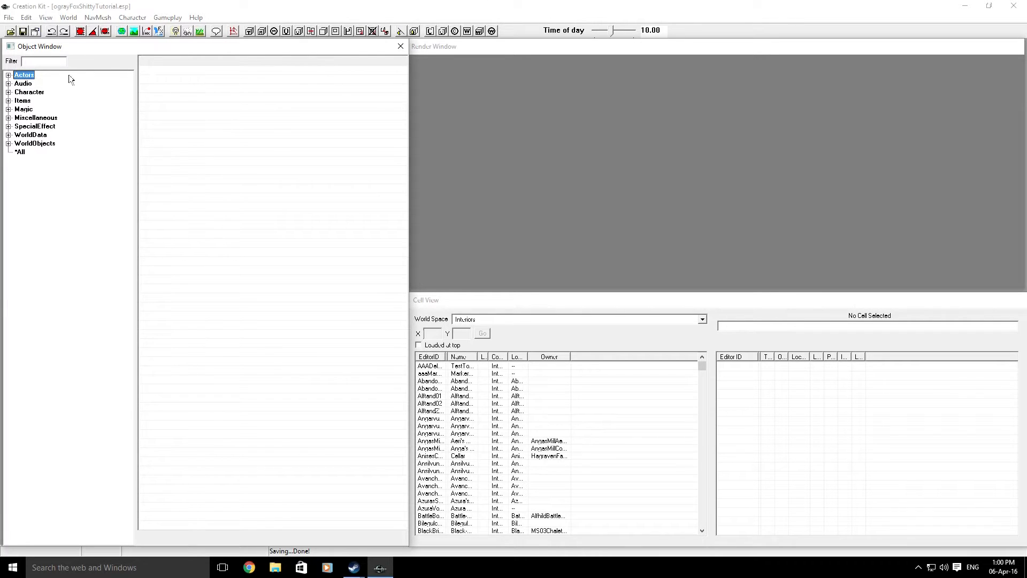
click(8, 75)
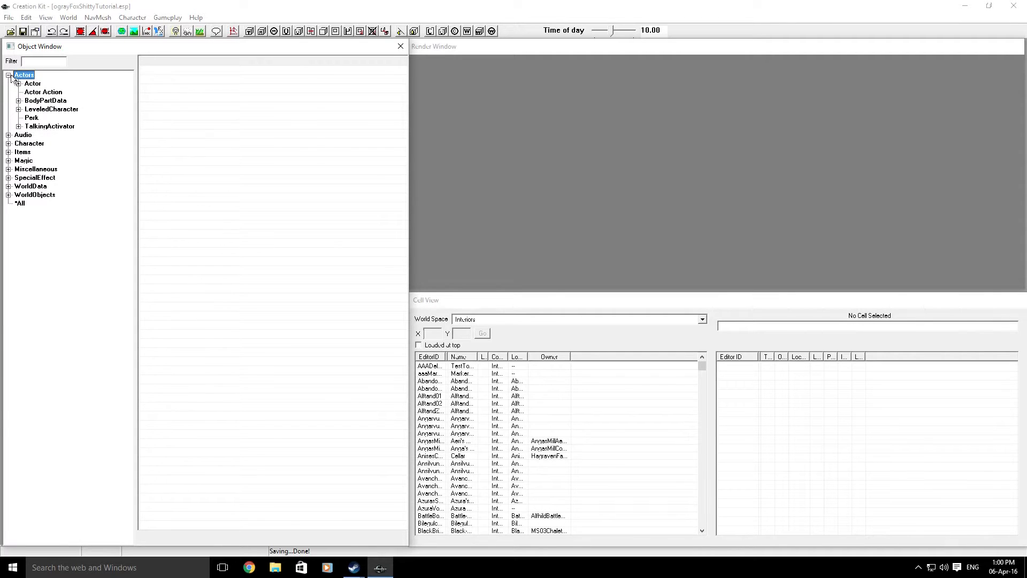
click(19, 83)
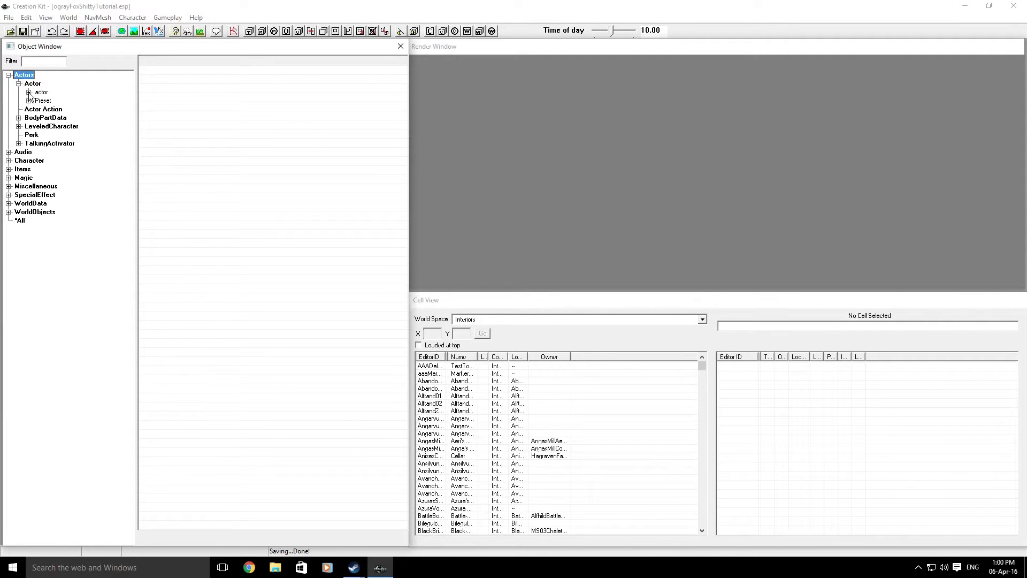
click(29, 92)
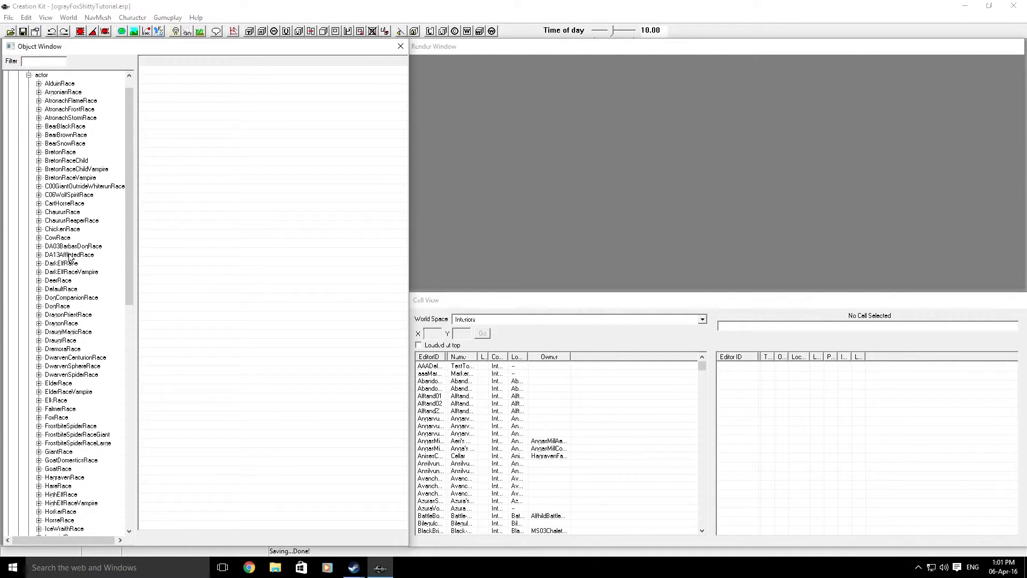
scroll(81, 268, down, 9)
scroll(85, 294, down, 2)
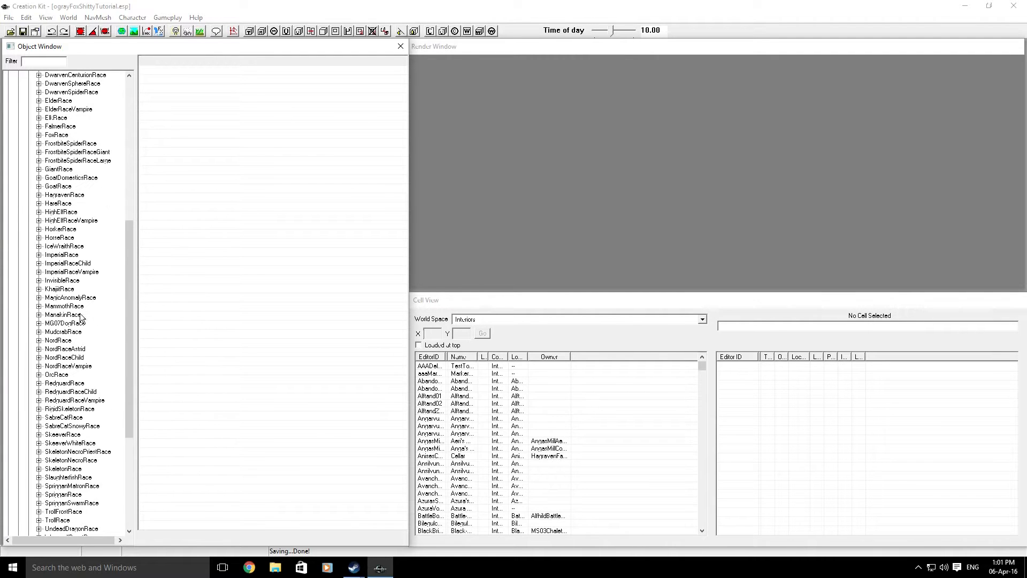
click(55, 341)
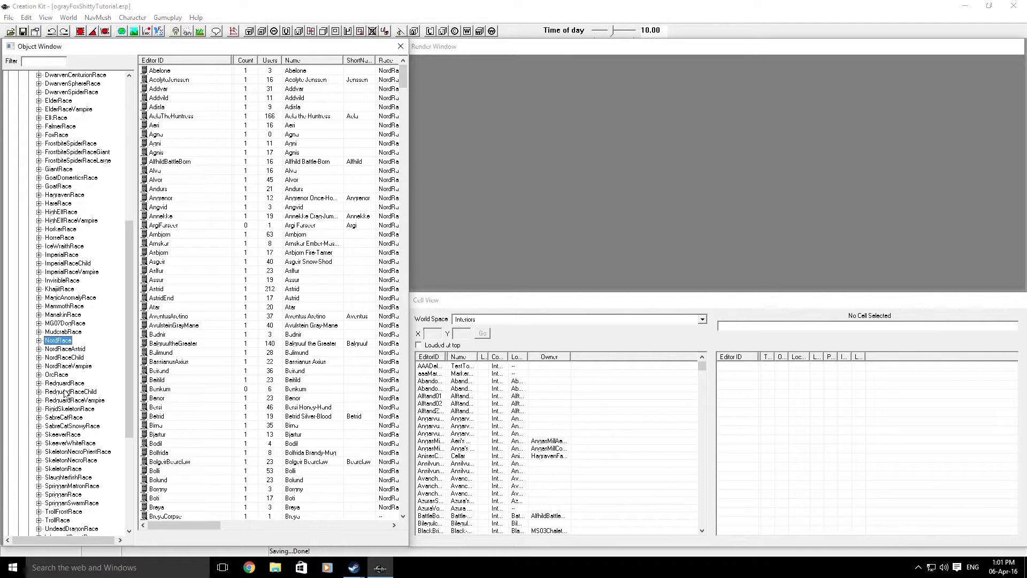
scroll(68, 465, down, 4)
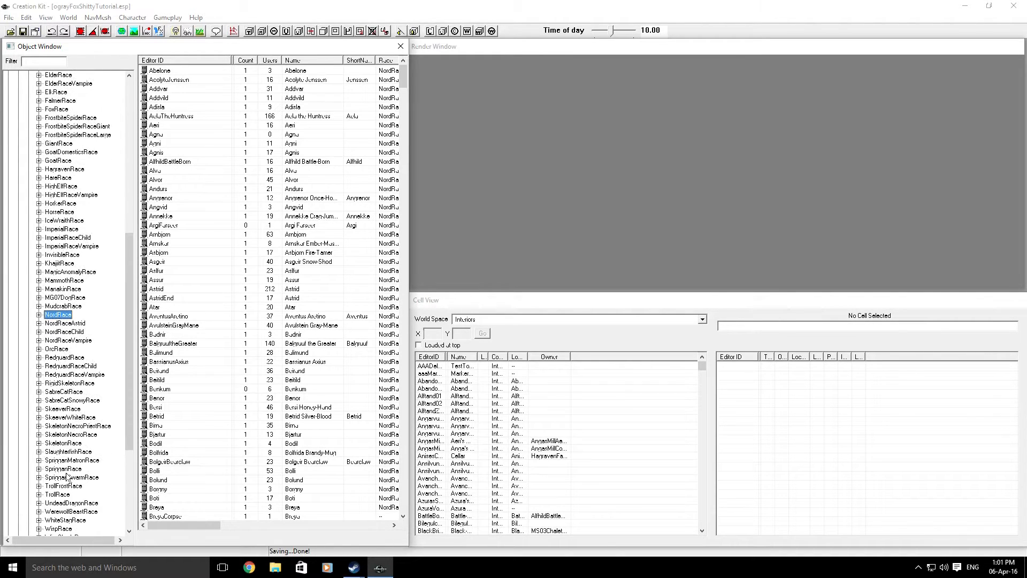
scroll(72, 479, up, 7)
scroll(80, 374, up, 5)
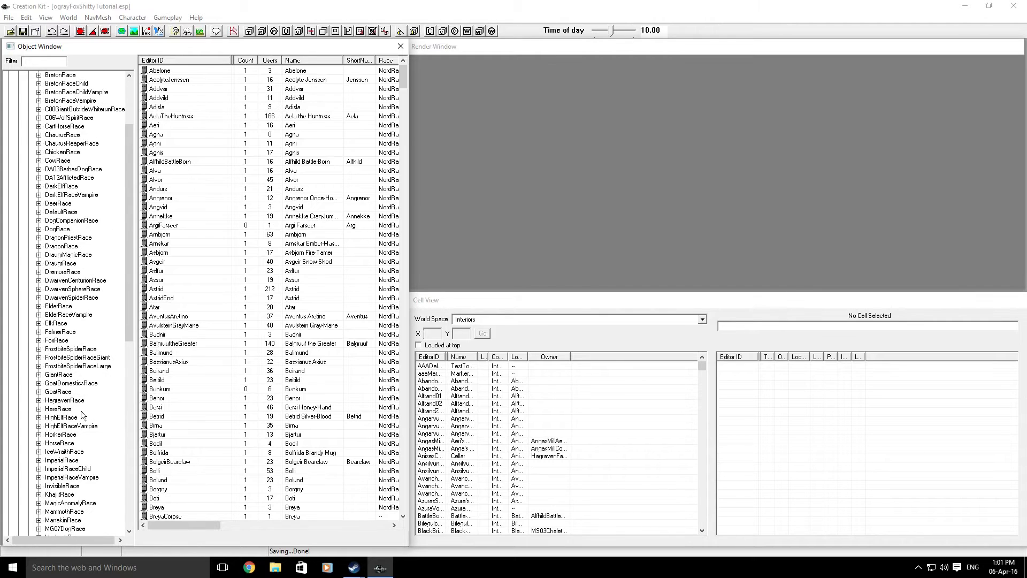
scroll(65, 445, down, 1)
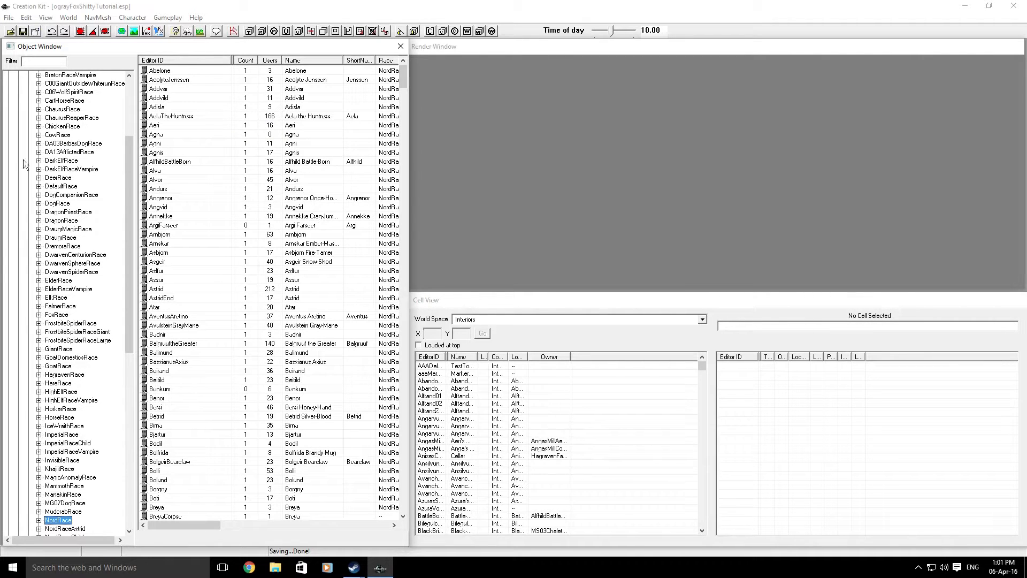
- Create a new actor with ID aaMike, name and short name Mike, and flag it as Essential
right_click(169, 154)
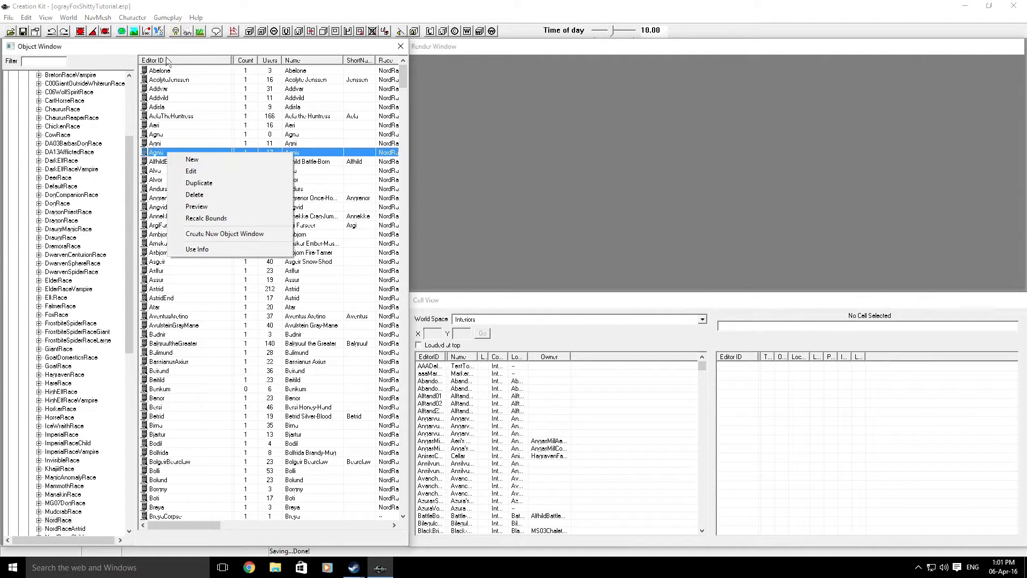
click(204, 160)
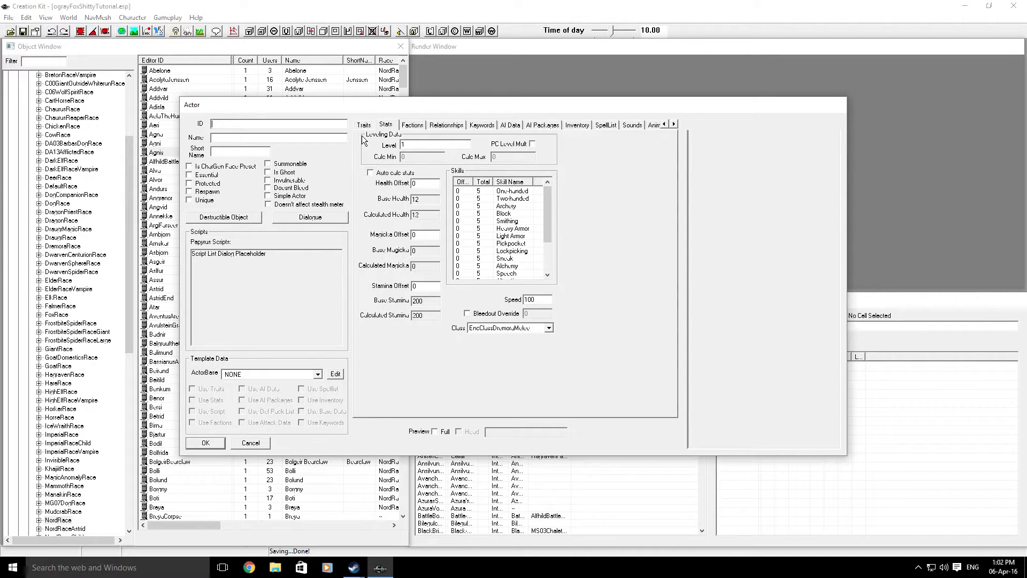
text(mpcName)
key(BackSpace)
key(BackSpace)
key(BackSpace)
key(BackSpace)
key(BackSpace)
key(BackSpace)
text(ike)
key(Tab)
text(Mike)
click(252, 153)
text(Mike)
click(189, 175)
- Examine the flags of the existing actors AelaTheHuntress and Asgeir, closing each record without changes
click(160, 120)
double_click(200, 116)
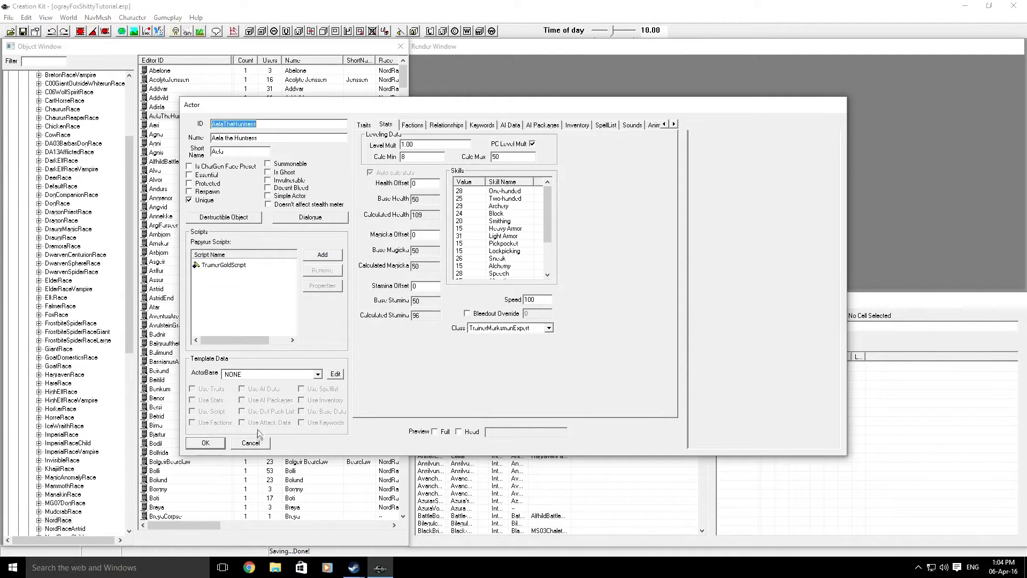
click(252, 444)
double_click(162, 262)
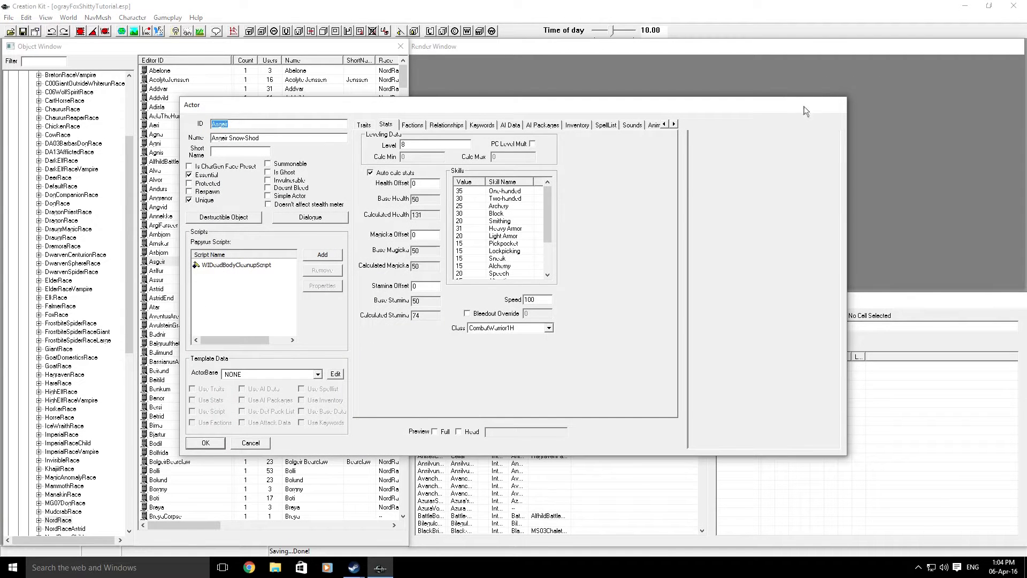
click(249, 443)
- Choose NONE as the ActorBase template for aaMike
click(471, 105)
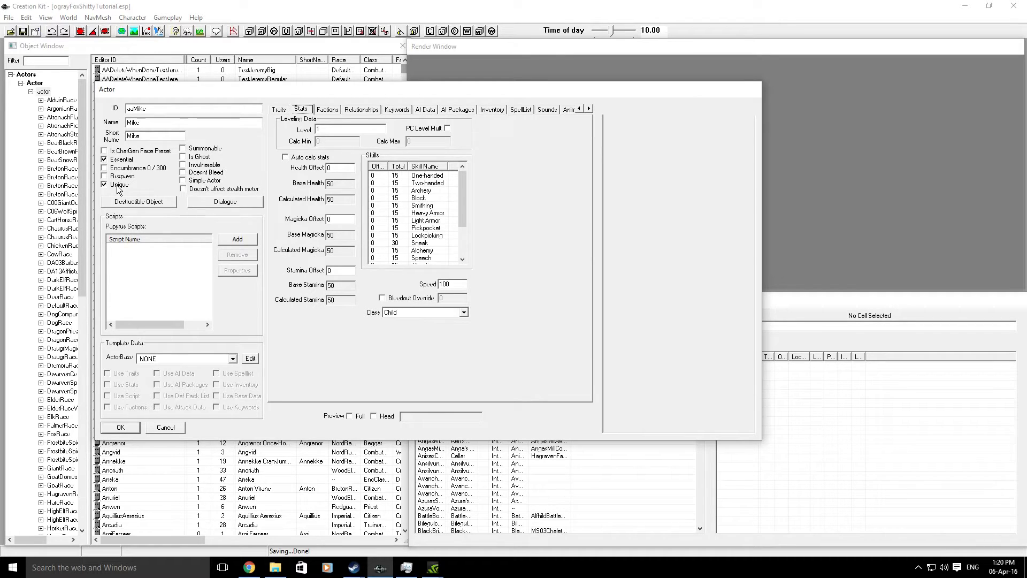
click(162, 357)
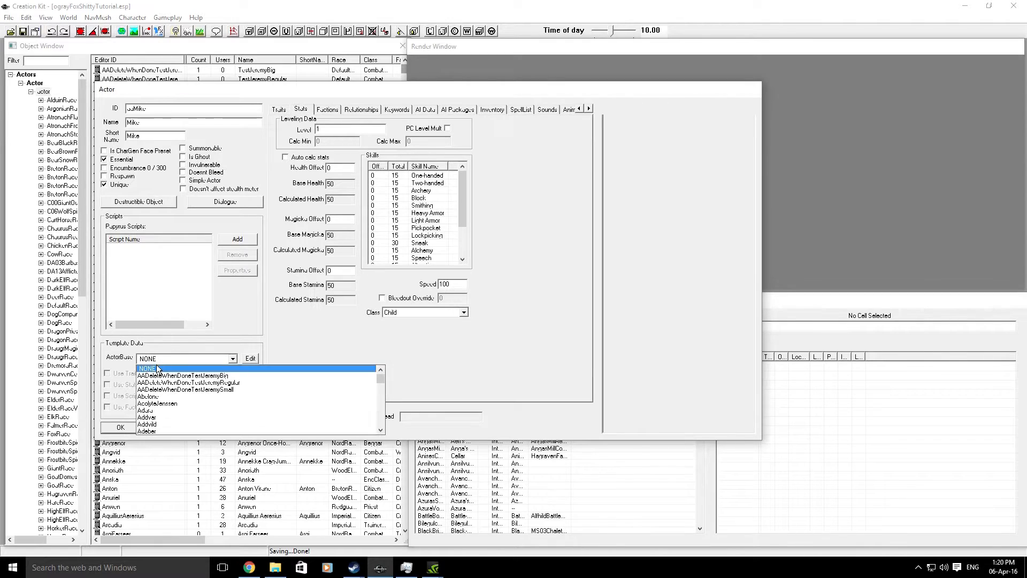
click(191, 368)
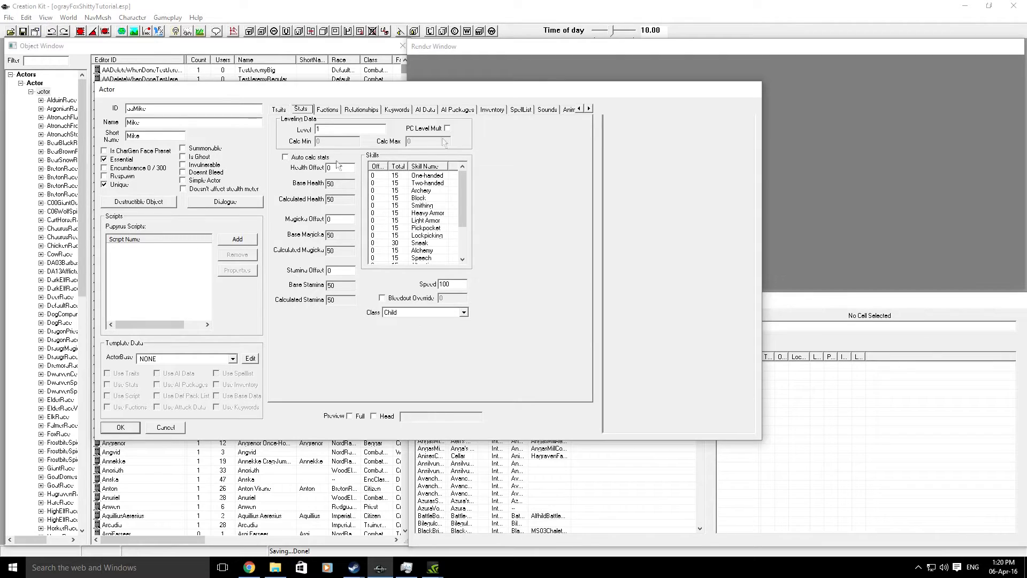
- Select Child as the actor's class, look through the other available classes, and save the actor
click(398, 313)
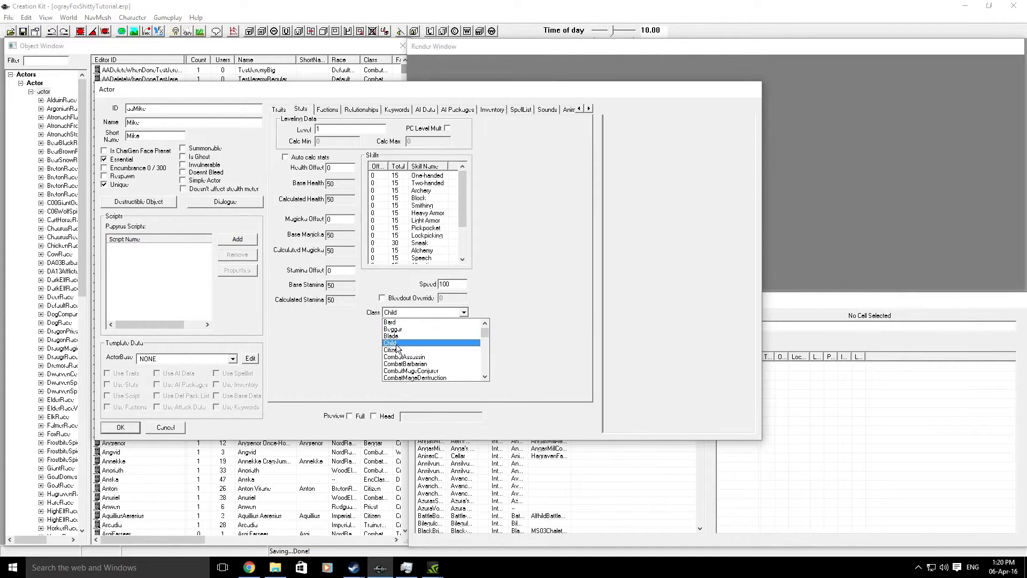
click(406, 342)
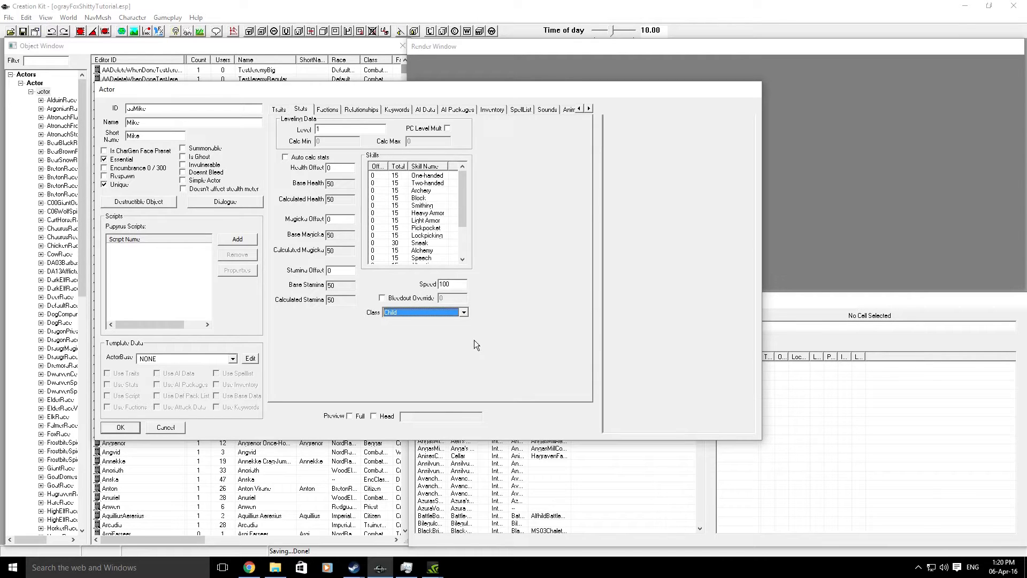
click(407, 312)
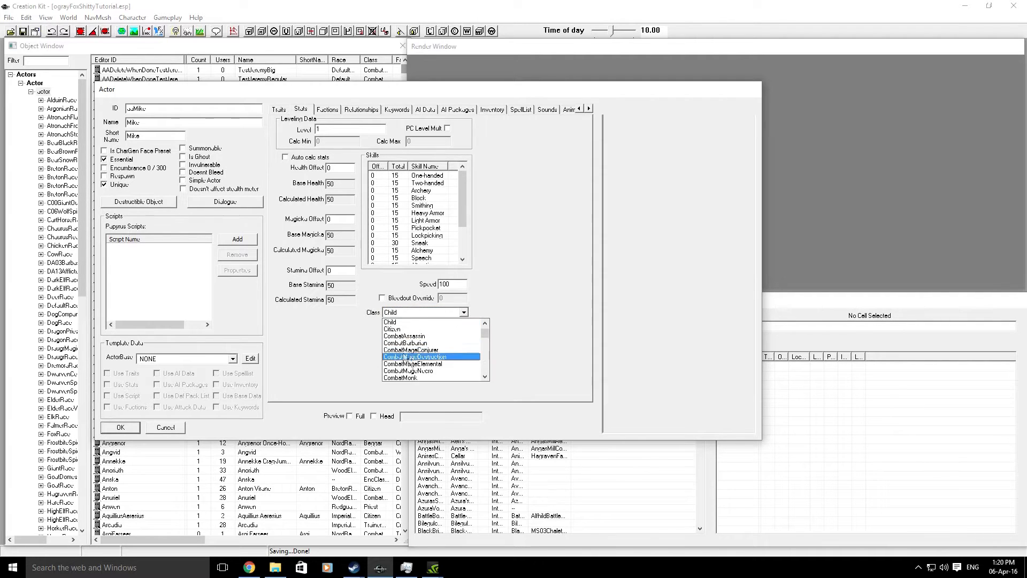
scroll(419, 357, down, 2)
scroll(419, 357, down, 8)
scroll(418, 353, down, 2)
scroll(401, 336, down, 4)
click(555, 298)
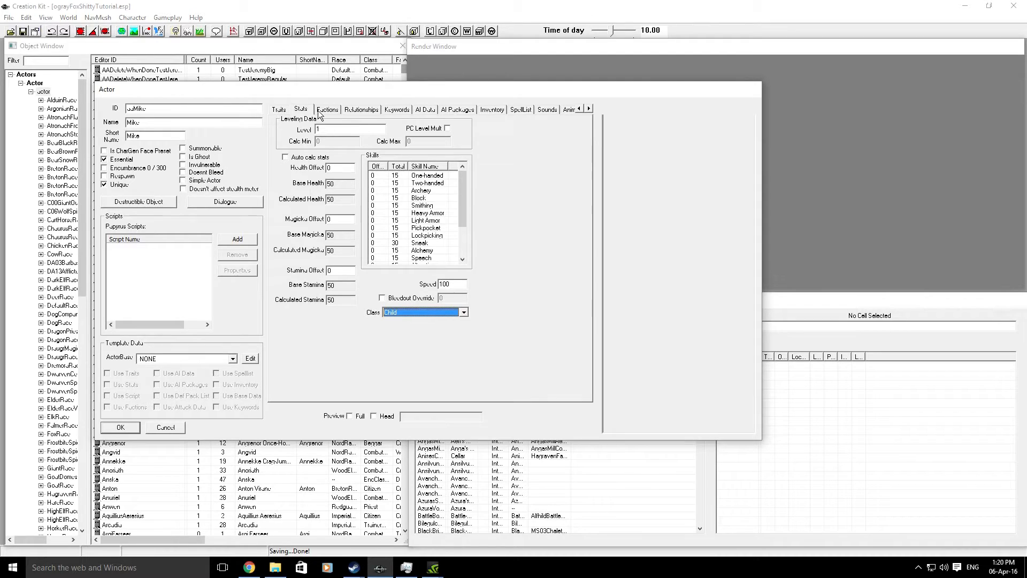
click(130, 428)
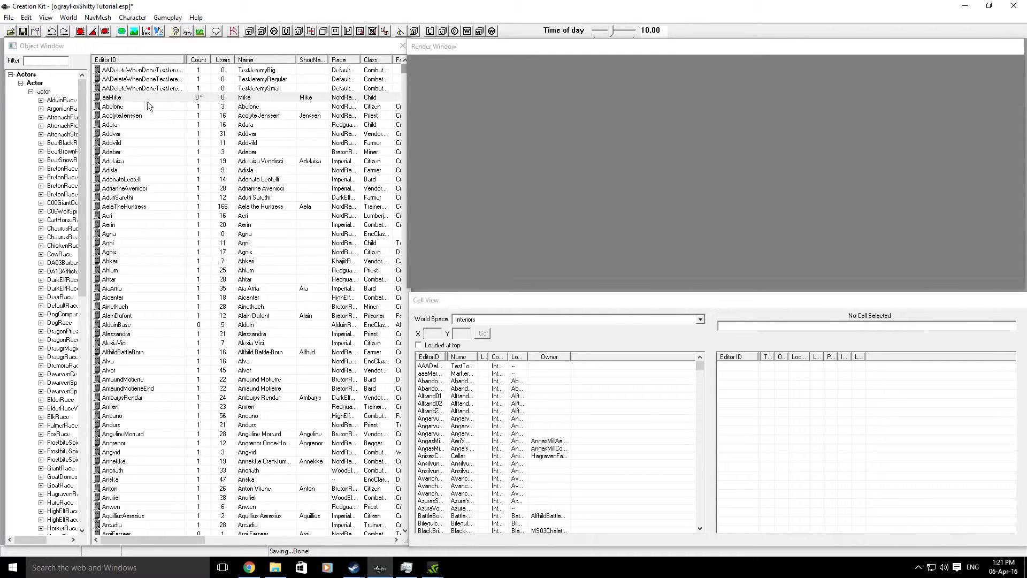
- Find aaMike among the NordRace actors and open its record for editing
scroll(30, 289, down, 9)
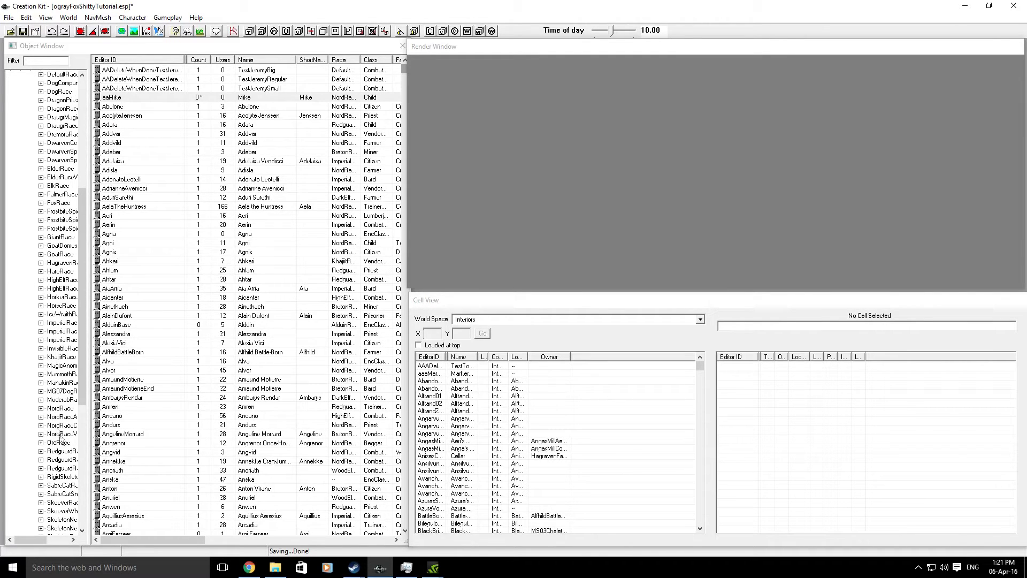
click(59, 408)
scroll(158, 164, down, 10)
click(152, 171)
scroll(152, 173, up, 20)
scroll(156, 164, up, 9)
drag(407, 311, 413, 77)
click(126, 74)
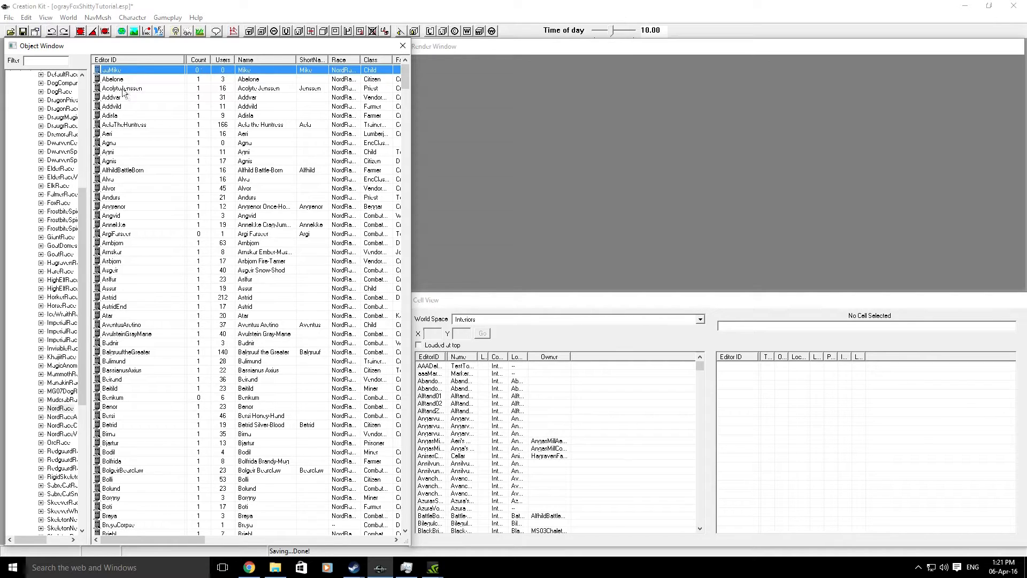
double_click(118, 71)
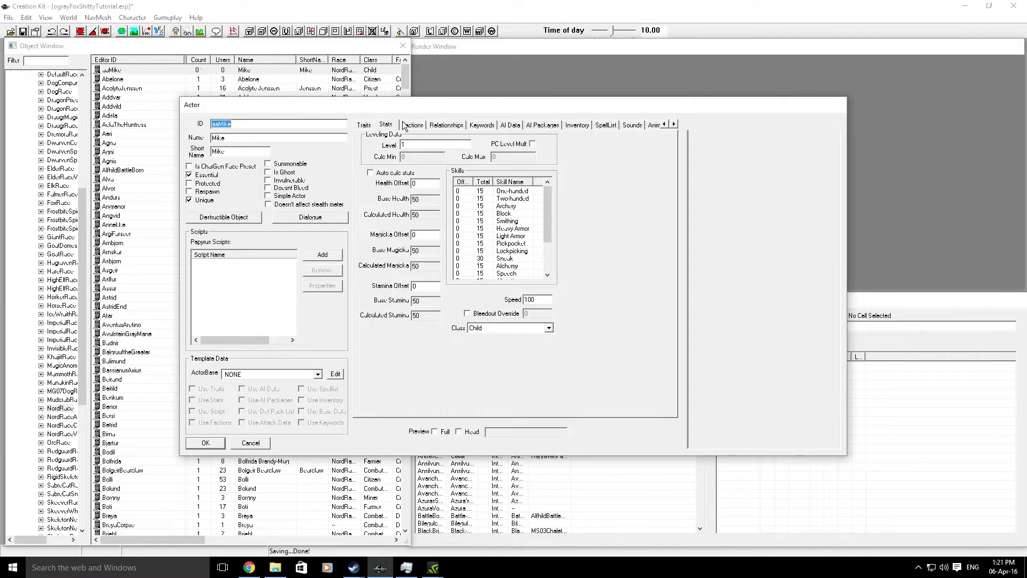
- Add the WhiterunMarketShoppers faction to aaMike
click(410, 126)
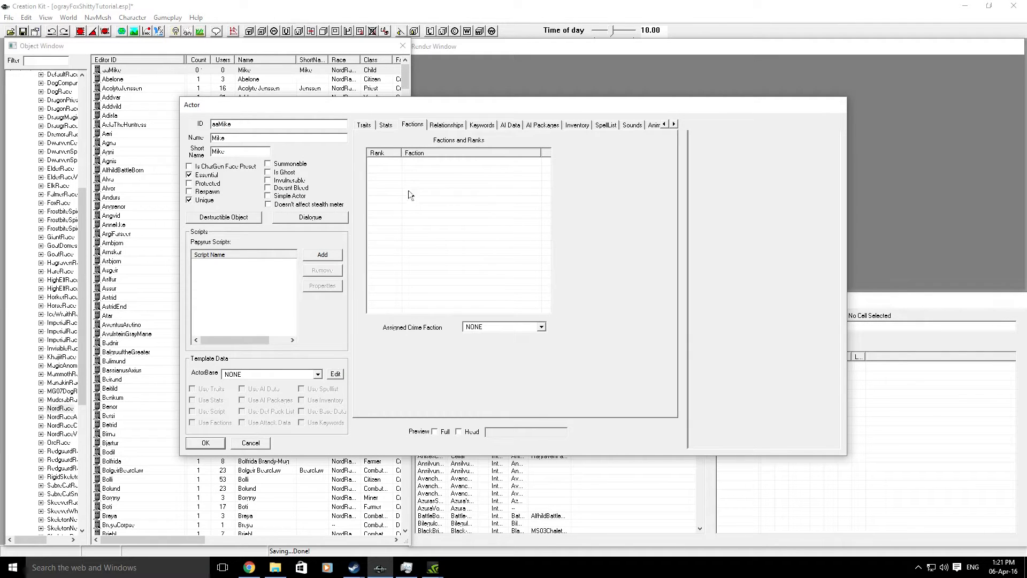
right_click(425, 216)
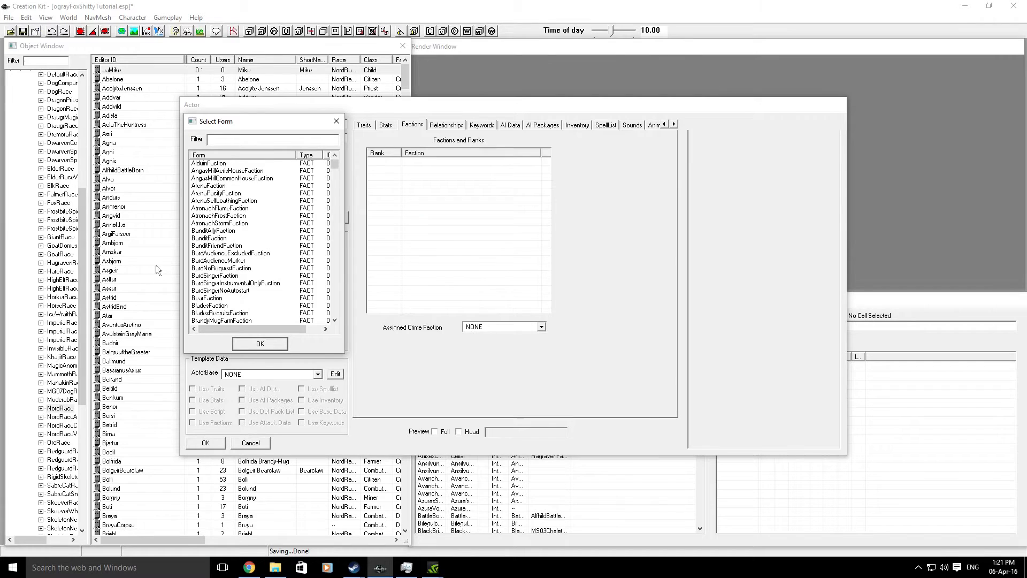
scroll(265, 225, down, 7)
drag(334, 169, 347, 317)
scroll(257, 300, up, 7)
scroll(256, 296, up, 9)
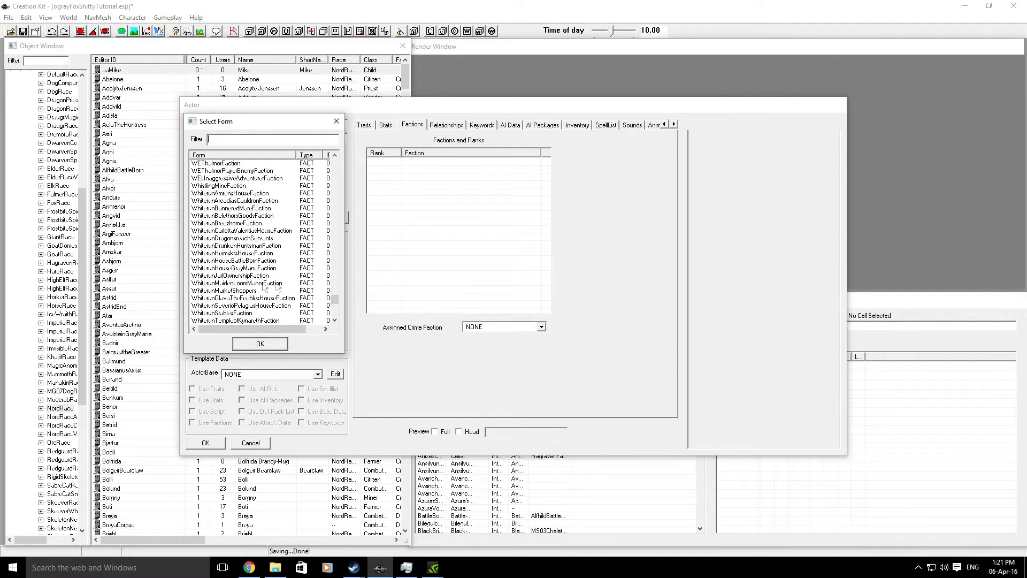
scroll(334, 297, up, 3)
scroll(251, 263, down, 3)
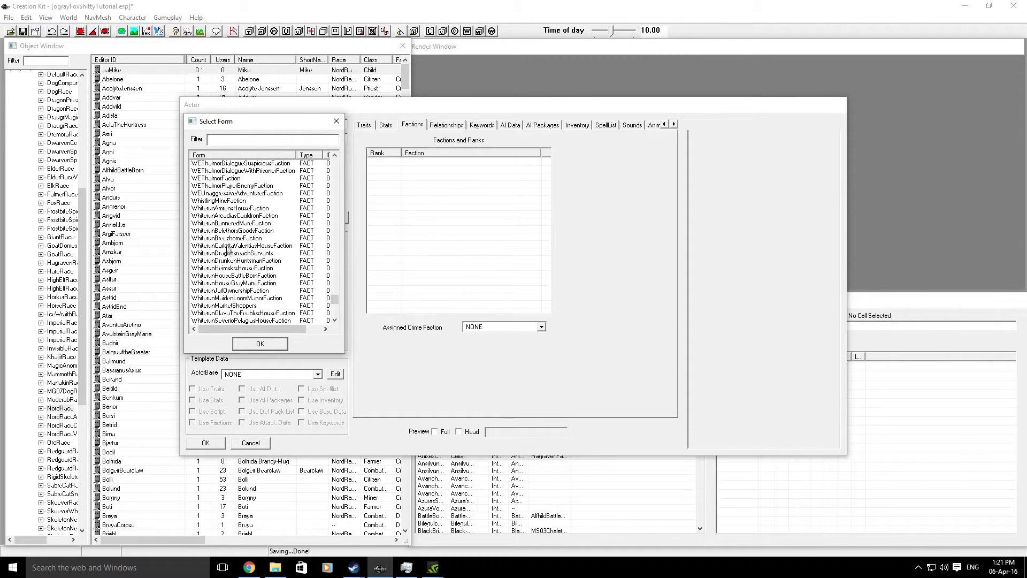
scroll(228, 252, down, 1)
scroll(230, 267, down, 1)
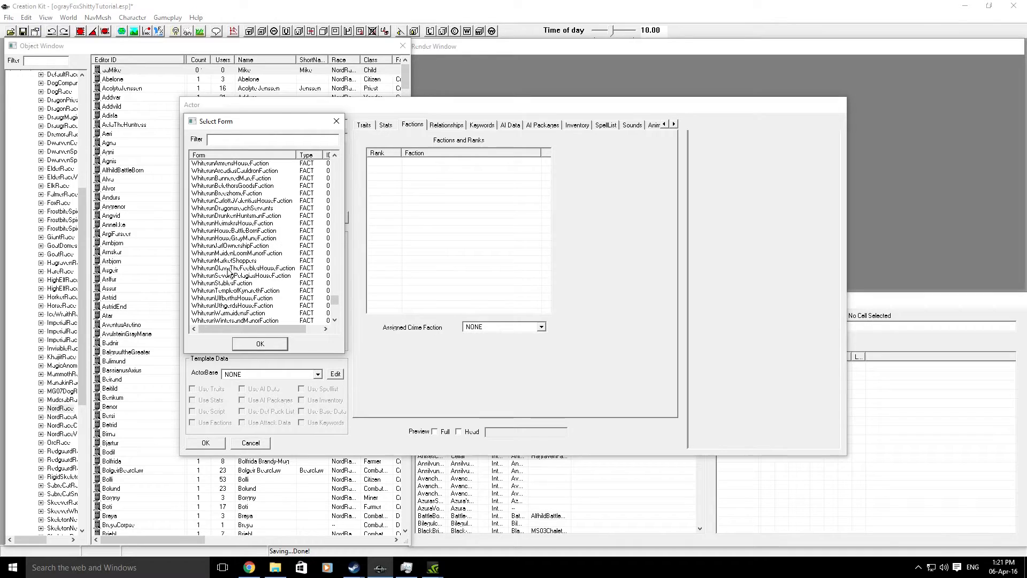
double_click(222, 262)
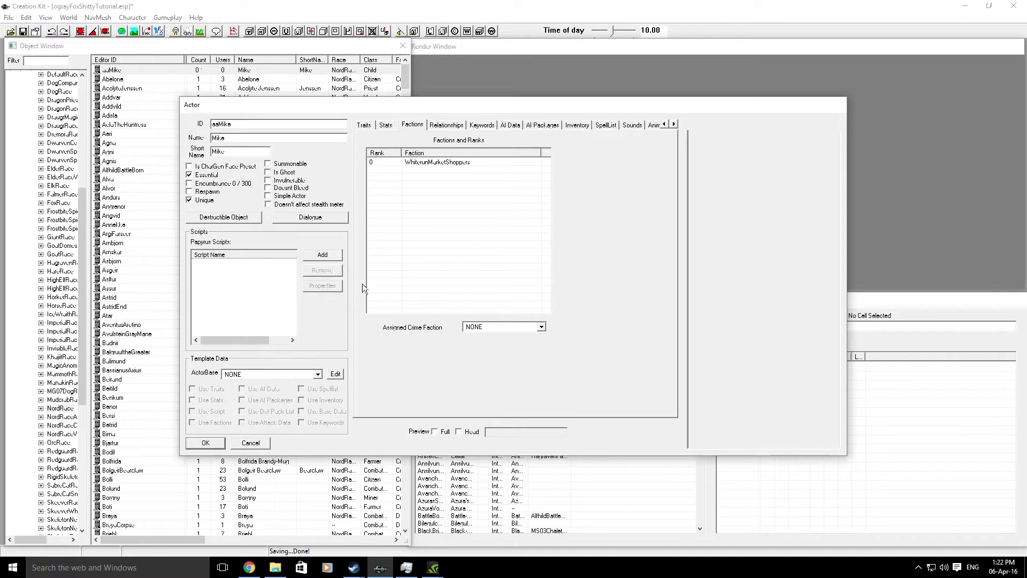
- Review aaMike's relationships and keywords, and choose Unaggressive as the aggression in the AI attributes
click(443, 126)
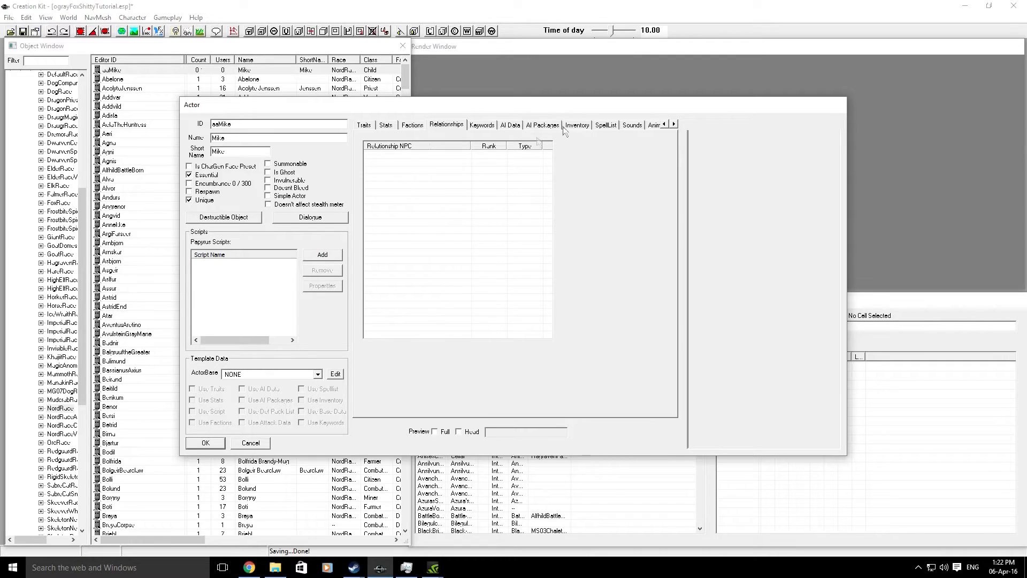
click(490, 126)
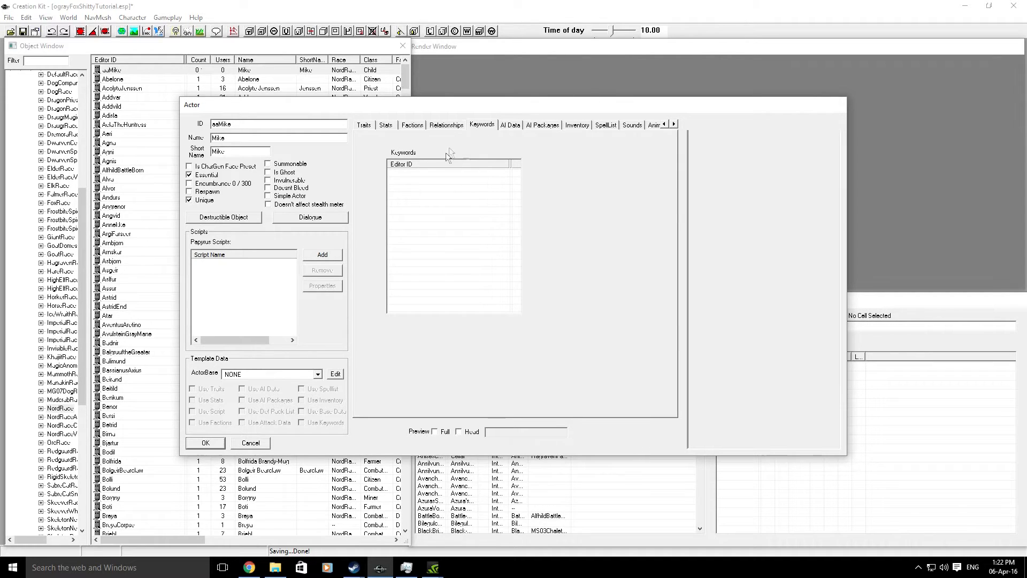
click(505, 127)
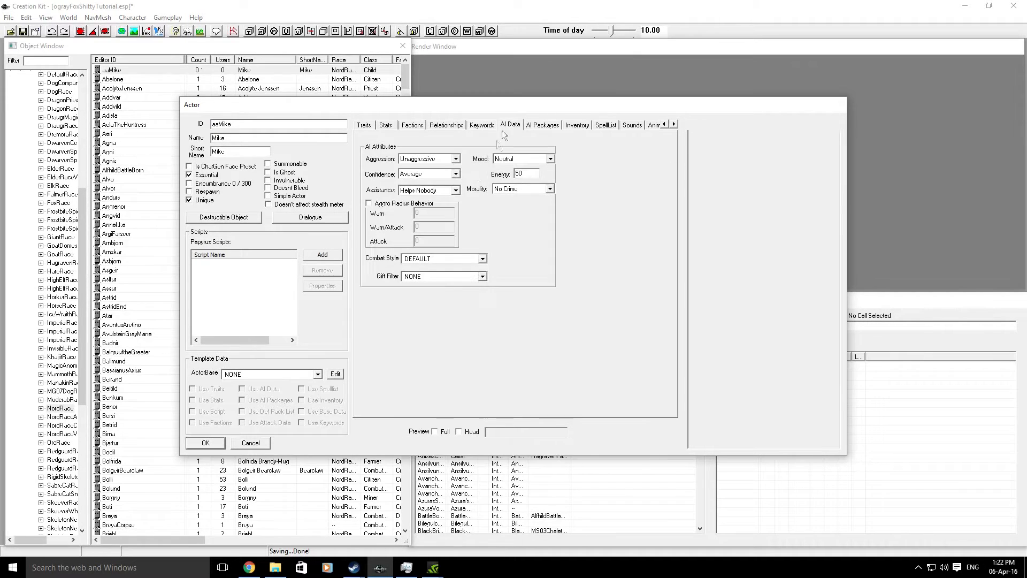
click(426, 160)
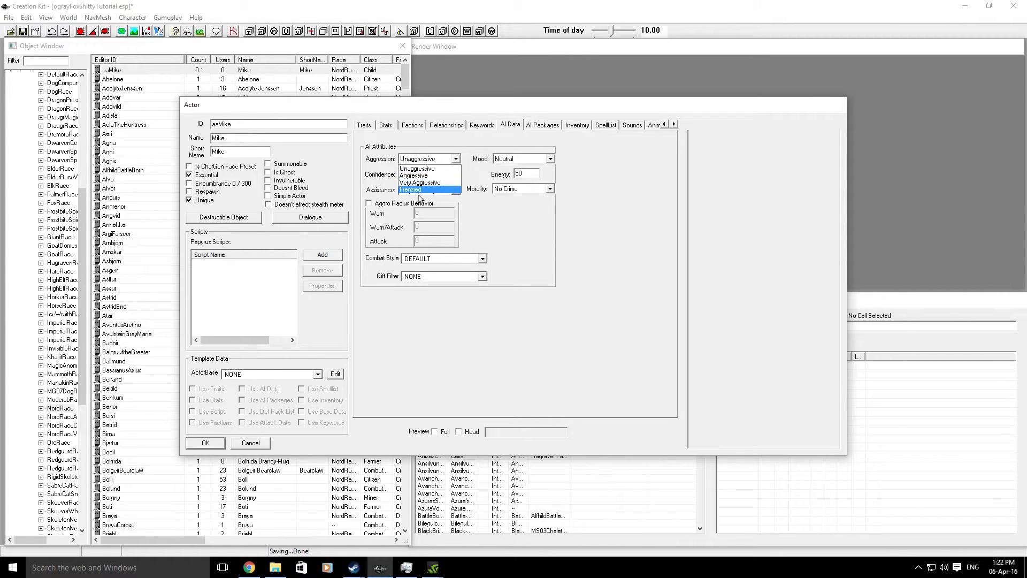
click(421, 169)
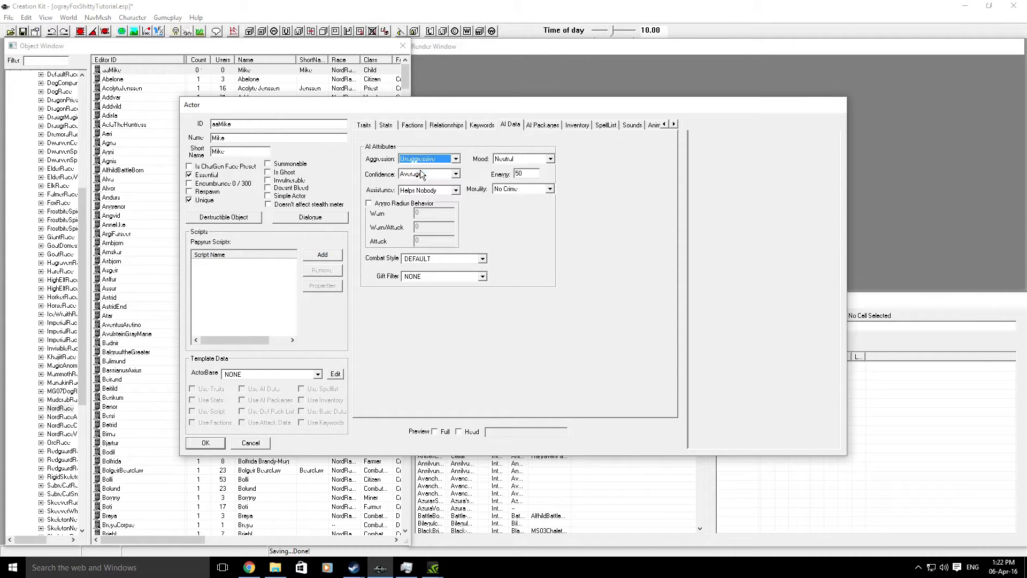
- Set aaMike's AI attributes to Neutral mood, Average confidence, Helps Friends and Allies assistance and No Crime morality
click(527, 159)
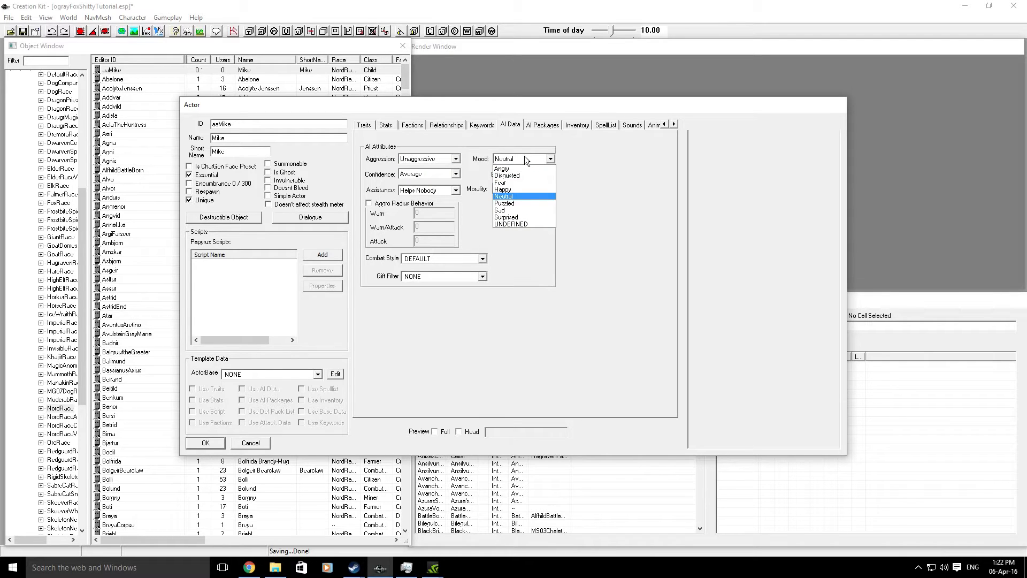
click(516, 157)
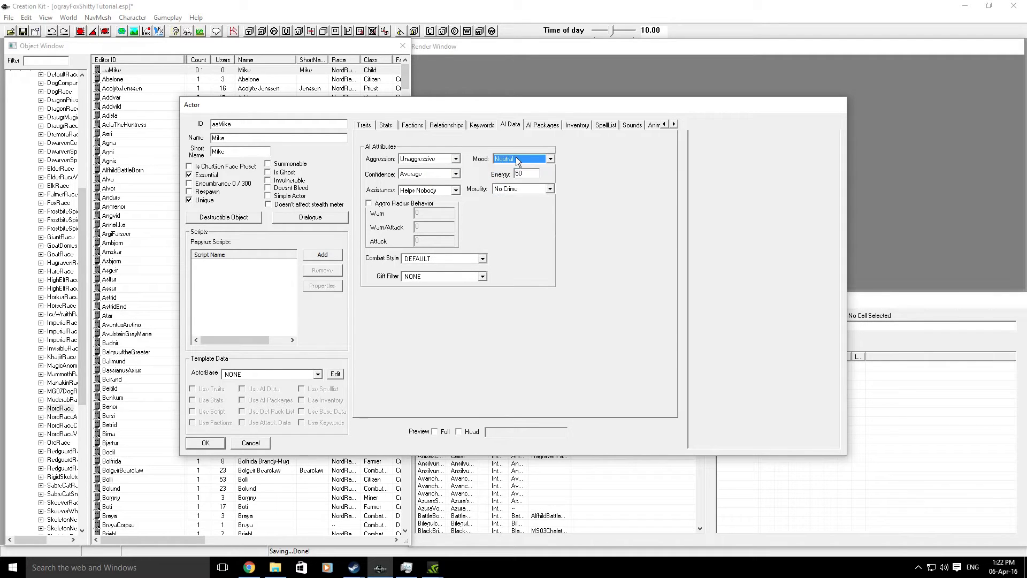
click(417, 175)
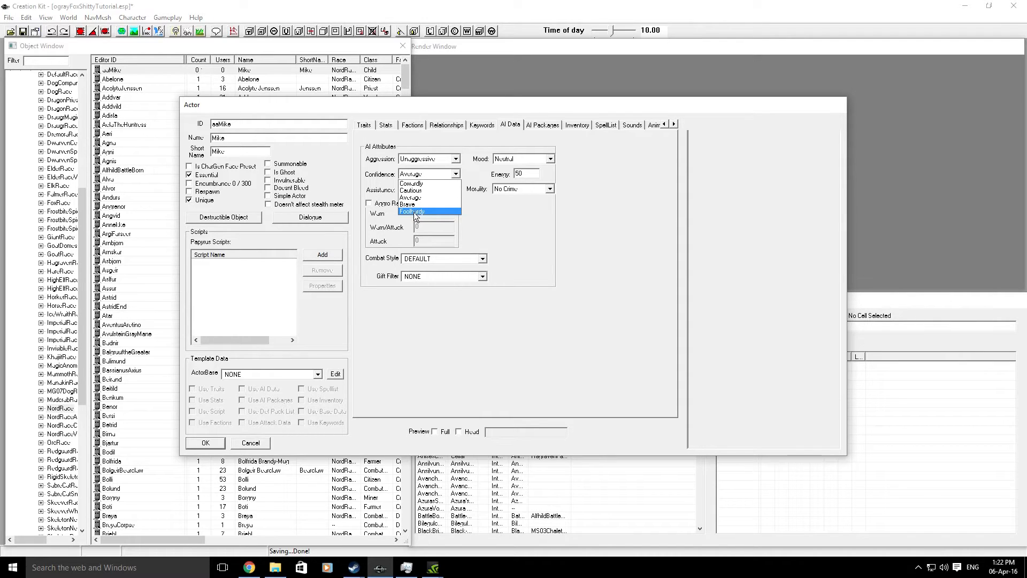
click(419, 198)
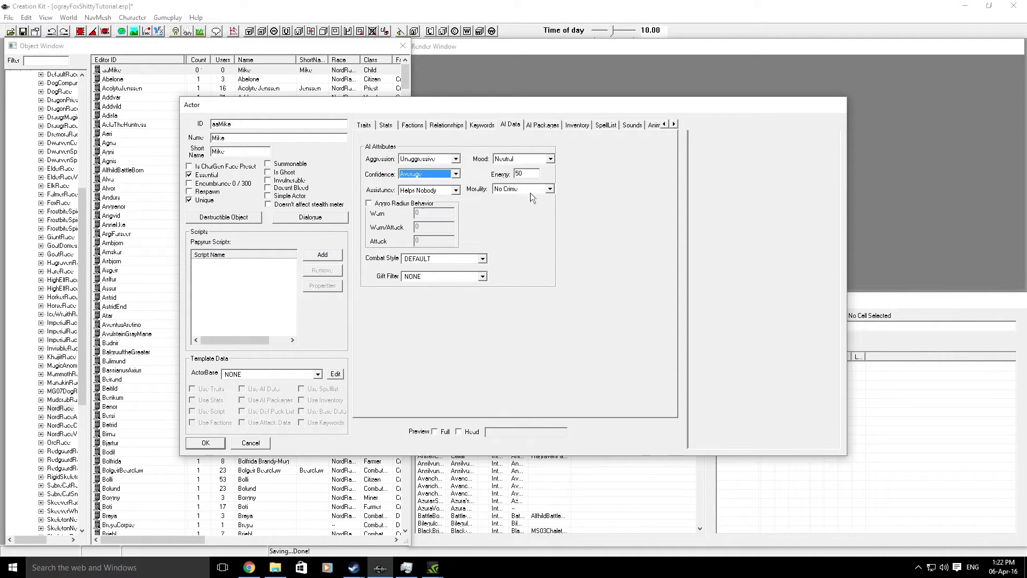
click(412, 192)
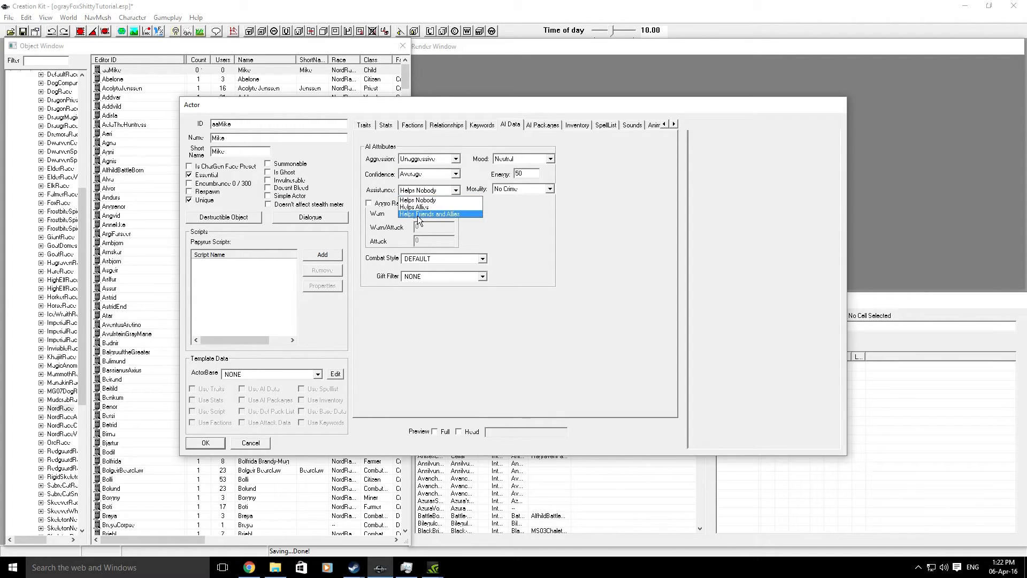
click(418, 215)
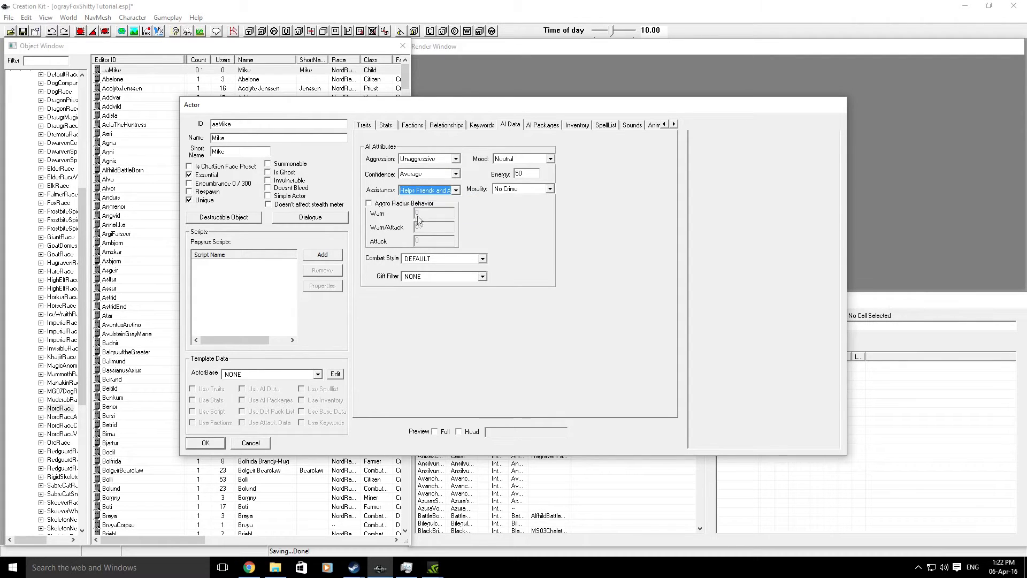
click(524, 190)
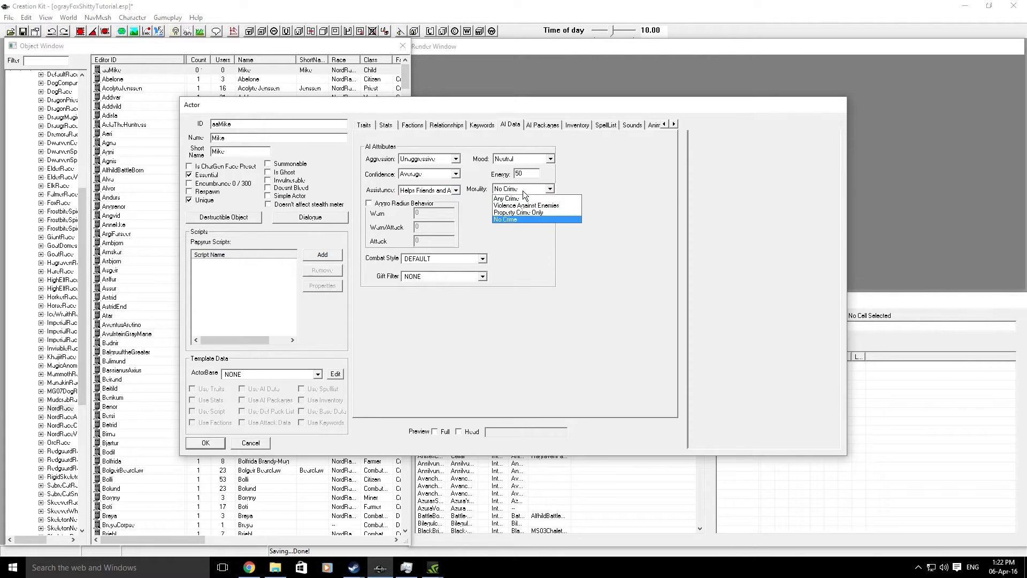
click(509, 219)
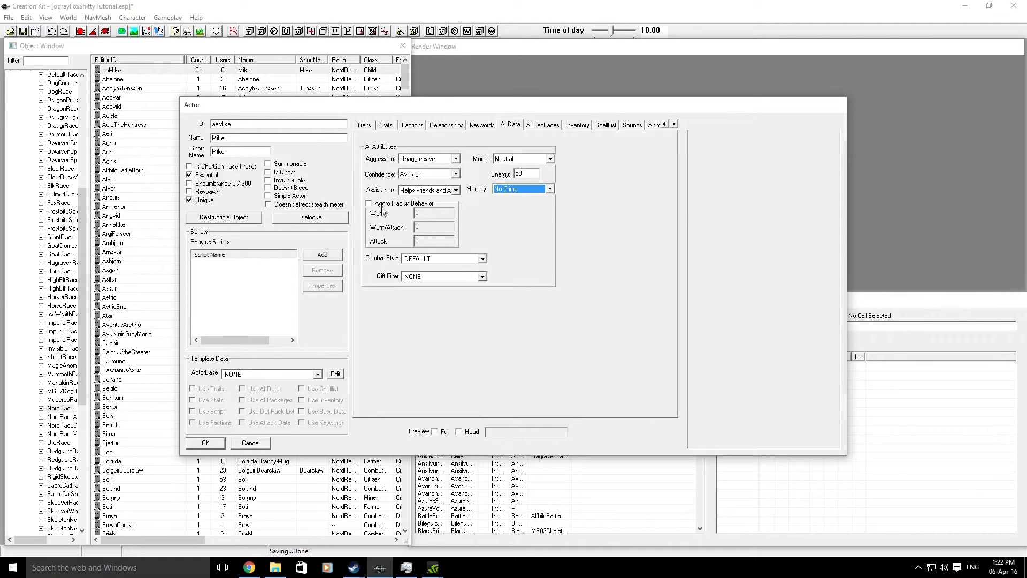
- Look through the available combat styles while keeping DEFAULT, and view aaMike's AI packages
click(418, 259)
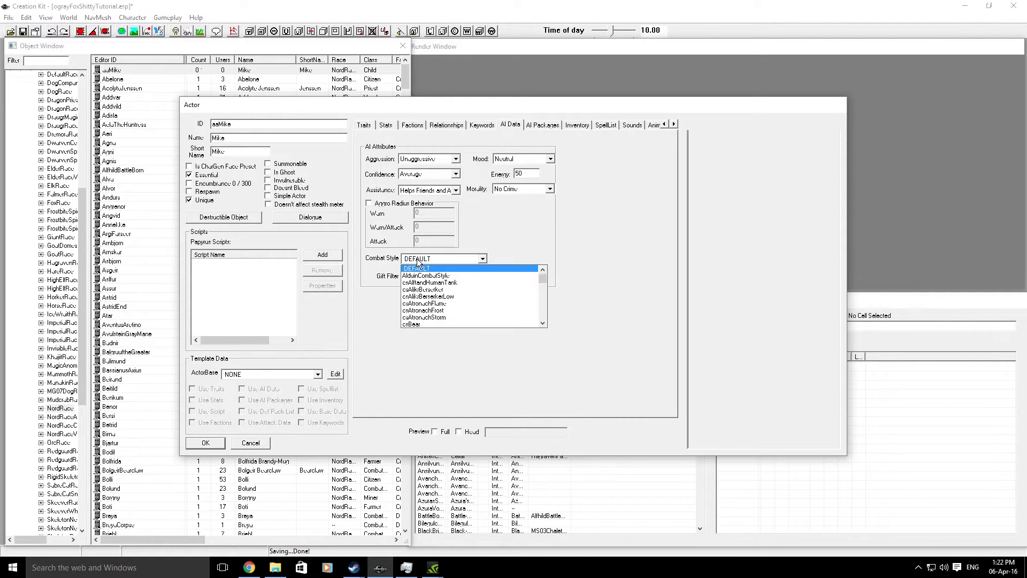
scroll(507, 288, up, 2)
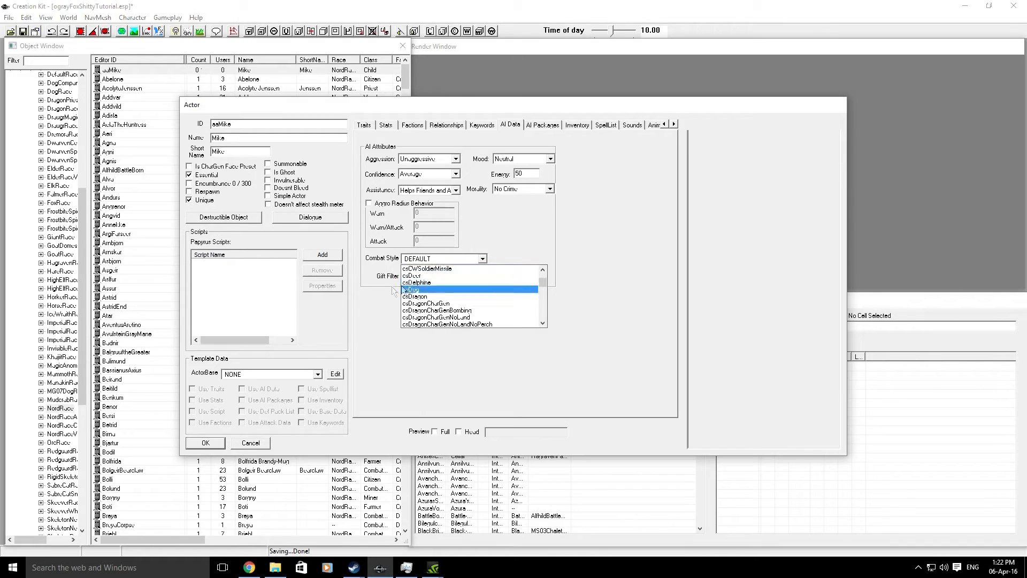
click(639, 213)
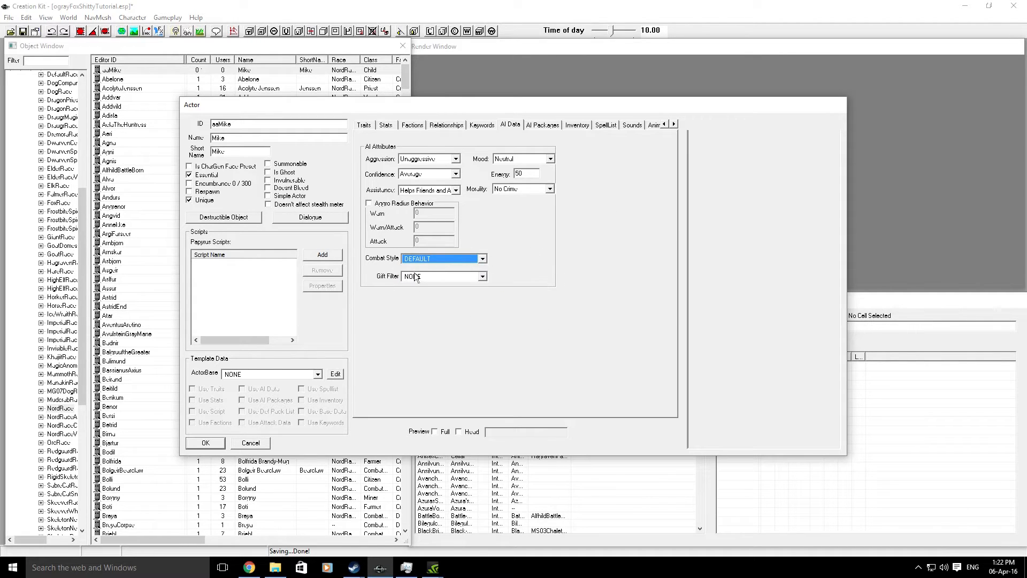
click(545, 126)
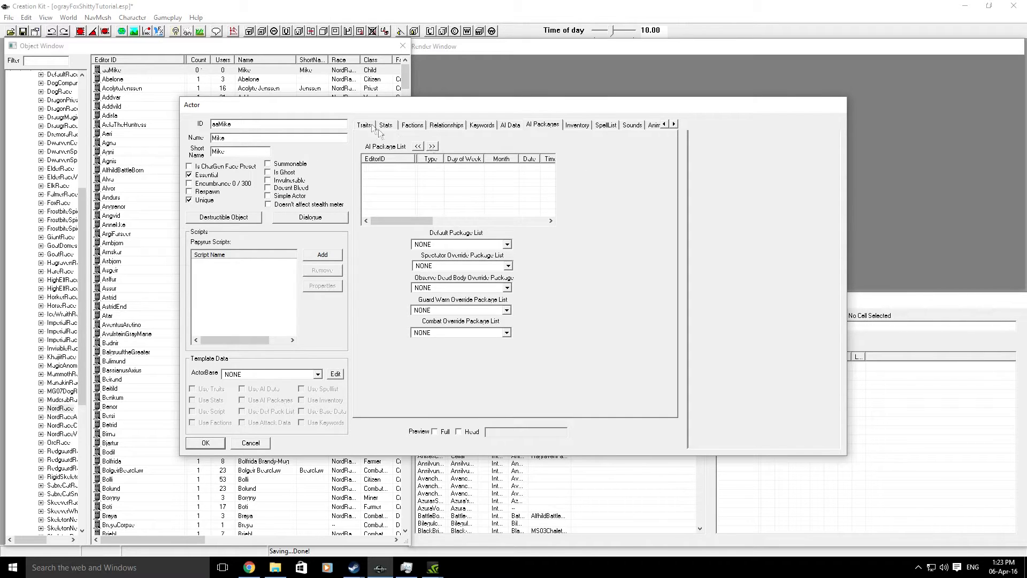
- Show aaMike's inventory settings and expand the Armor category under Items in the Object Window
click(578, 125)
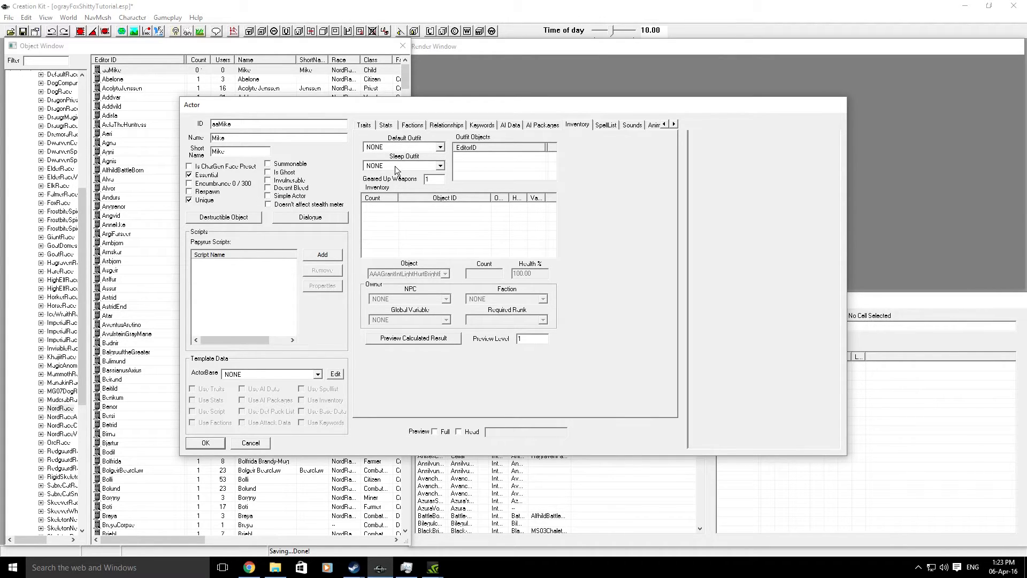
click(82, 235)
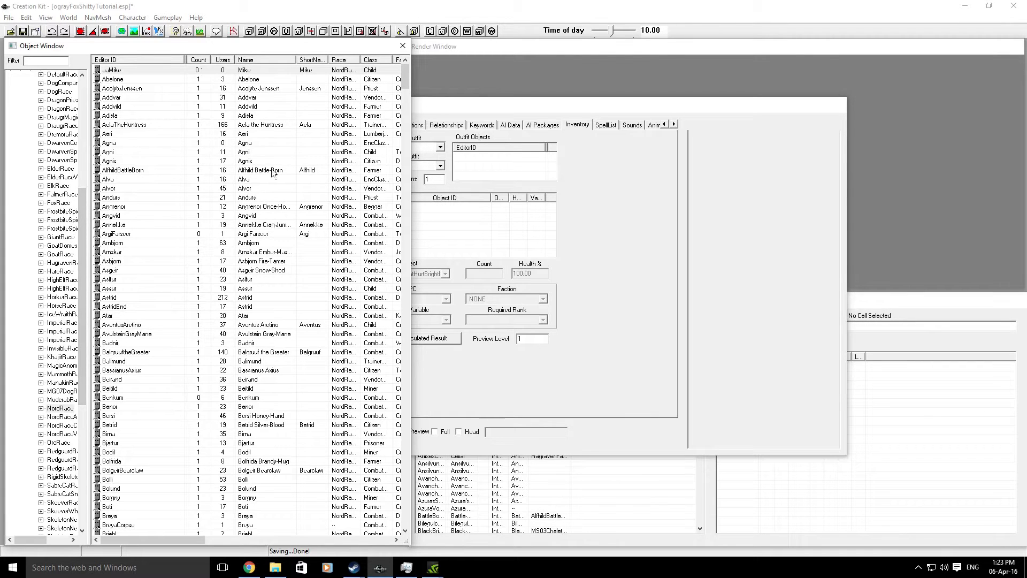
drag(79, 200, 78, 83)
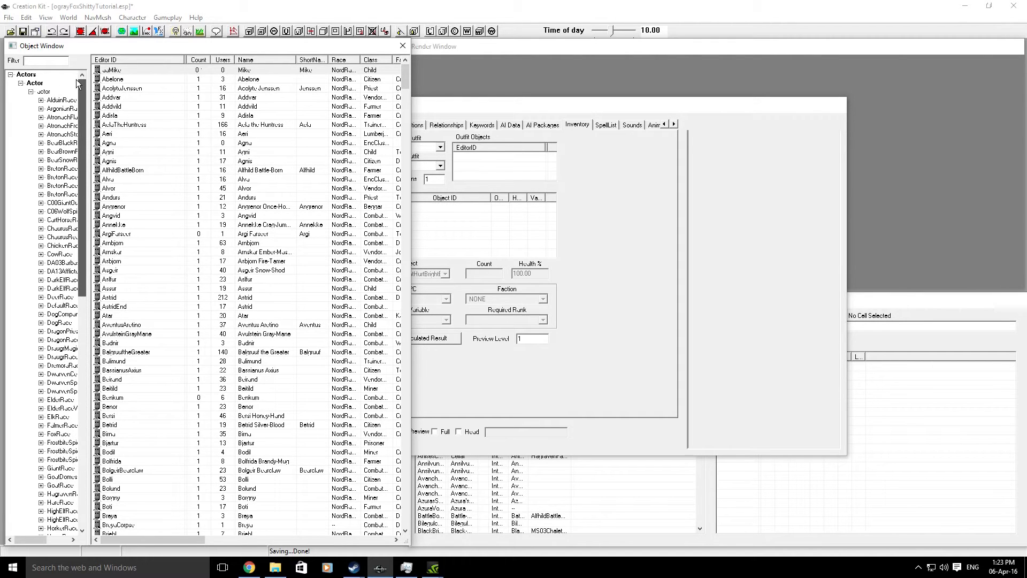
click(20, 84)
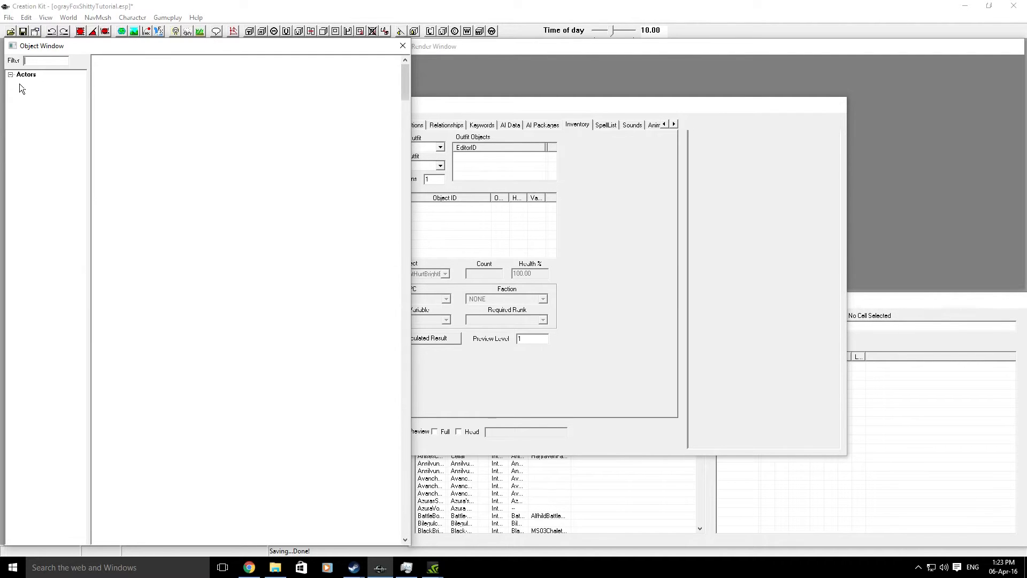
click(10, 75)
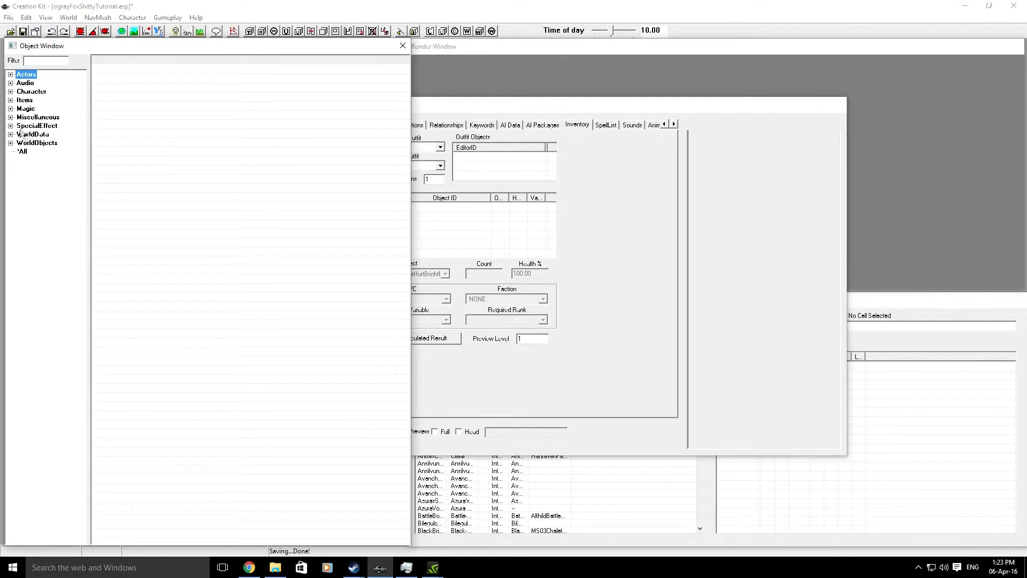
click(11, 100)
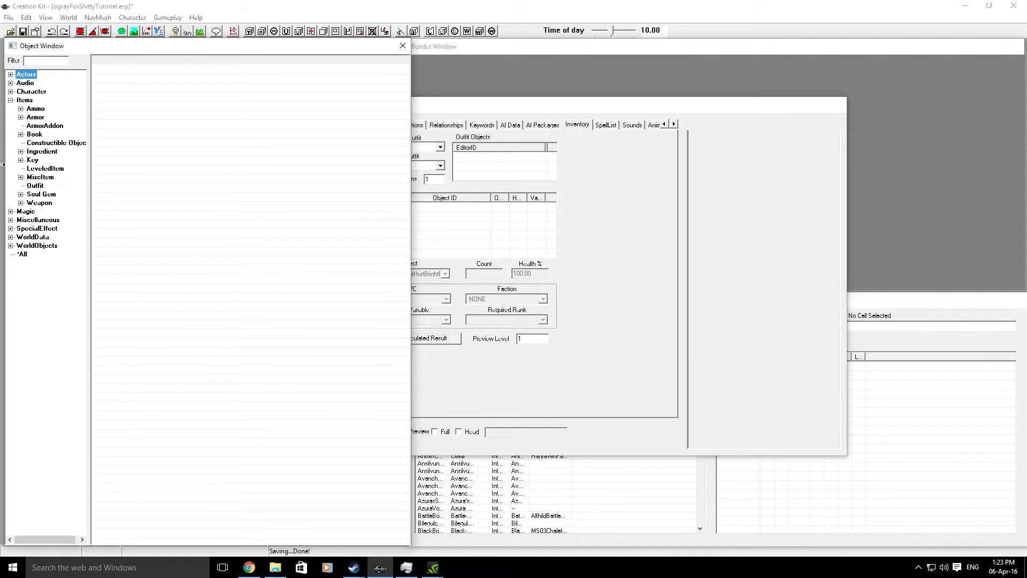
click(21, 117)
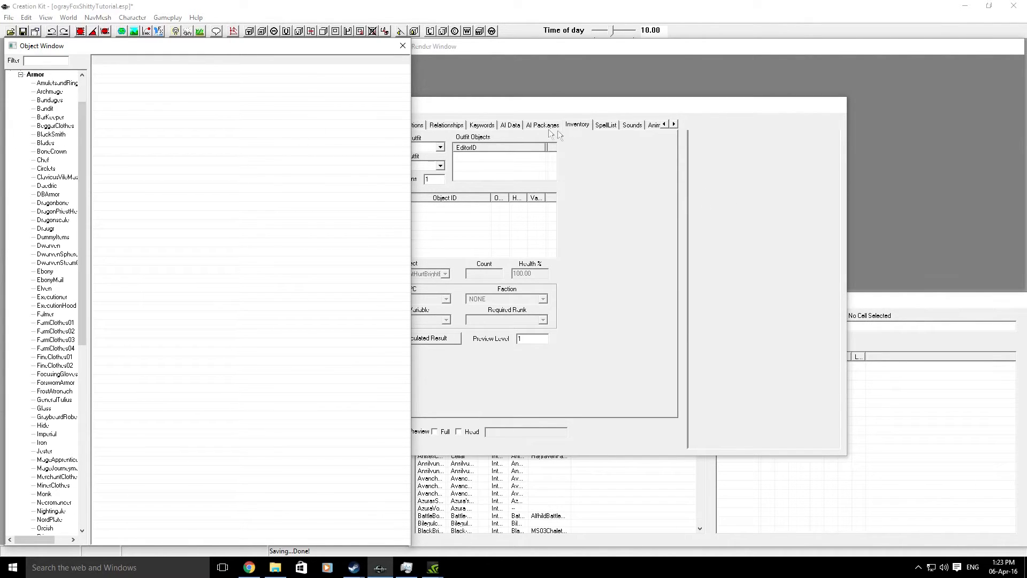
- Browse the armor categories, inspect the ArmorFalmerHelmet record in the Falmer group, and close it without changes
drag(505, 111, 599, 107)
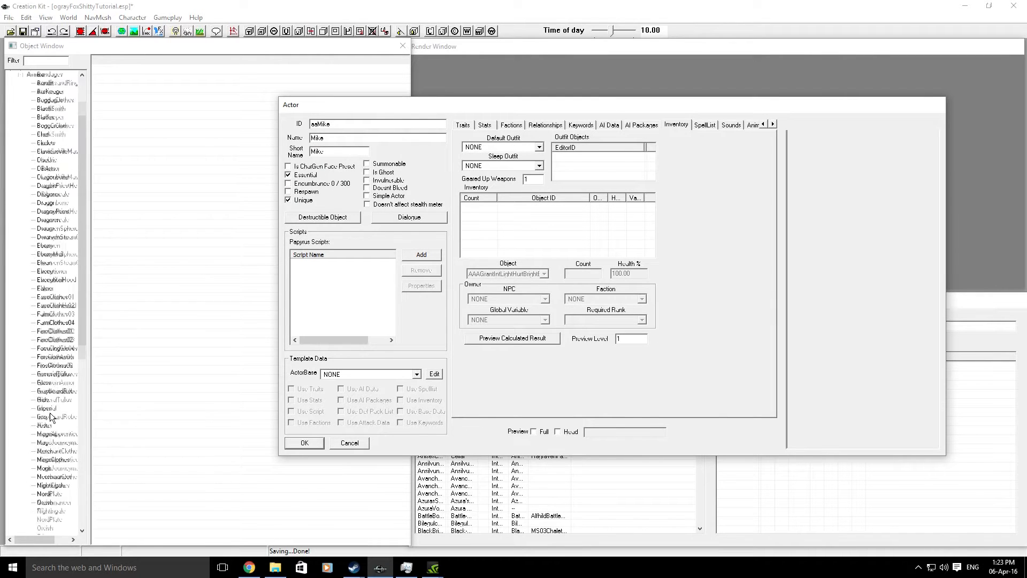
scroll(53, 418, down, 8)
scroll(50, 417, up, 9)
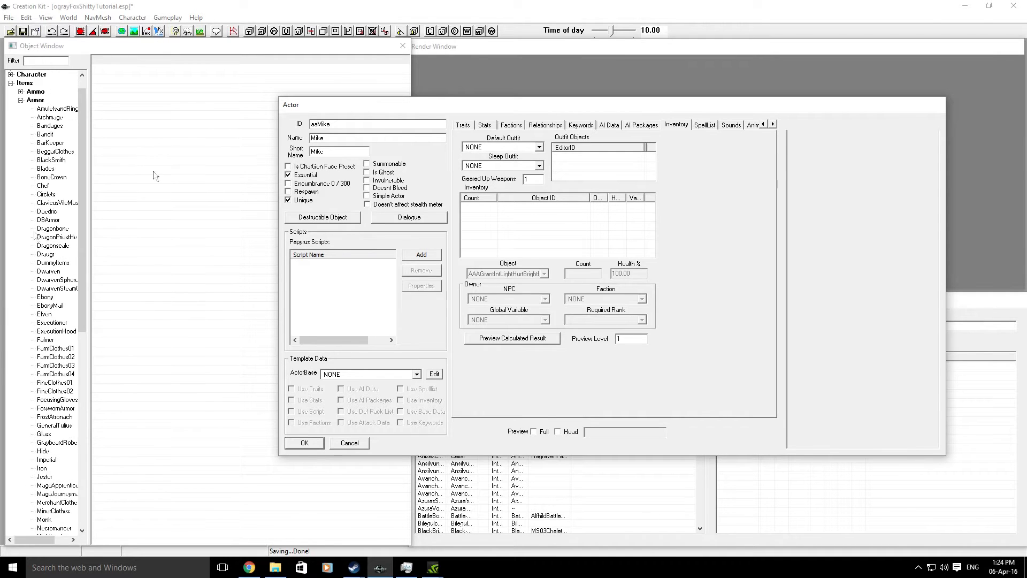
click(45, 341)
double_click(126, 97)
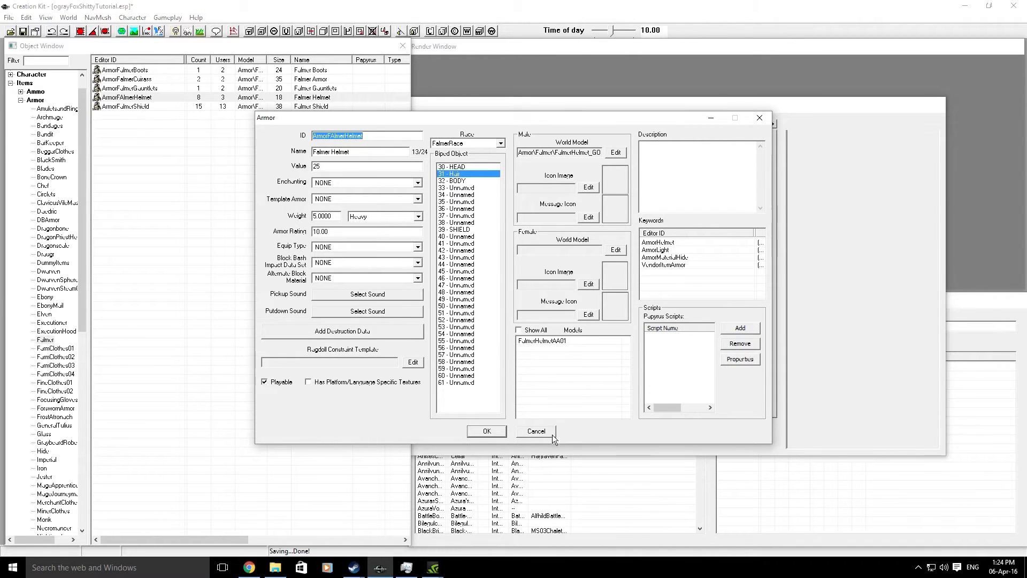
click(537, 431)
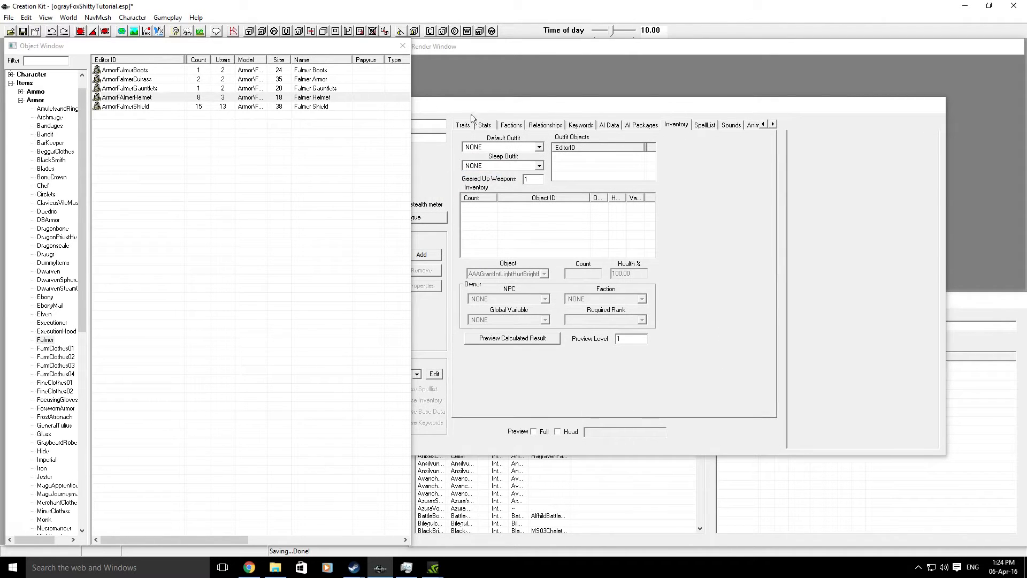
- Set aaMike's default outfit to ArmorIronBandedNoHelmetOutfit
click(522, 143)
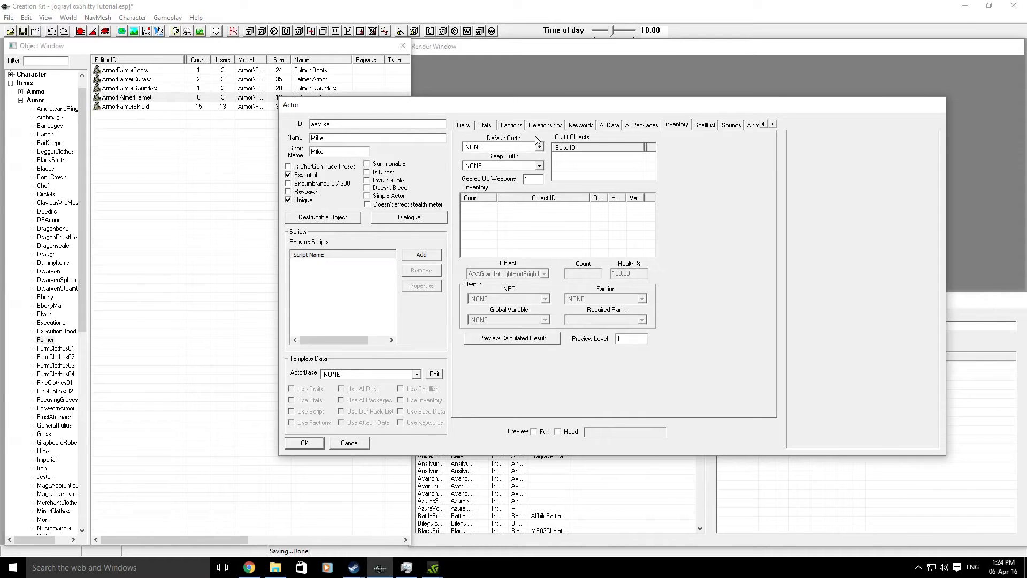
click(540, 149)
scroll(547, 178, down, 5)
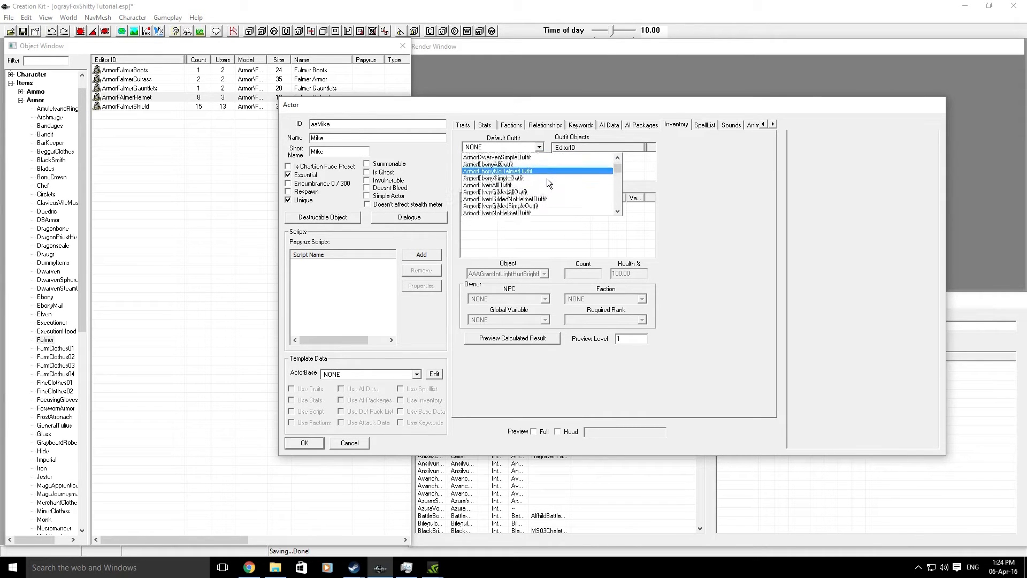
mouse_move(618, 169)
mouse_down()
mouse_move(618, 207)
mouse_move(617, 164)
mouse_up()
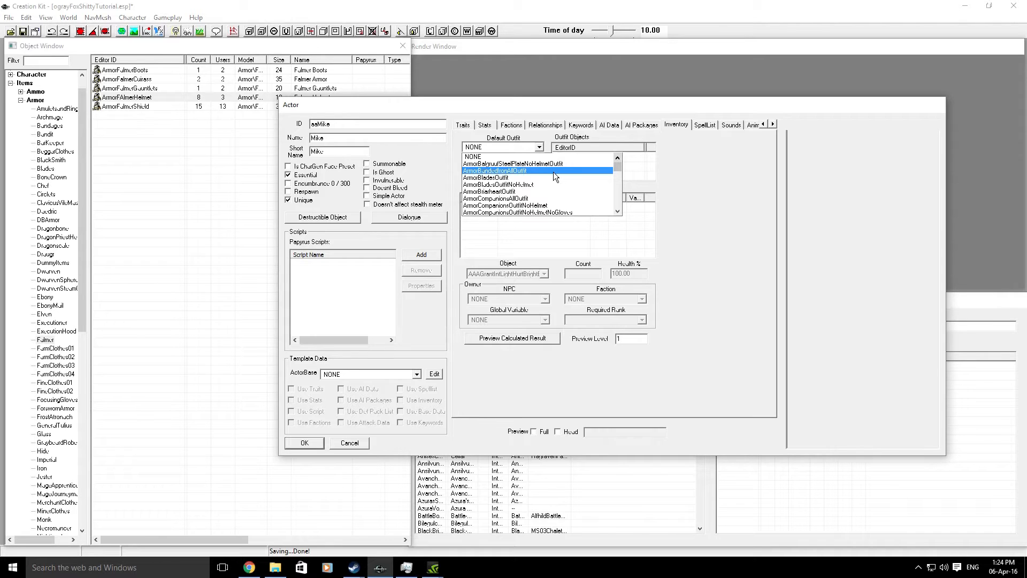
scroll(535, 183, down, 1)
scroll(535, 183, down, 10)
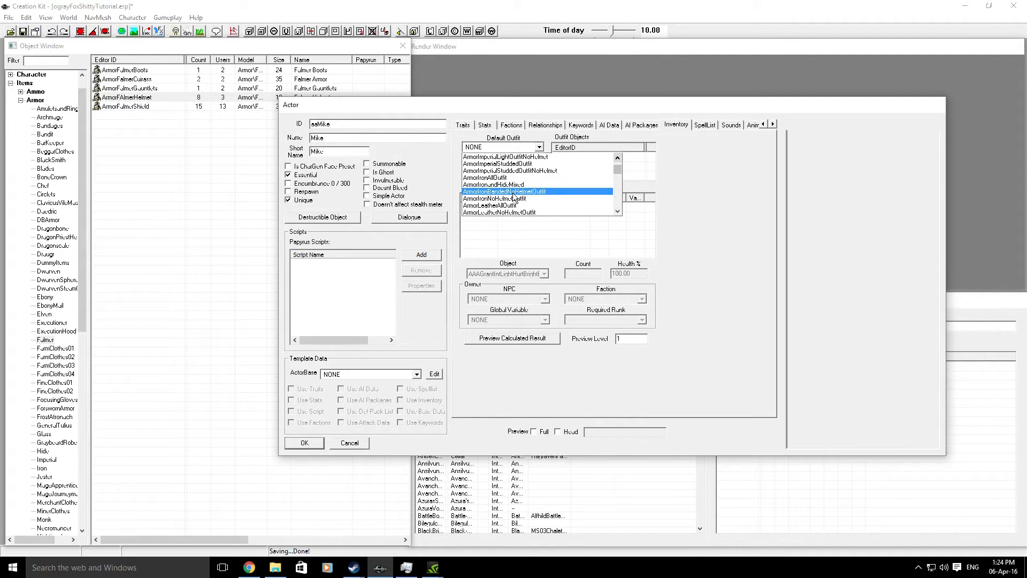
click(512, 192)
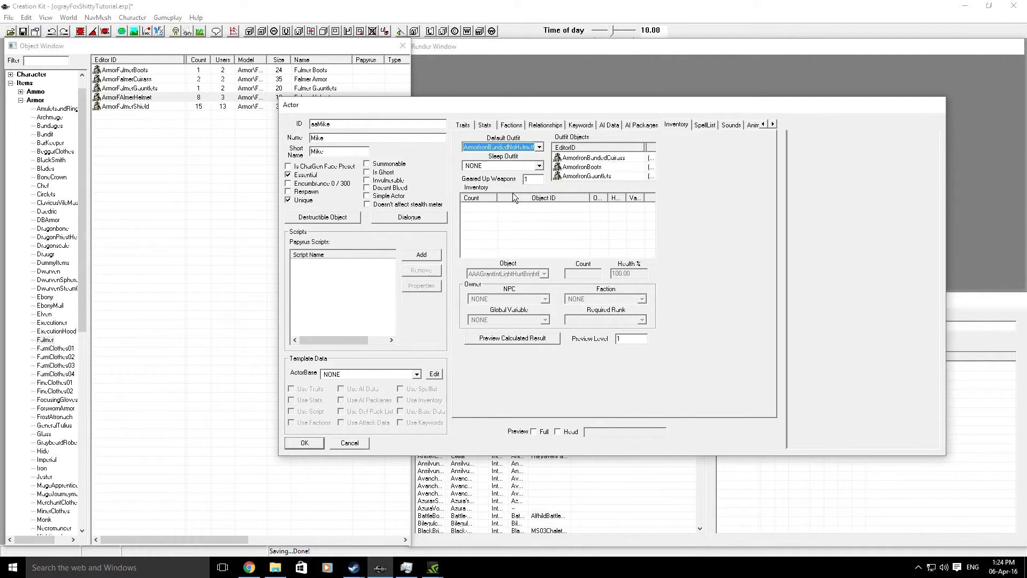
- Set aaMike's sleep outfit to FarmClothesOutfit04
click(539, 166)
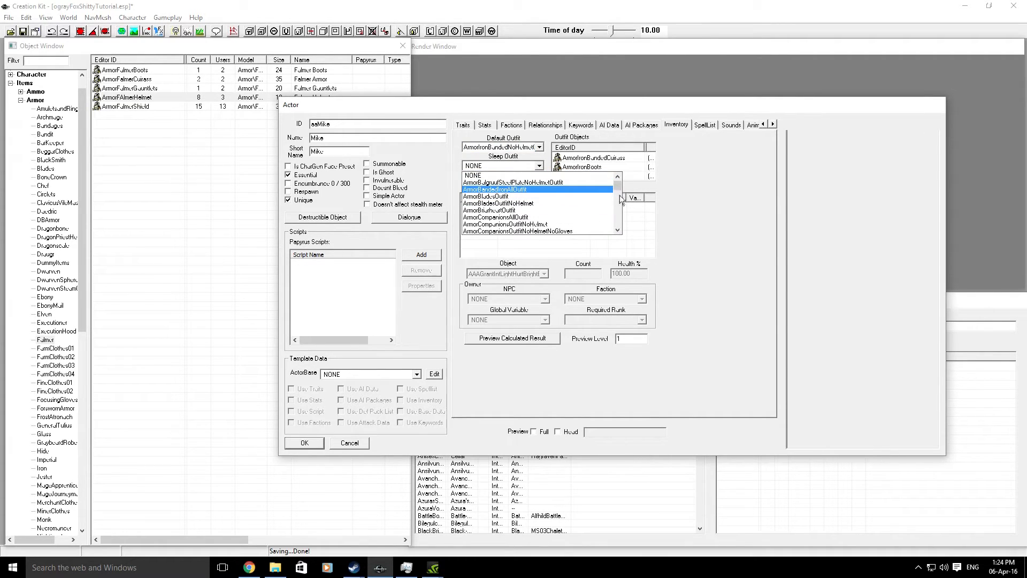
drag(617, 186, 618, 230)
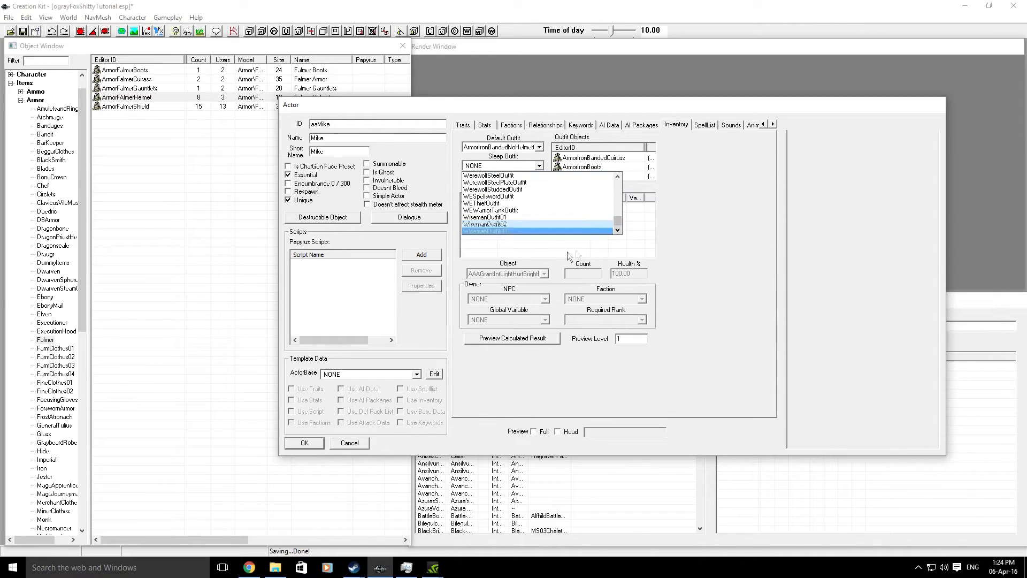
scroll(518, 220, up, 5)
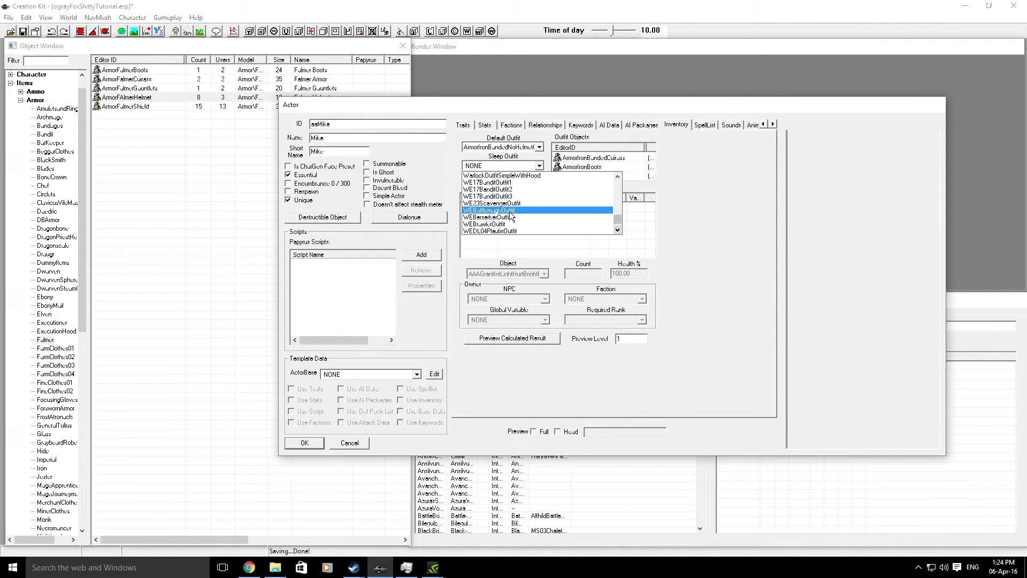
scroll(512, 218, up, 15)
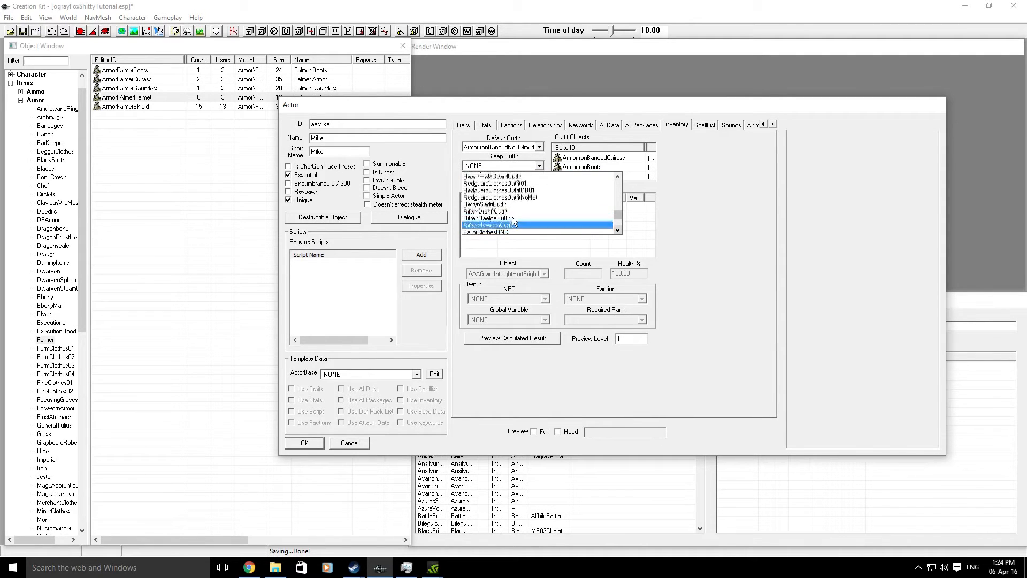
scroll(524, 213, up, 10)
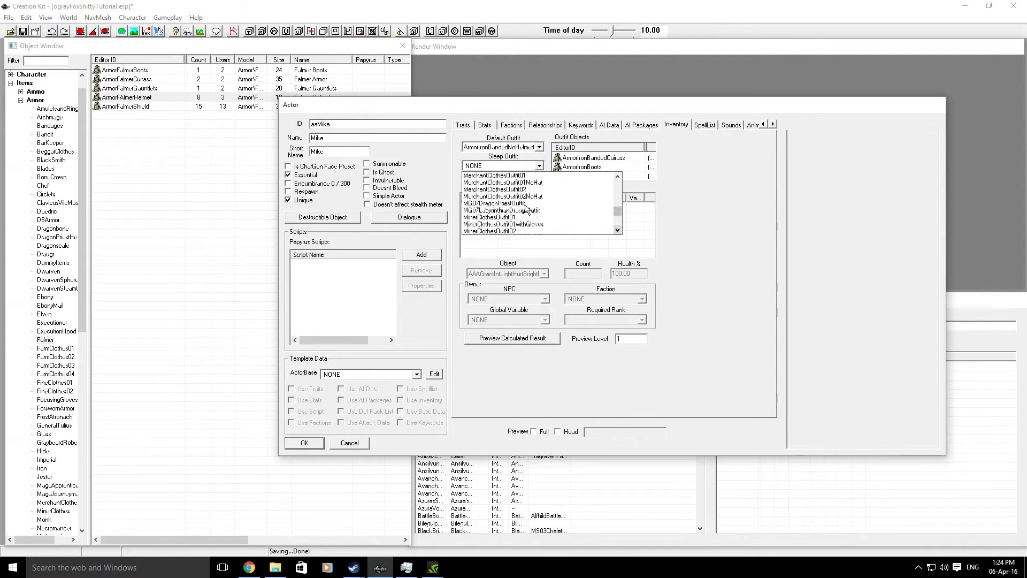
scroll(514, 210, up, 10)
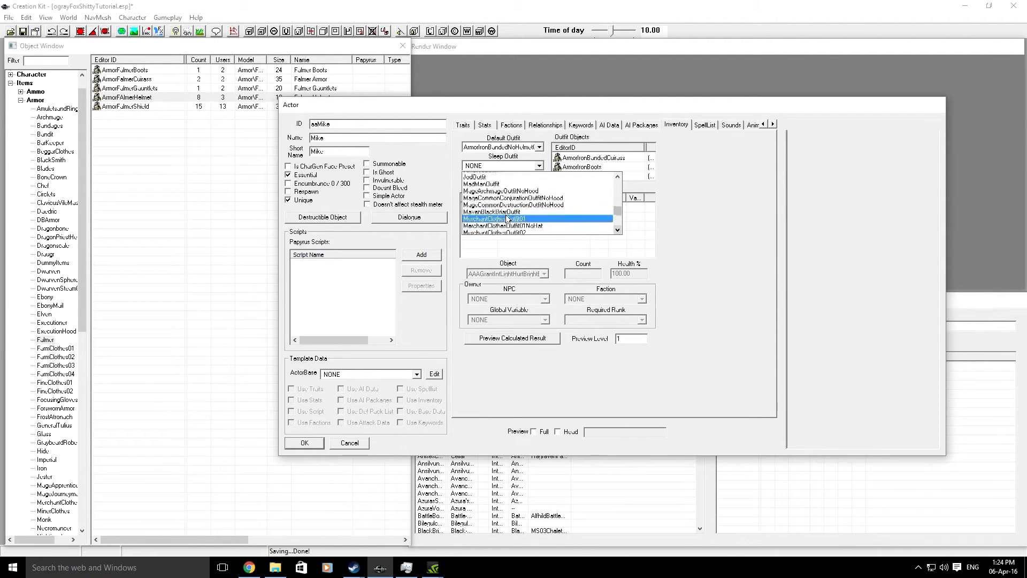
scroll(507, 218, up, 2)
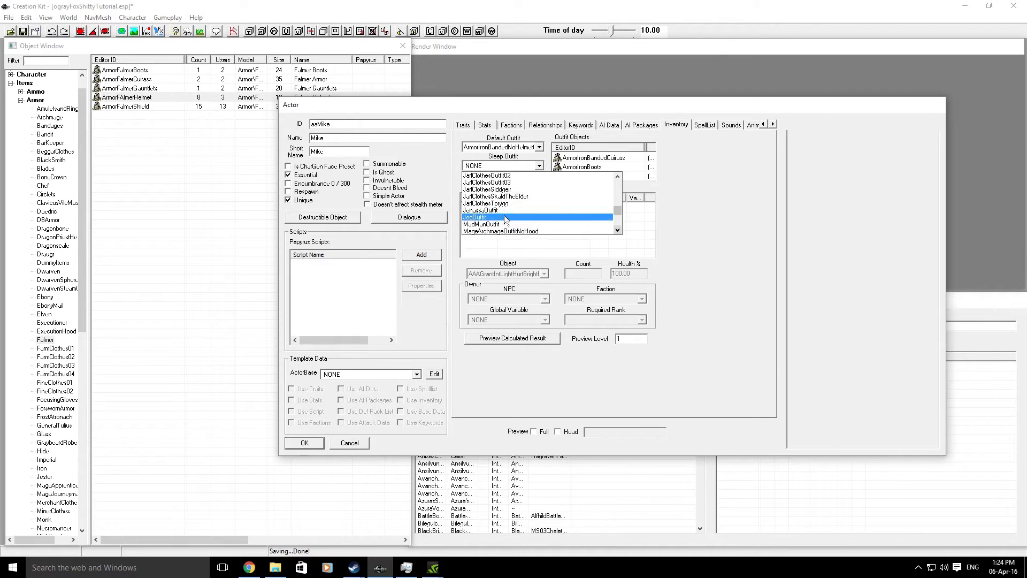
scroll(506, 218, up, 3)
scroll(504, 219, up, 5)
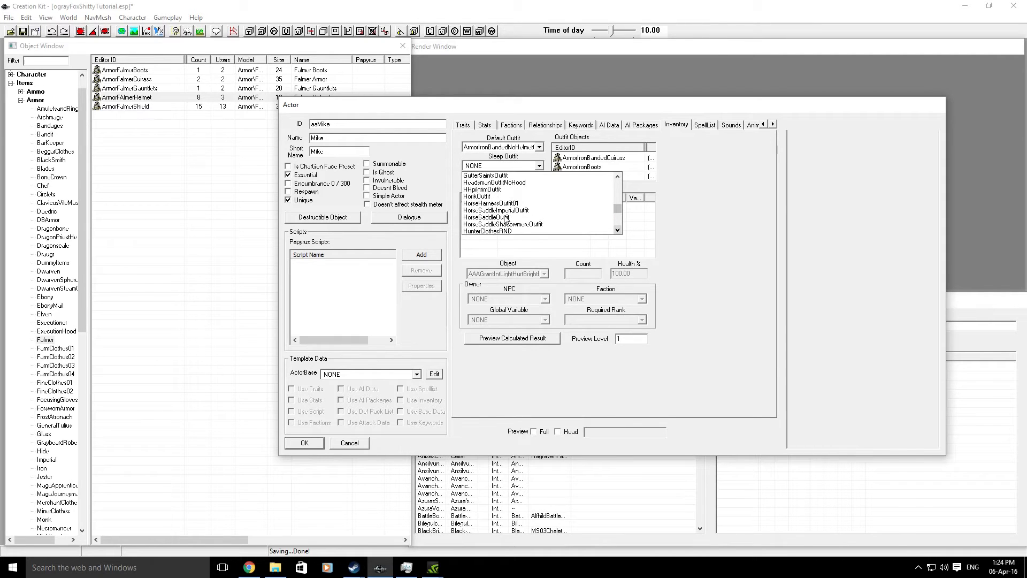
scroll(505, 219, up, 10)
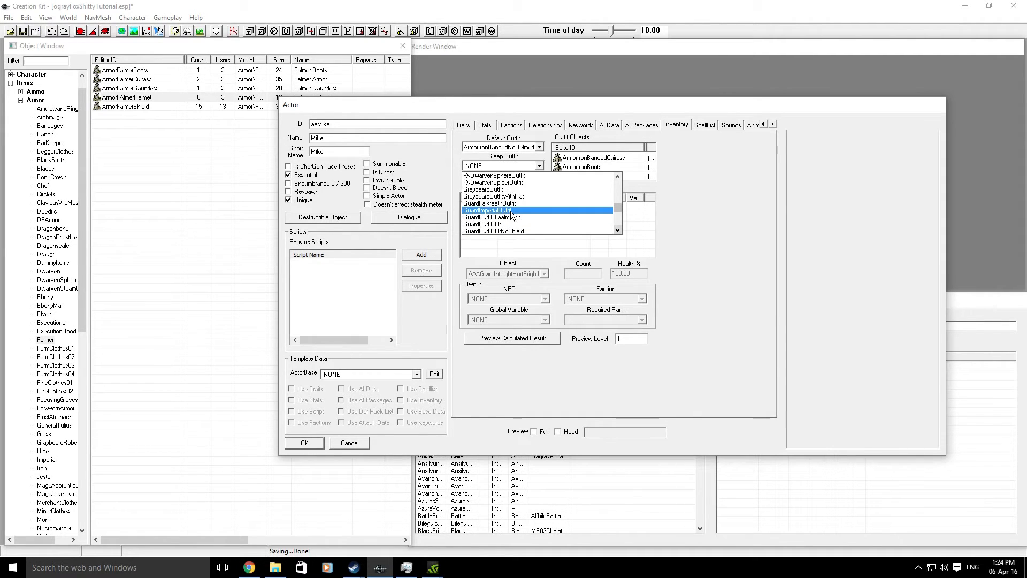
scroll(508, 215, down, 4)
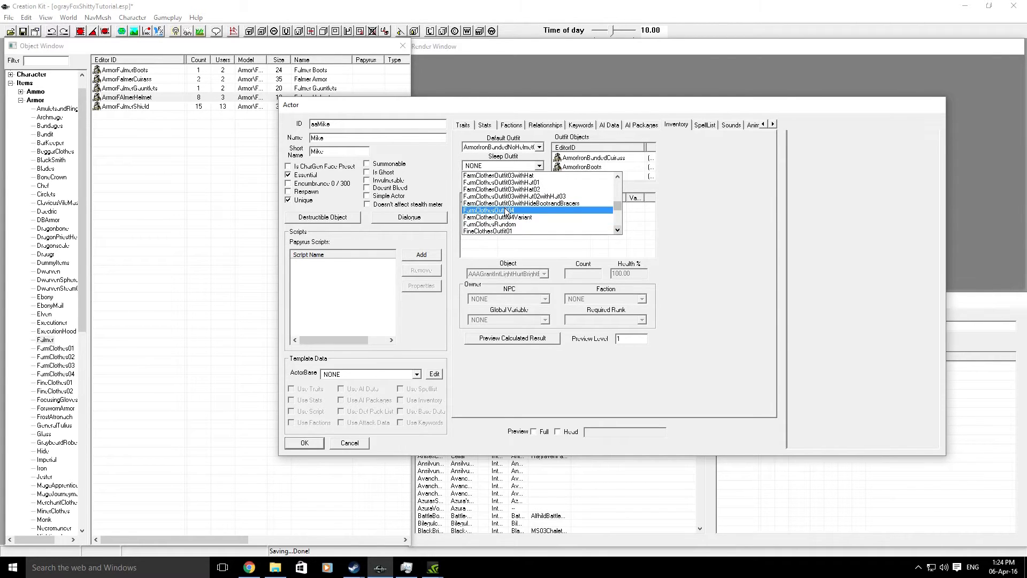
click(505, 210)
click(527, 227)
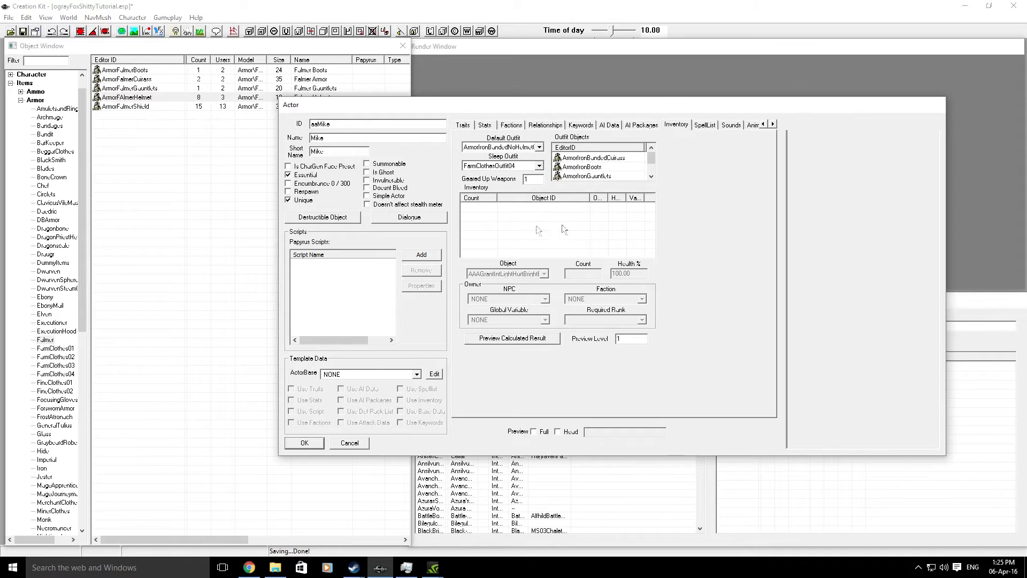
- Find EbonySword among the weapons in the Object Window and add it to aaMike's inventory
mouse_move(652, 158)
mouse_down()
mouse_move(651, 173)
mouse_move(645, 146)
mouse_up()
drag(81, 207, 48, 398)
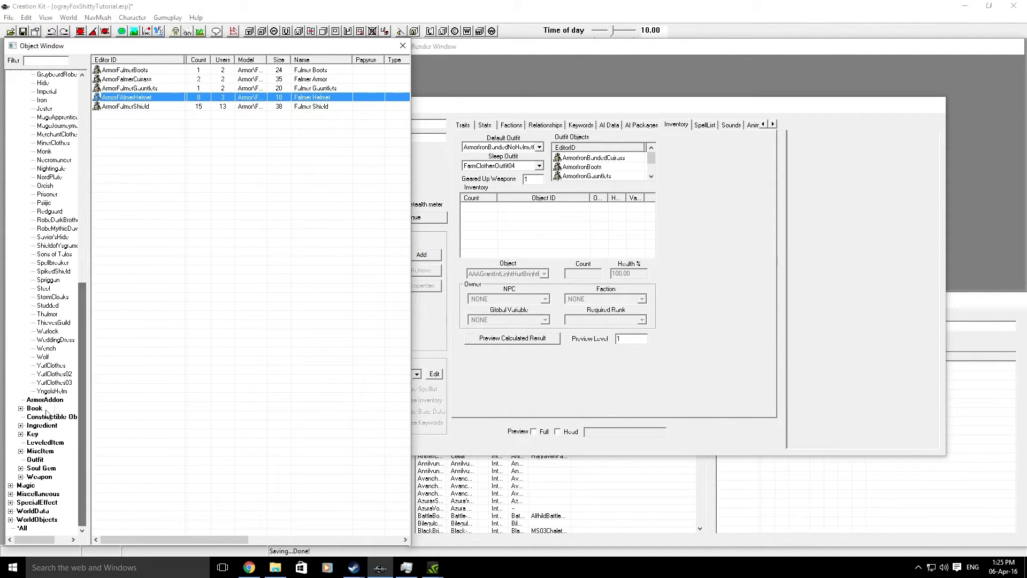
click(33, 477)
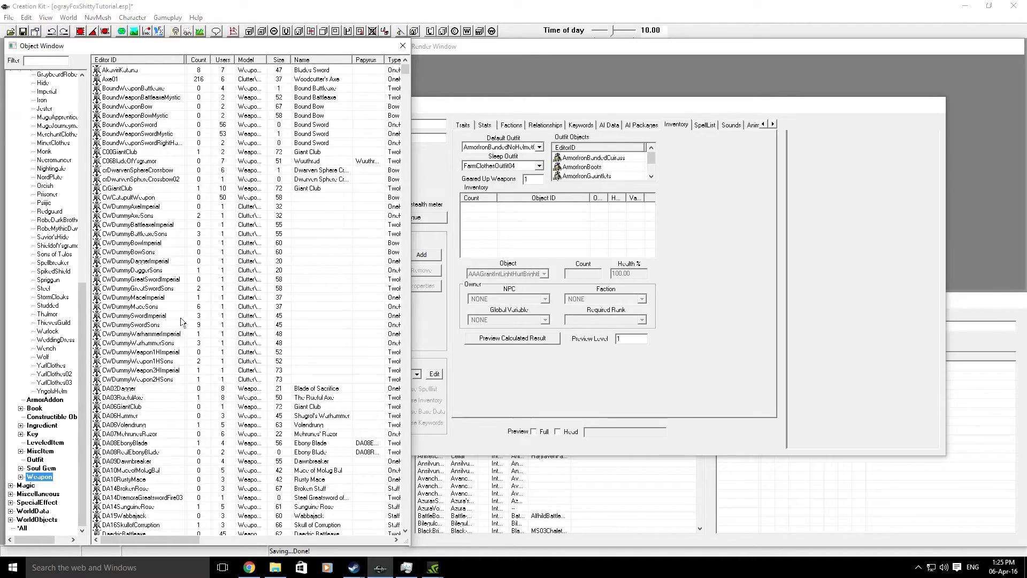
scroll(123, 163, down, 20)
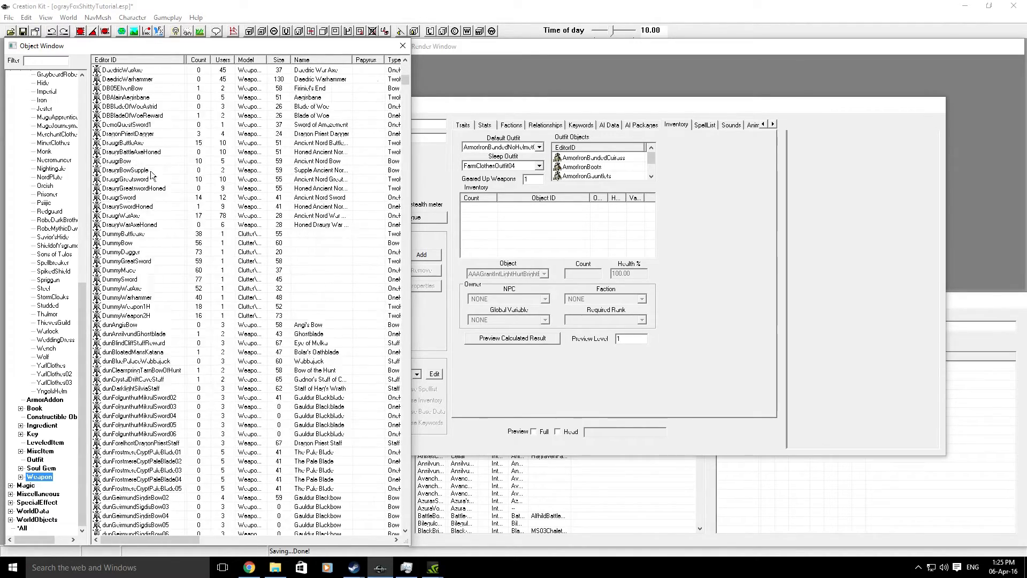
scroll(153, 174, down, 7)
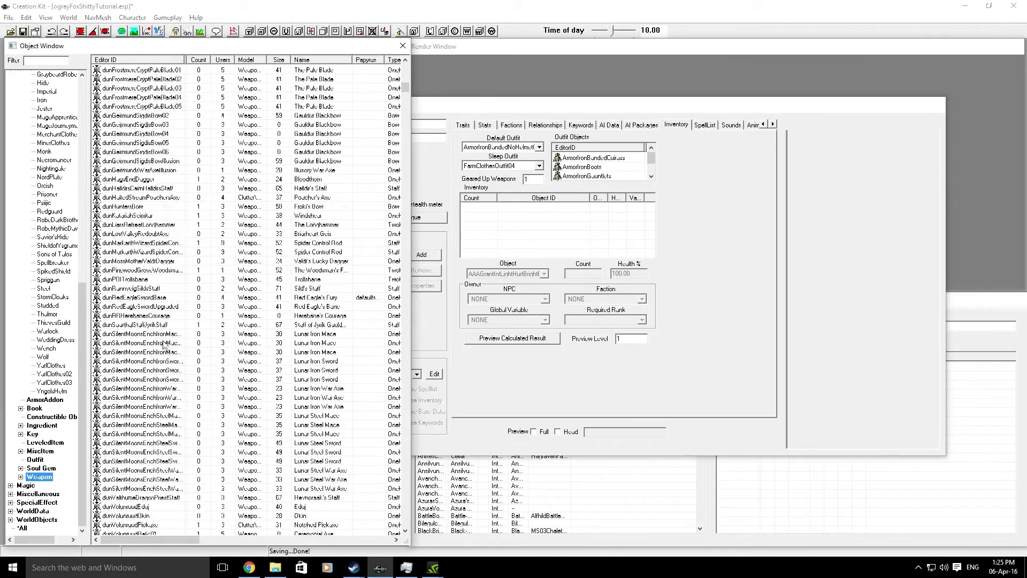
scroll(197, 309, down, 15)
drag(406, 95, 404, 64)
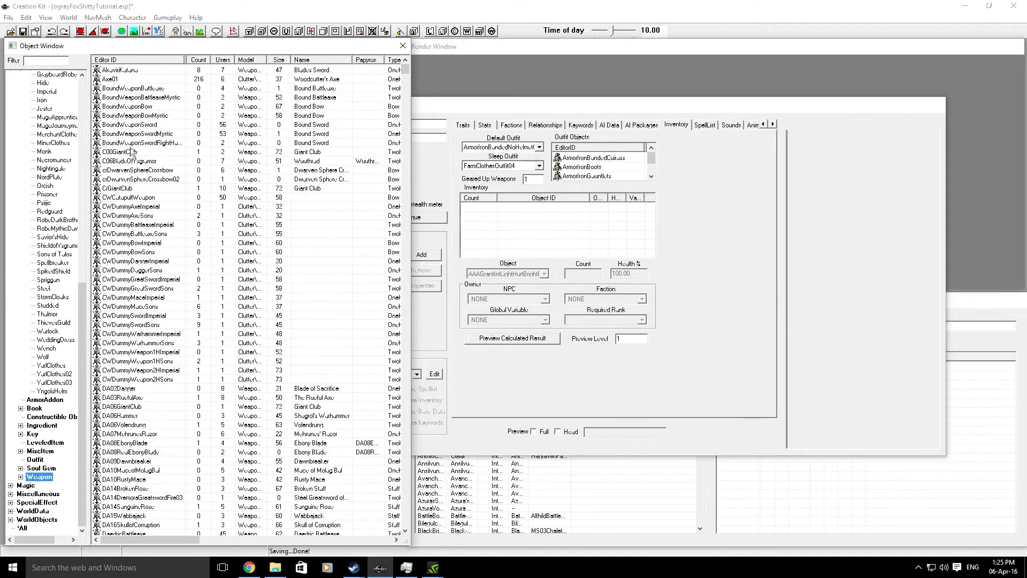
scroll(161, 361, down, 2)
scroll(162, 365, up, 2)
scroll(165, 369, down, 20)
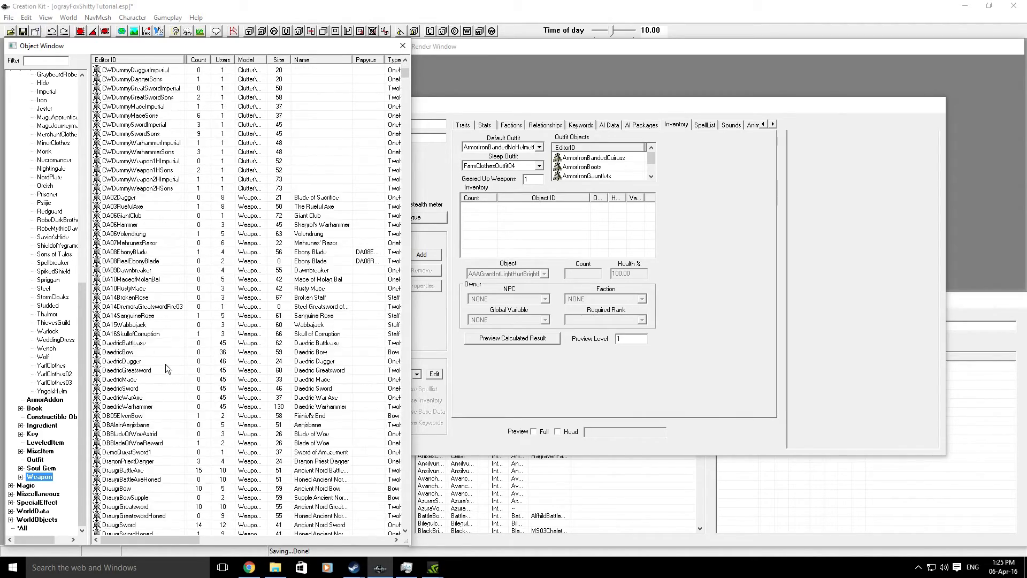
scroll(166, 364, down, 14)
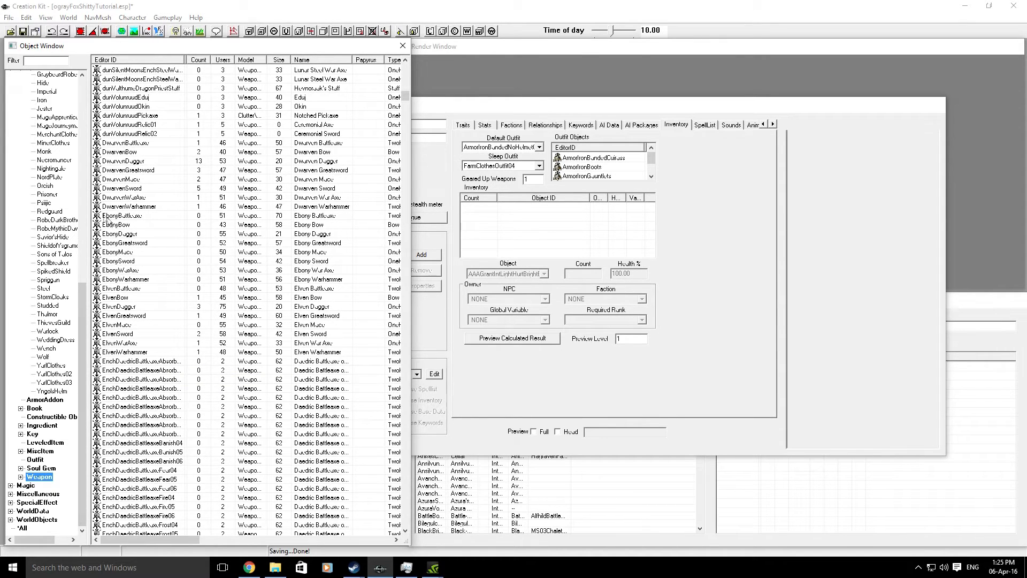
drag(123, 262, 542, 229)
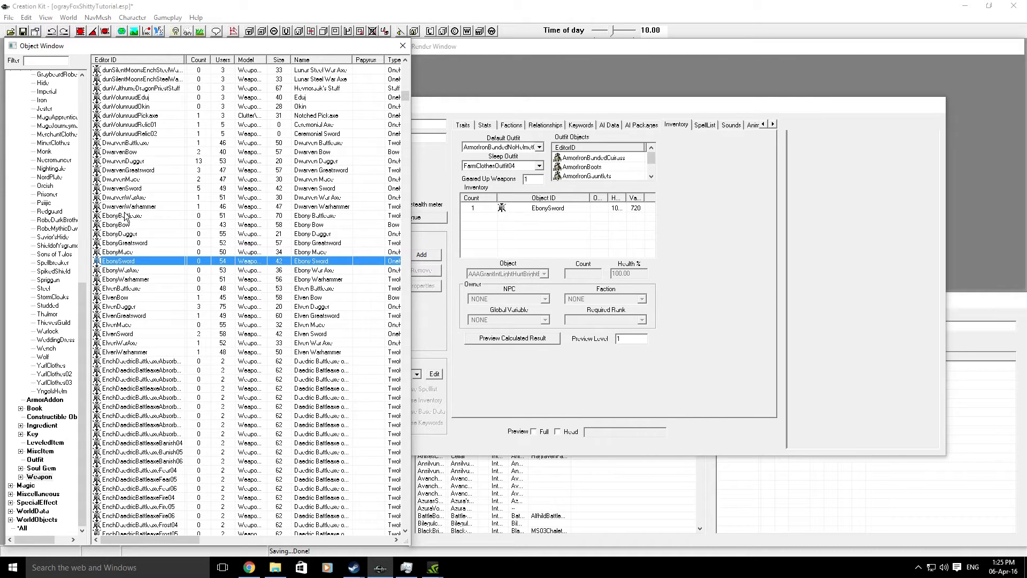
- Find ArmorEbonyShield among the armor items in the Object Window and add it to aaMike's inventory
scroll(138, 436, down, 20)
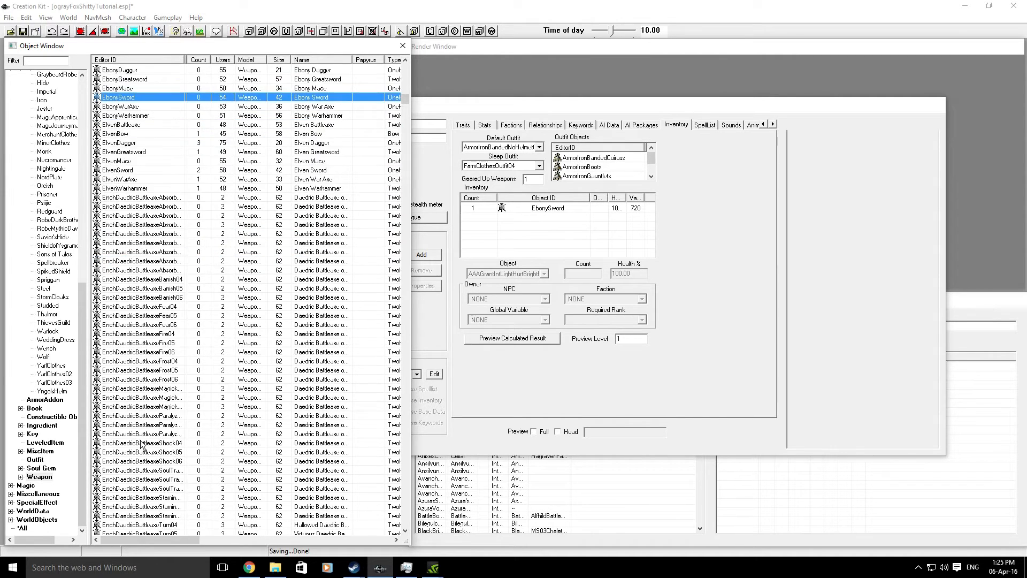
scroll(46, 131, up, 15)
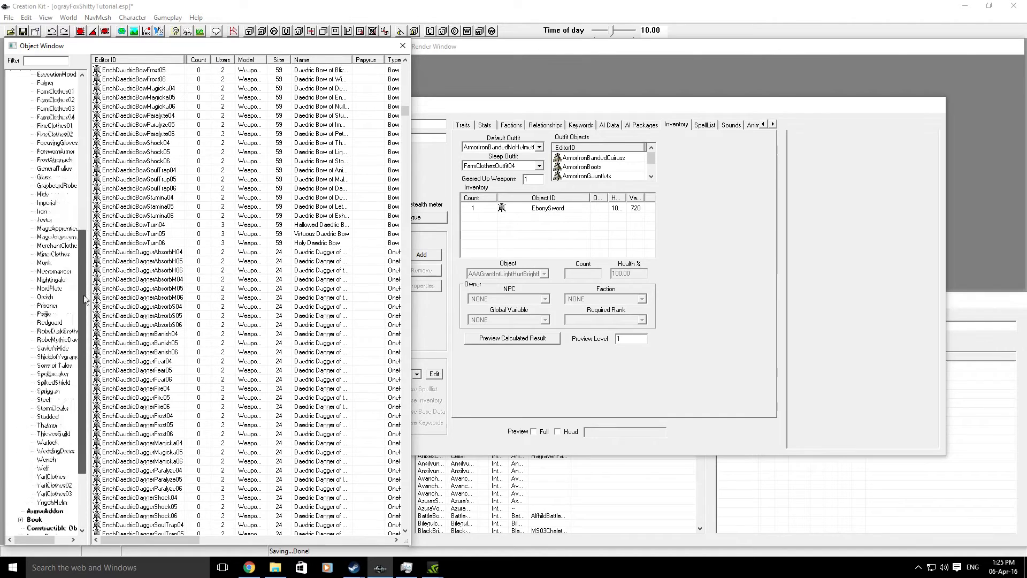
click(35, 117)
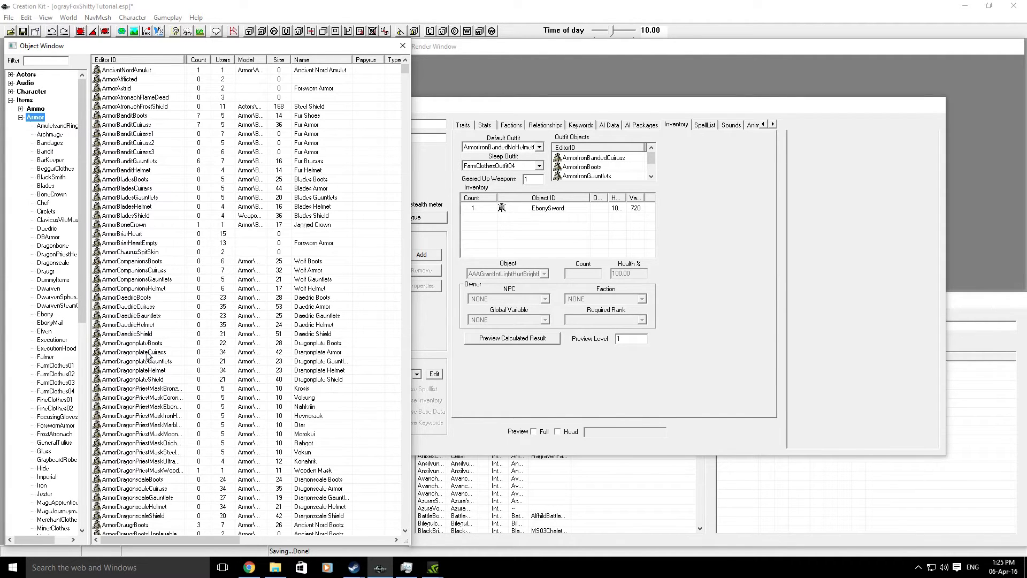
scroll(139, 325, down, 1)
scroll(140, 339, down, 12)
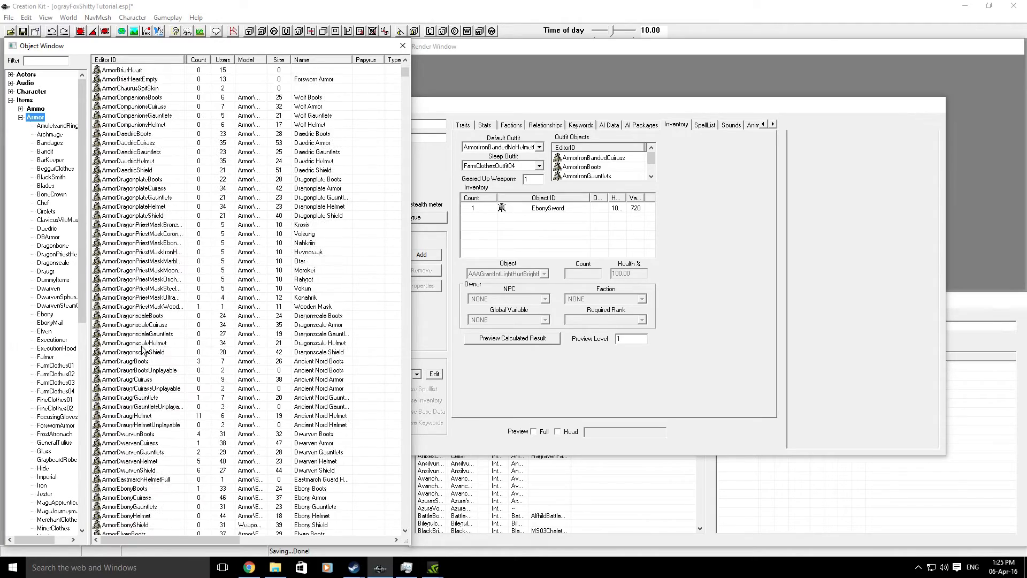
scroll(144, 384, down, 4)
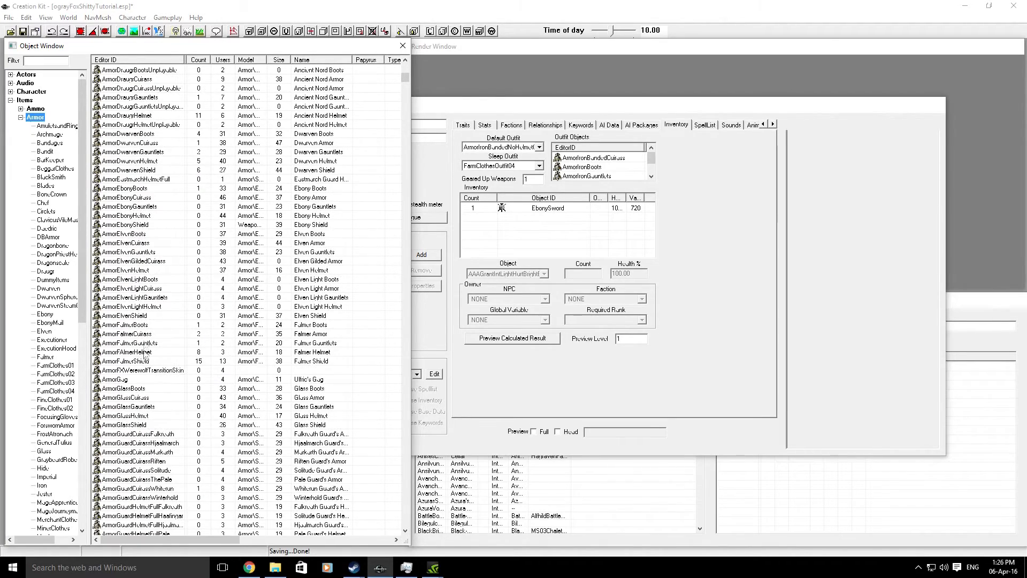
click(119, 225)
drag(119, 227, 552, 222)
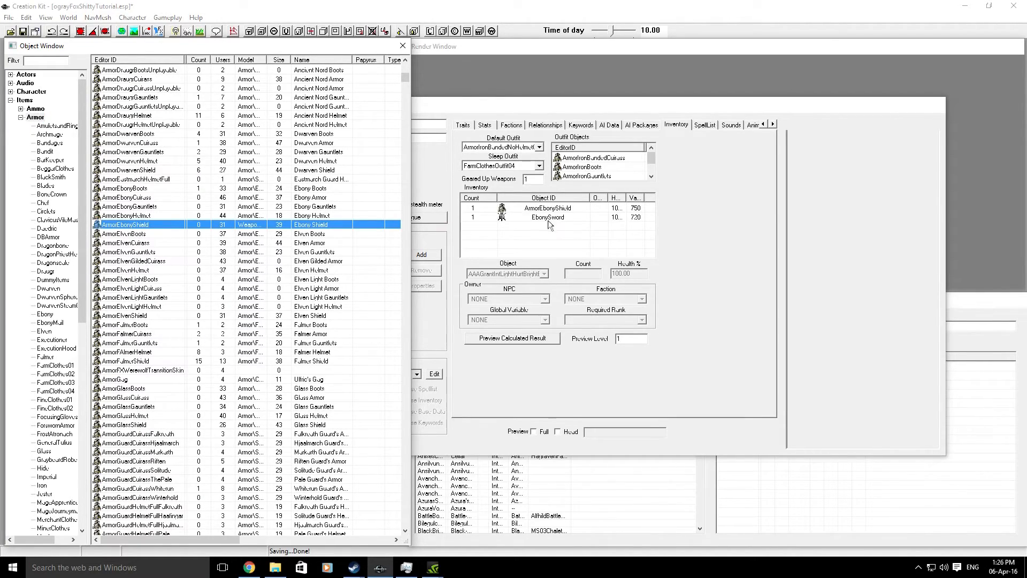
click(546, 245)
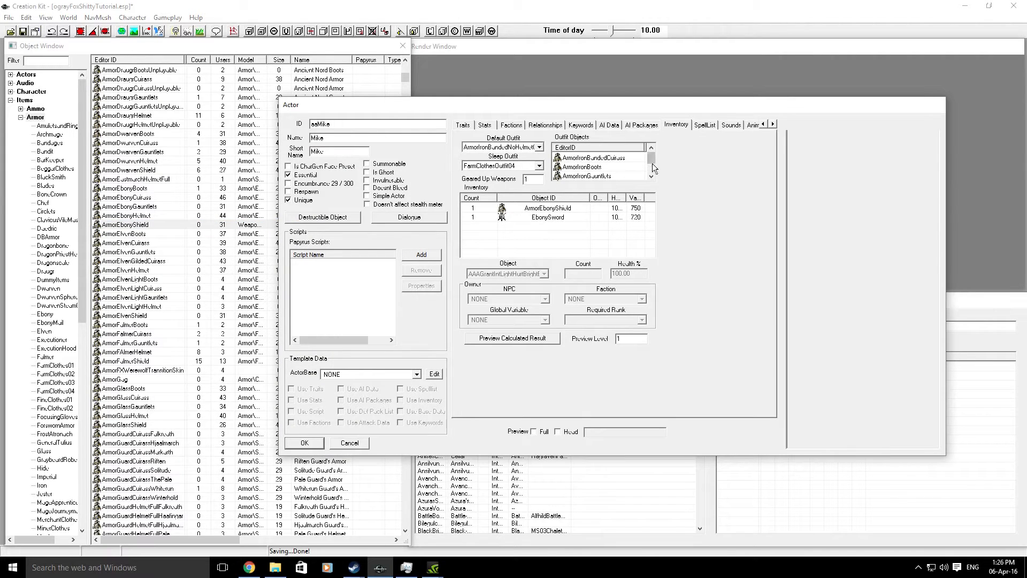
- Collapse the Armor category in the Object Window and return to the aaMike actor record
mouse_move(652, 159)
mouse_down()
mouse_move(655, 174)
mouse_move(642, 144)
mouse_up()
click(88, 217)
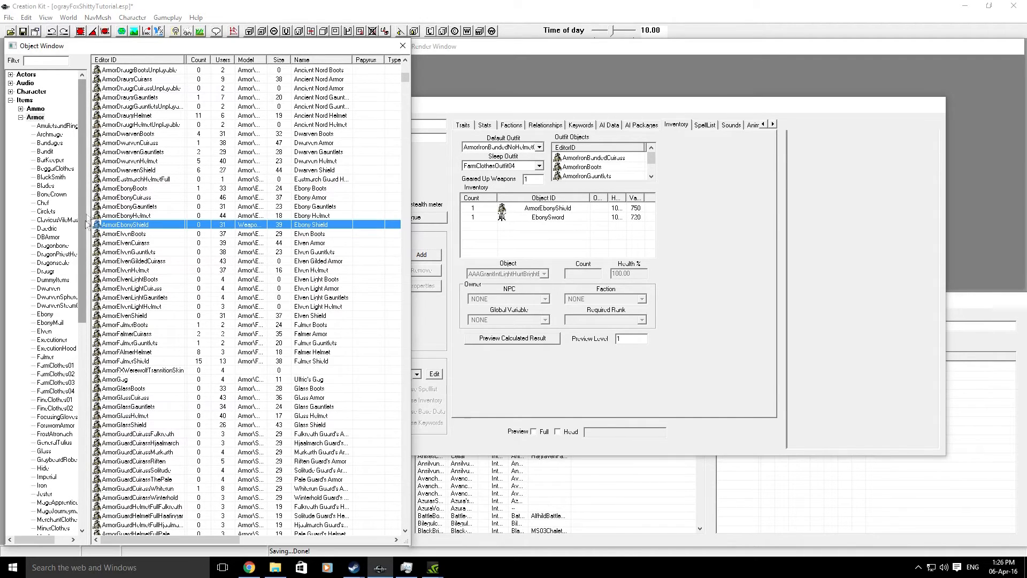
click(21, 117)
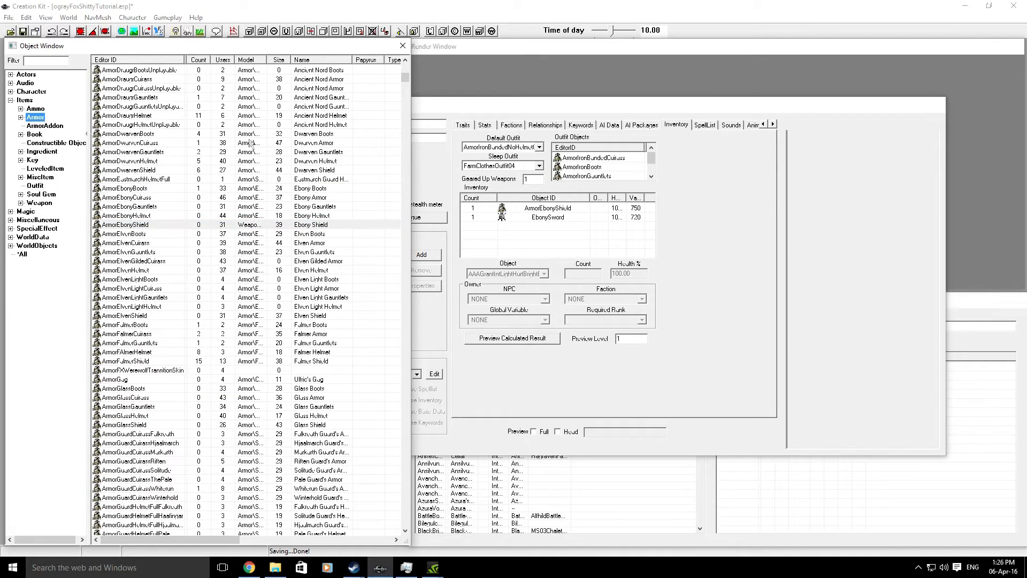
click(717, 146)
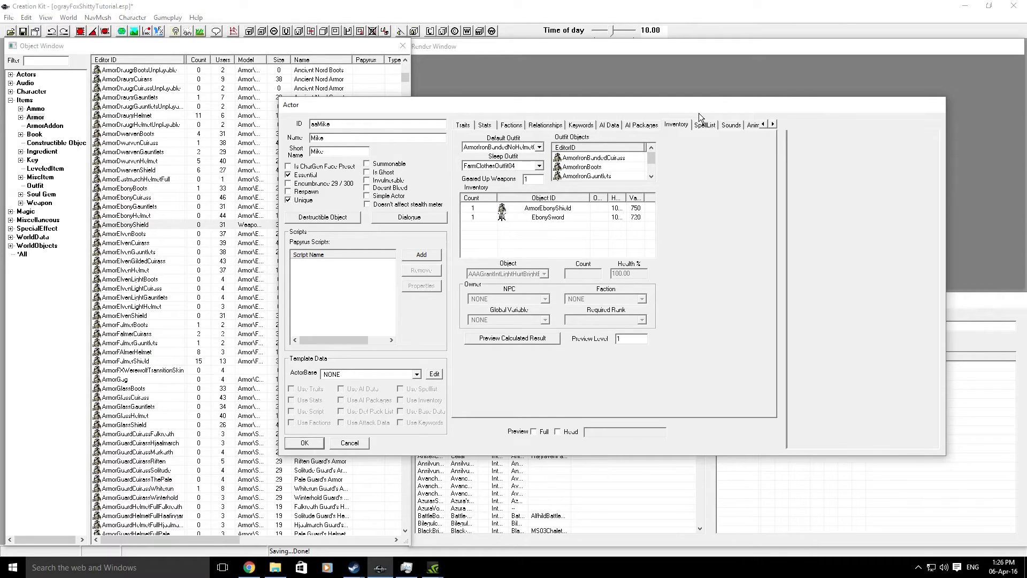
- Open aaMike's face animation preview and rotate the head model to view it from an angle
click(773, 124)
click(773, 124)
click(774, 124)
click(773, 124)
click(773, 124)
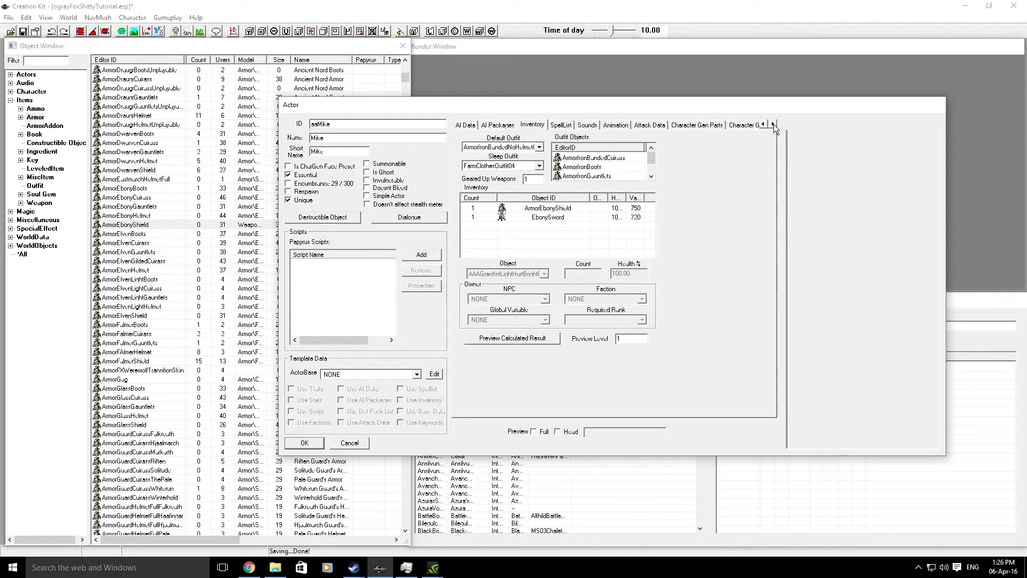
click(774, 124)
click(774, 124)
click(765, 124)
click(766, 124)
click(765, 125)
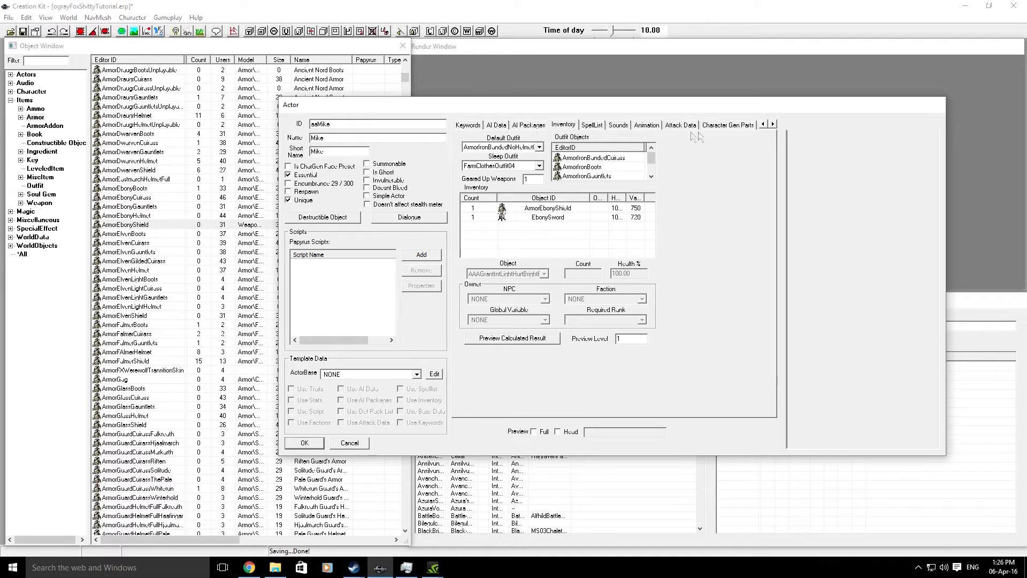
click(773, 125)
click(773, 124)
click(773, 125)
click(773, 124)
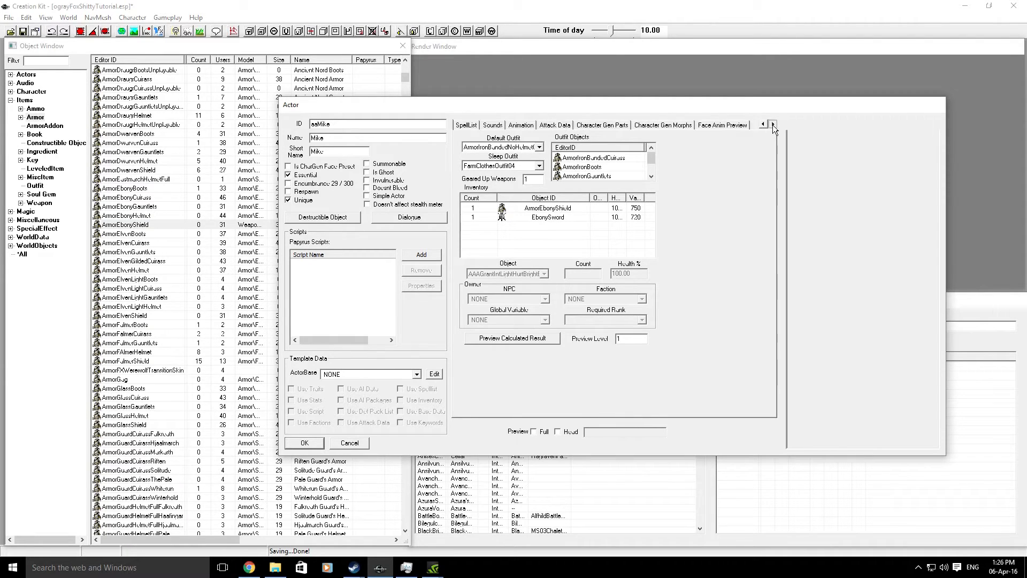
click(716, 125)
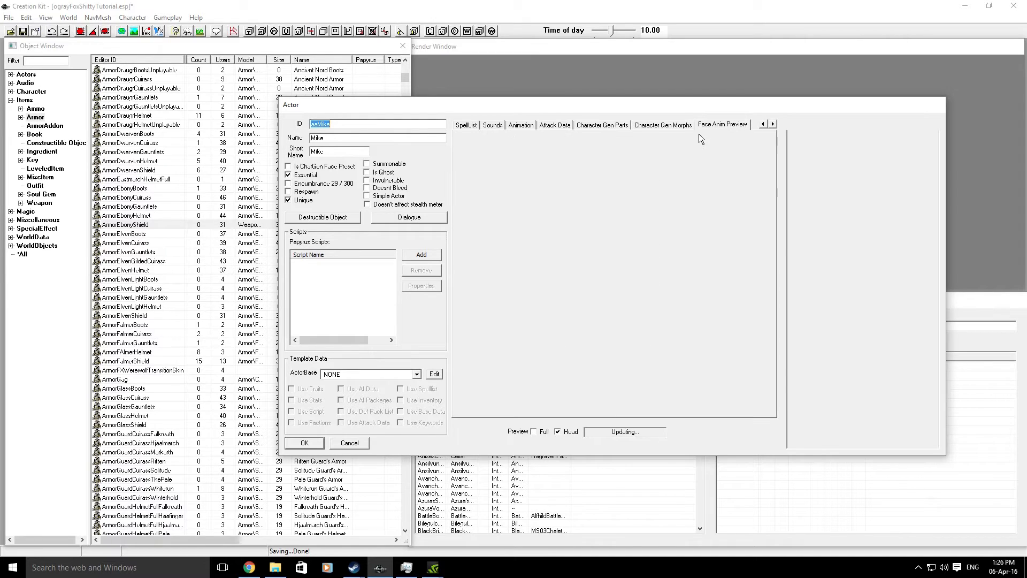
drag(842, 249, 736, 234)
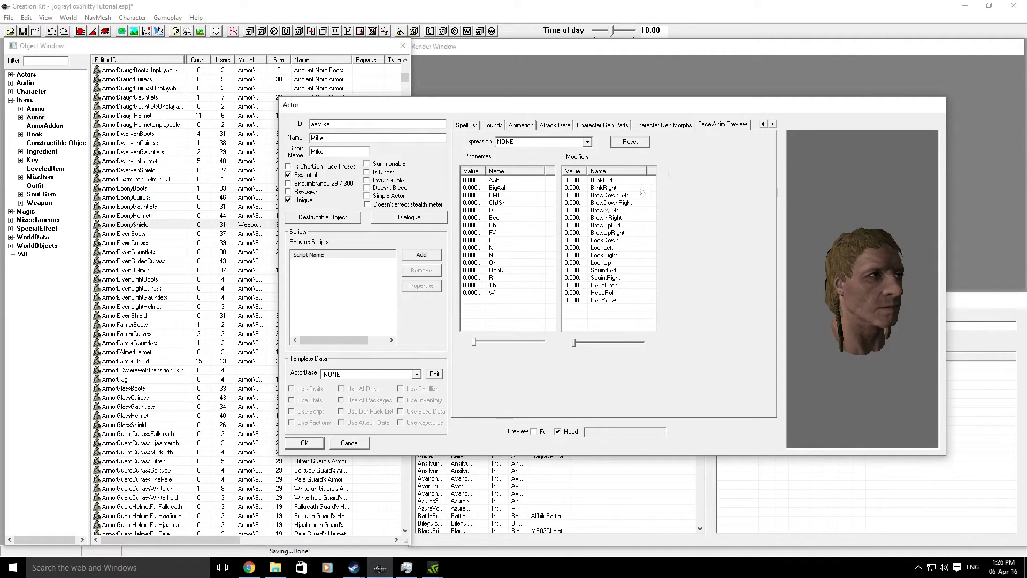
- Look through the property categories of the aaMike actor record, from Traits to Face Anim Preview
click(764, 125)
click(763, 125)
click(764, 124)
click(764, 124)
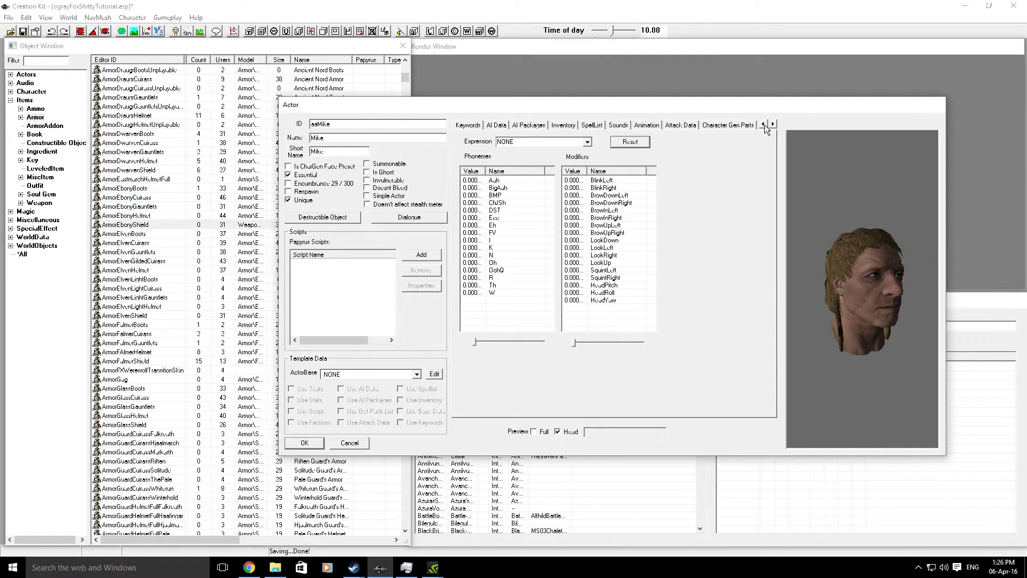
click(764, 125)
click(764, 124)
click(764, 124)
click(764, 124)
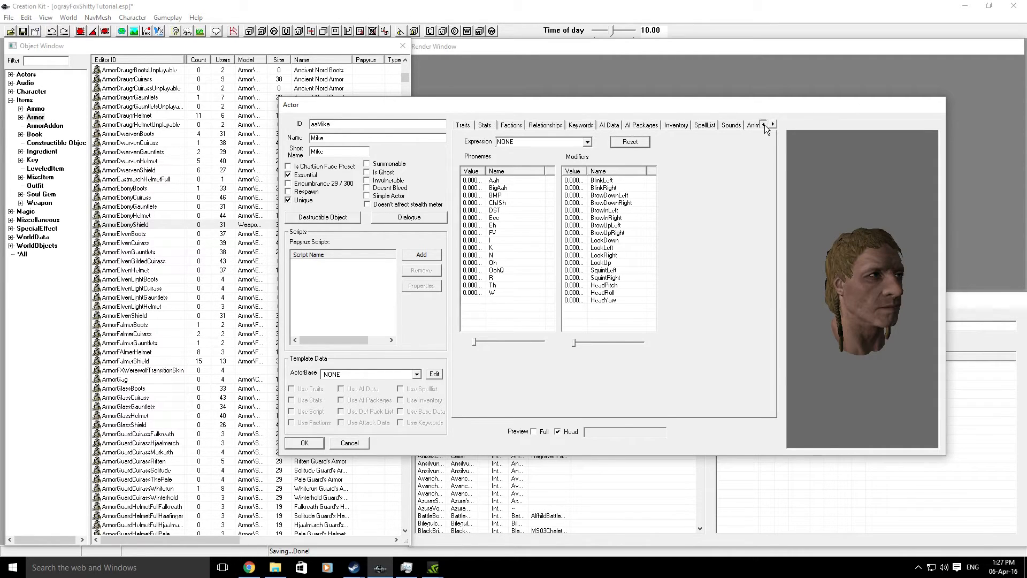
click(773, 124)
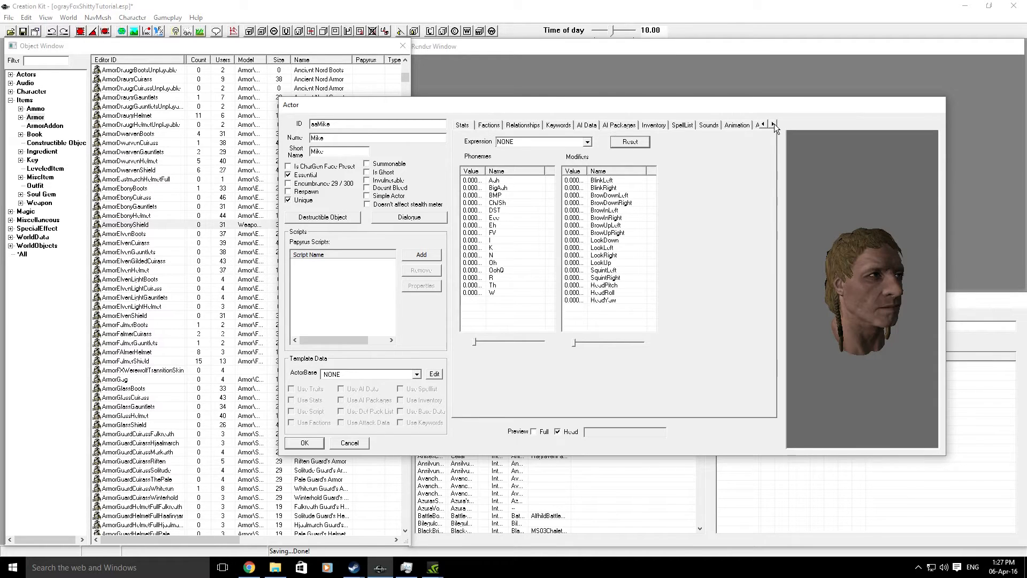
click(764, 124)
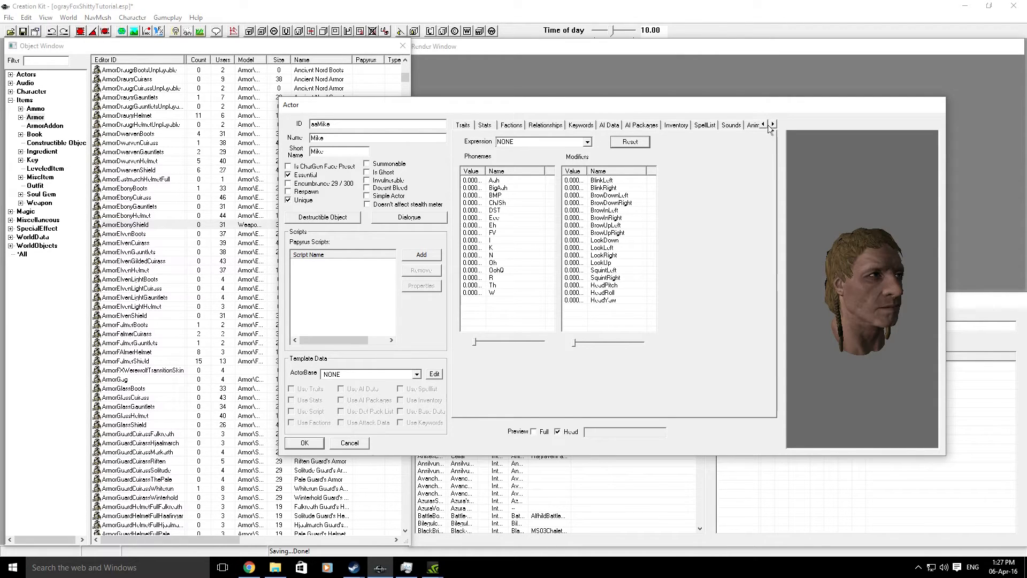
click(772, 124)
click(772, 125)
click(772, 124)
click(772, 124)
click(772, 124)
click(773, 124)
click(772, 124)
click(773, 125)
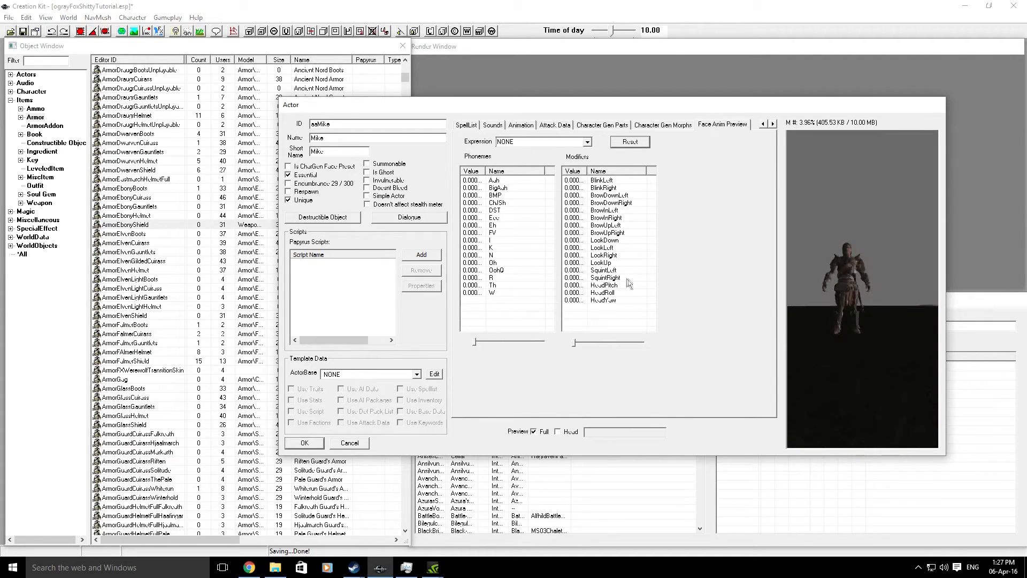
- Inspect aaMike's armored full-body preview from different distances and angles, and return to the head preview
scroll(844, 264, up, 4)
scroll(853, 267, down, 5)
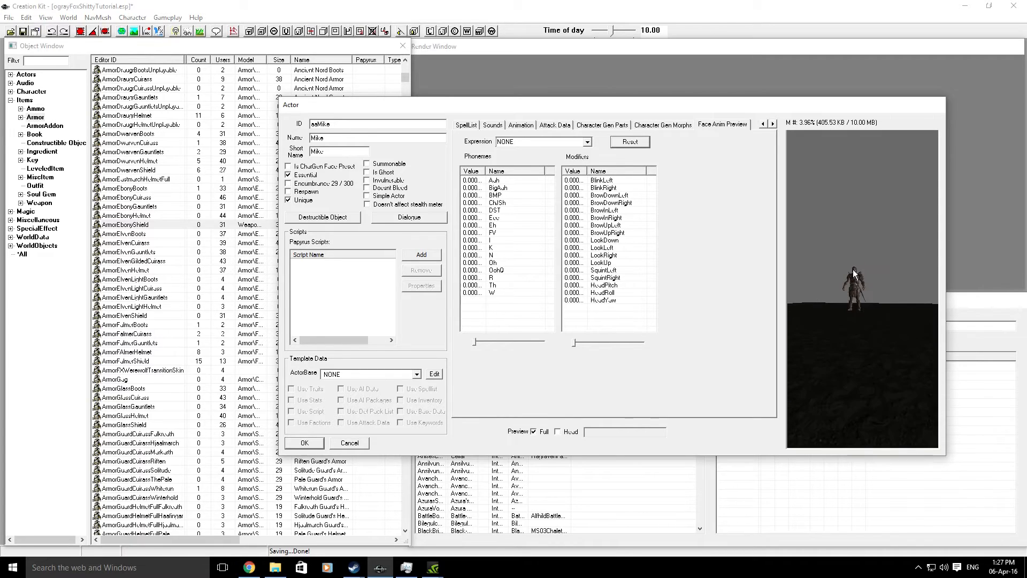
scroll(850, 275, up, 5)
scroll(893, 287, down, 3)
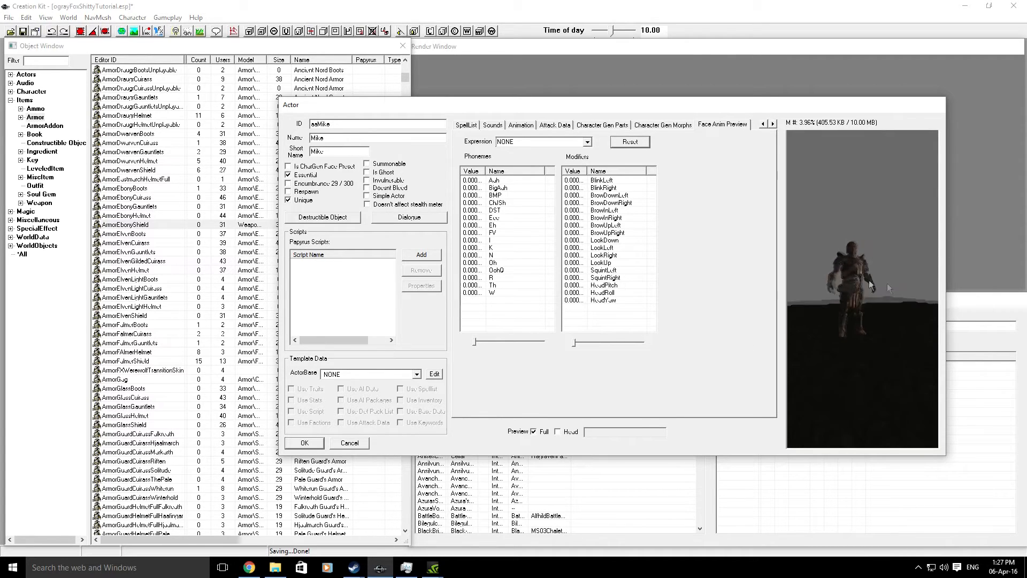
drag(869, 281, 744, 282)
mouse_move(875, 263)
mouse_down()
mouse_move(814, 299)
mouse_move(964, 288)
mouse_move(791, 259)
mouse_move(819, 248)
mouse_move(827, 261)
mouse_move(884, 277)
mouse_move(864, 271)
mouse_up()
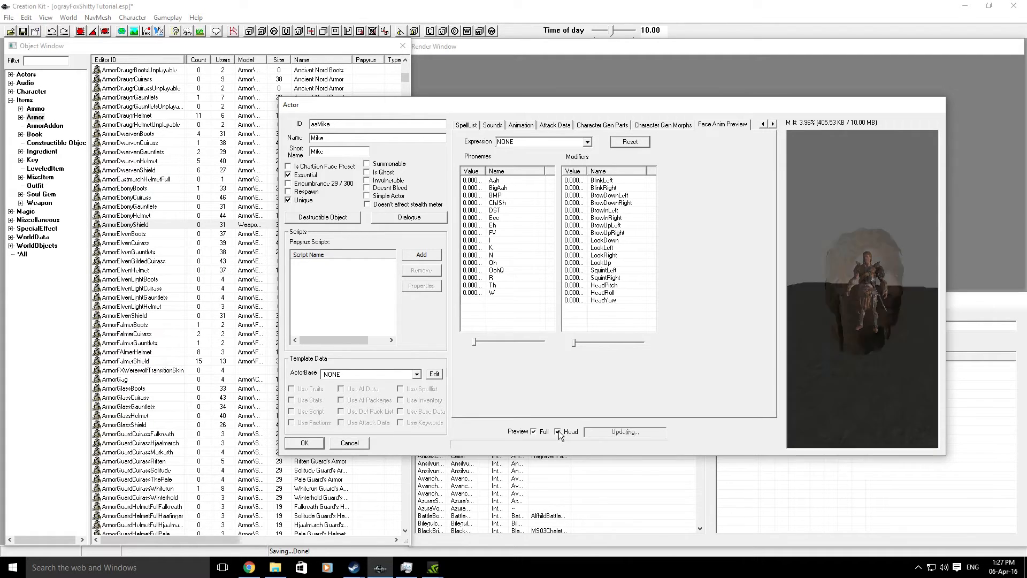
drag(824, 237, 801, 249)
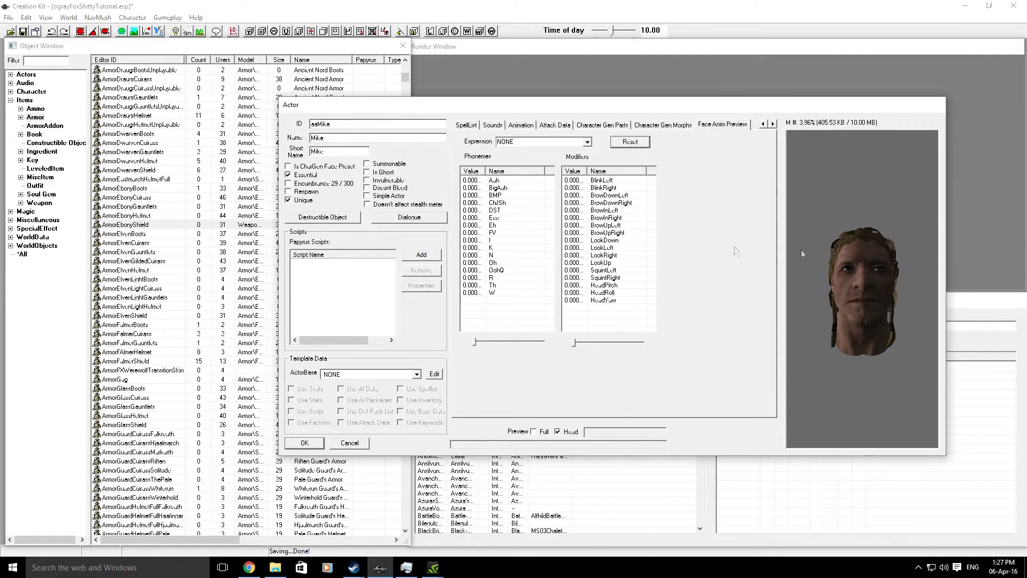
- Set the Auh phoneme to about 0.480 in the face animation preview and view the head from another angle
click(496, 181)
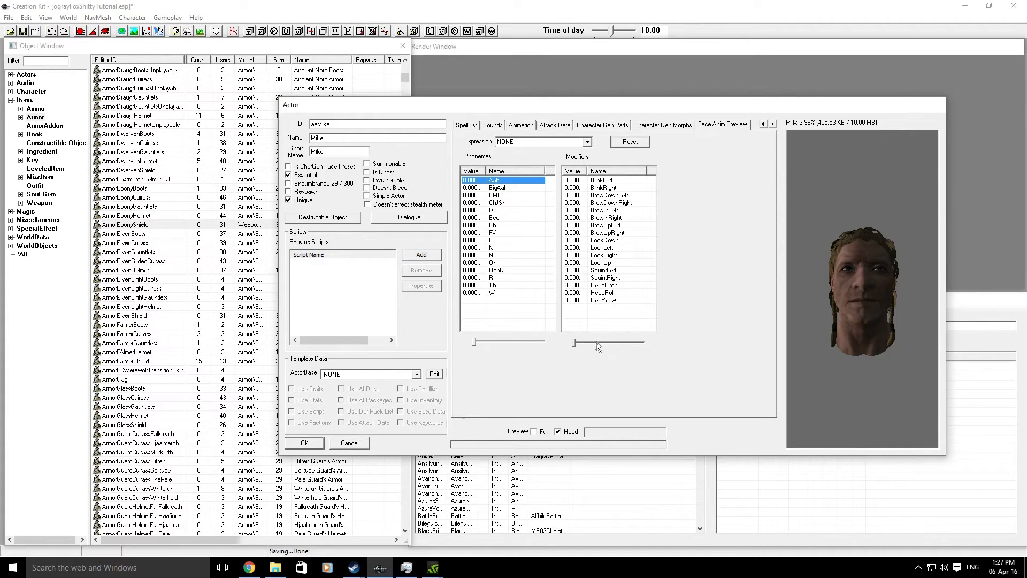
click(476, 343)
drag(506, 343, 508, 342)
drag(802, 293, 581, 253)
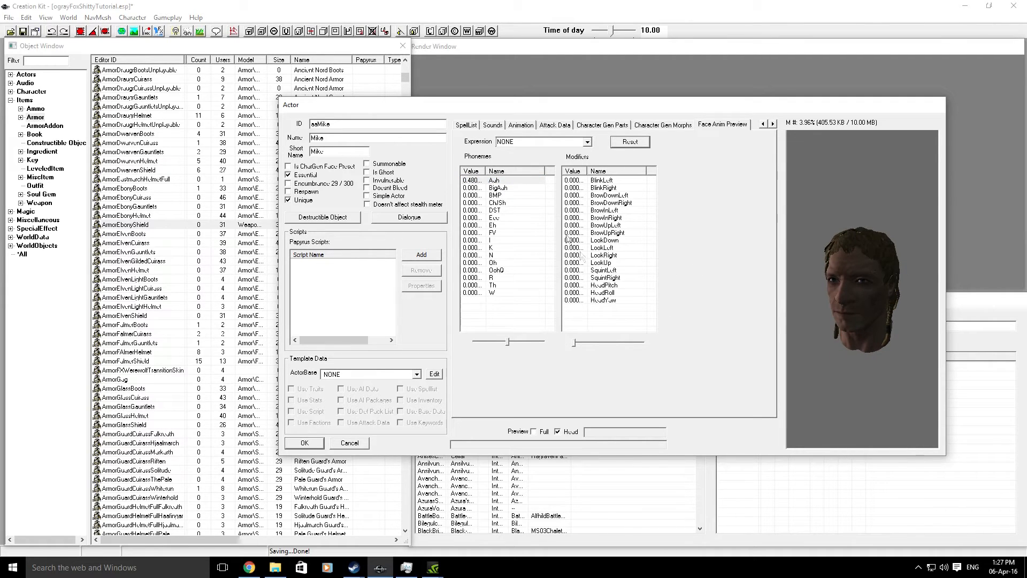
drag(545, 171, 562, 175)
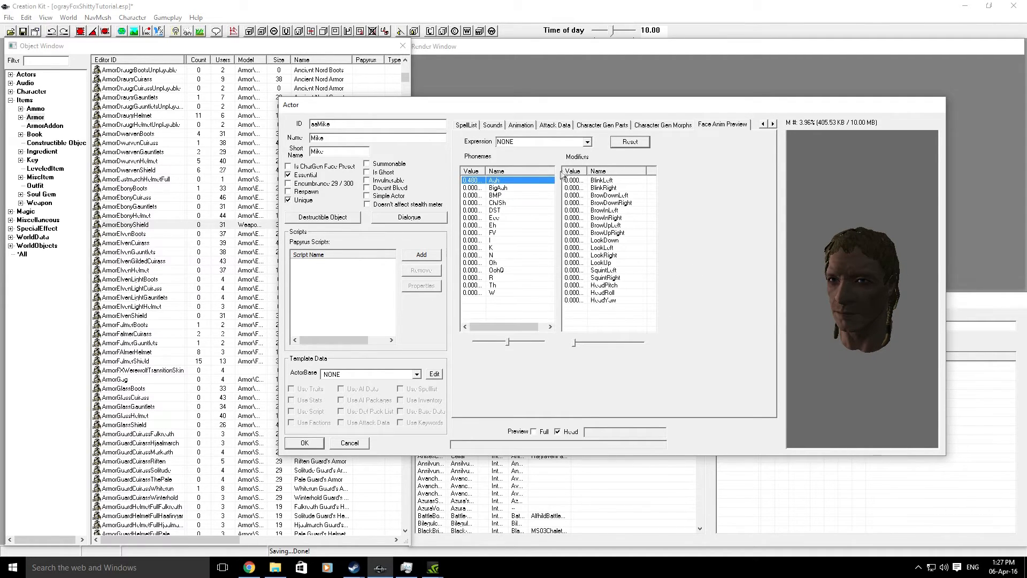
- Try to adjust the BlinkLeft modifier in the face animation preview
click(590, 189)
click(597, 181)
mouse_move(573, 343)
mouse_down()
mouse_move(609, 343)
mouse_move(573, 342)
mouse_up()
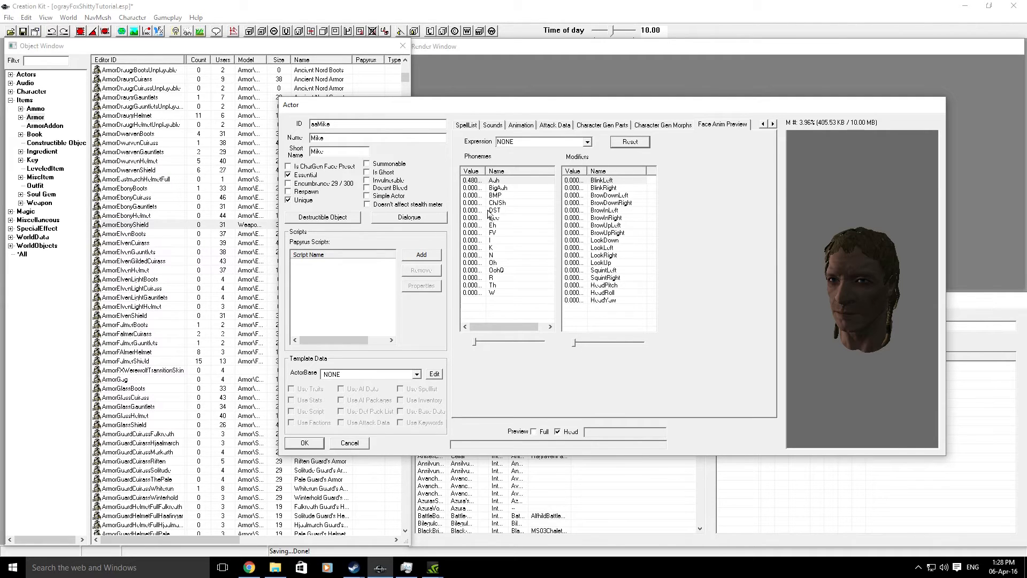
- Preview the DialogueAnger expression on aaMike's rotated head and set the expression back to NONE
click(588, 143)
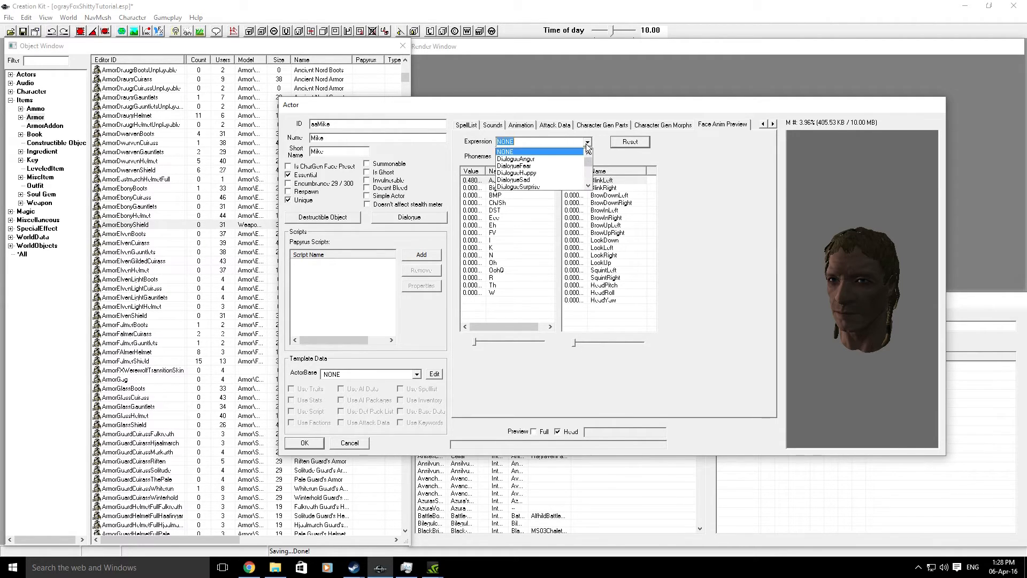
scroll(535, 171, up, 1)
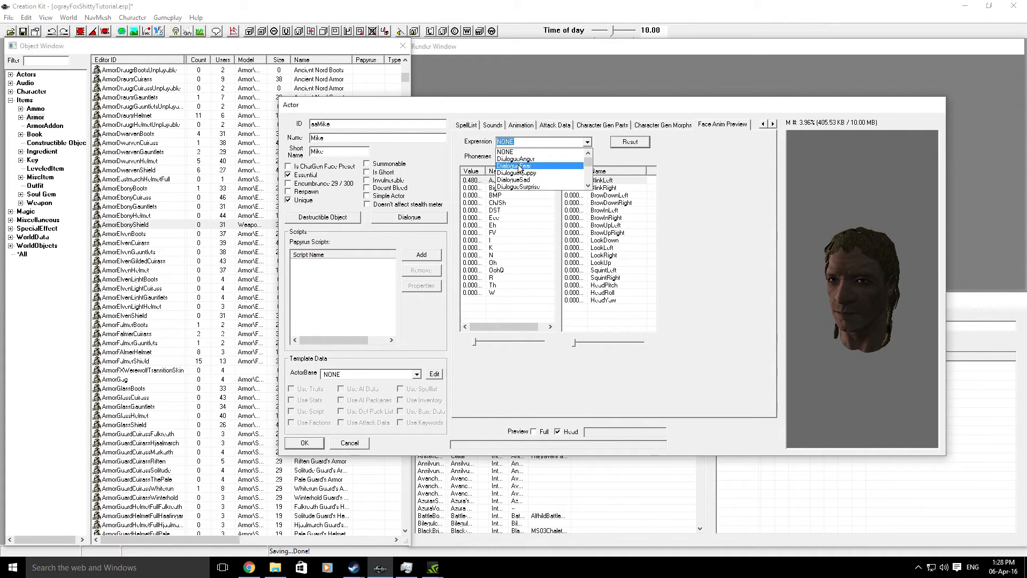
click(515, 158)
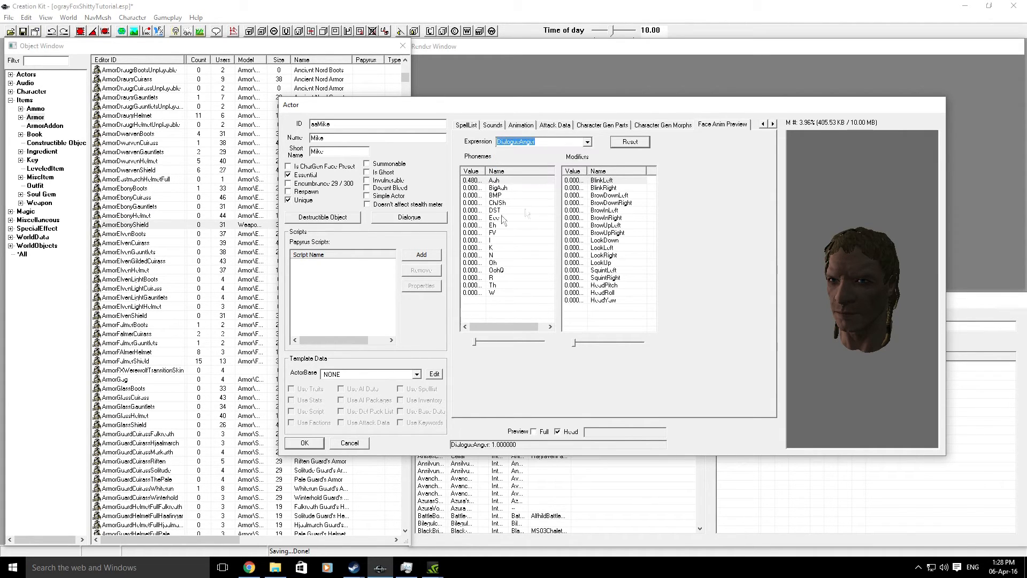
drag(789, 245, 856, 227)
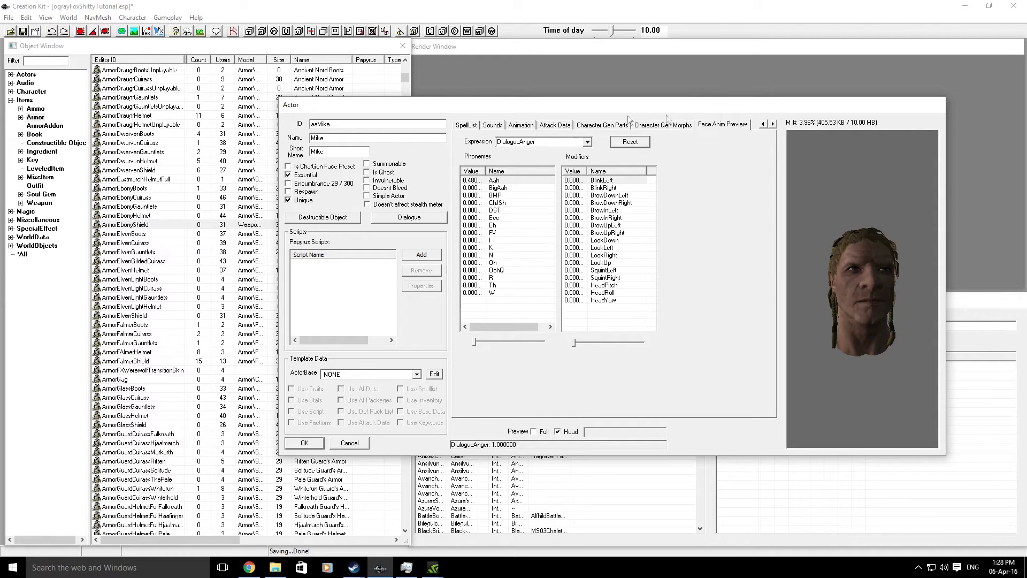
click(587, 142)
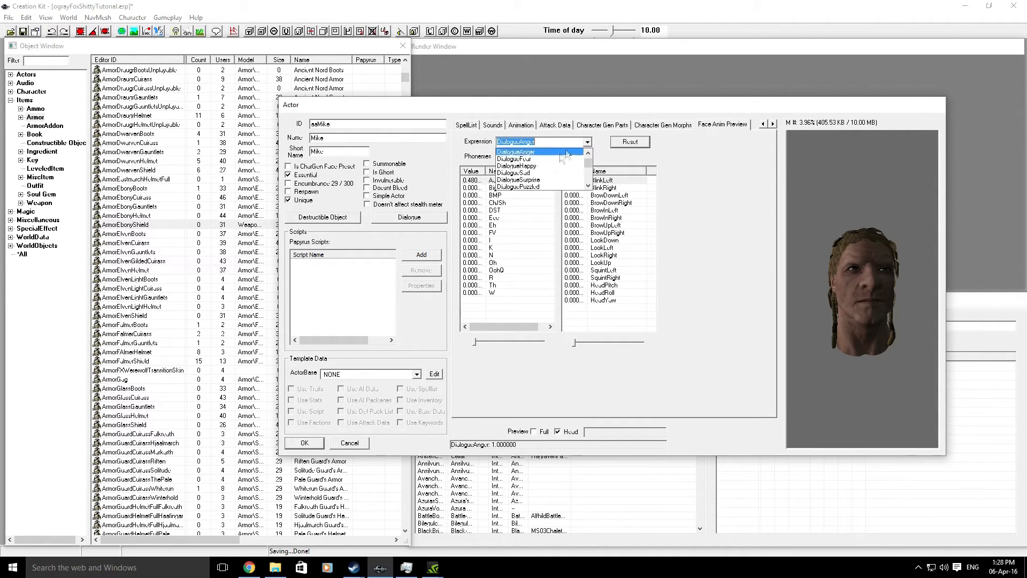
scroll(538, 170, up, 2)
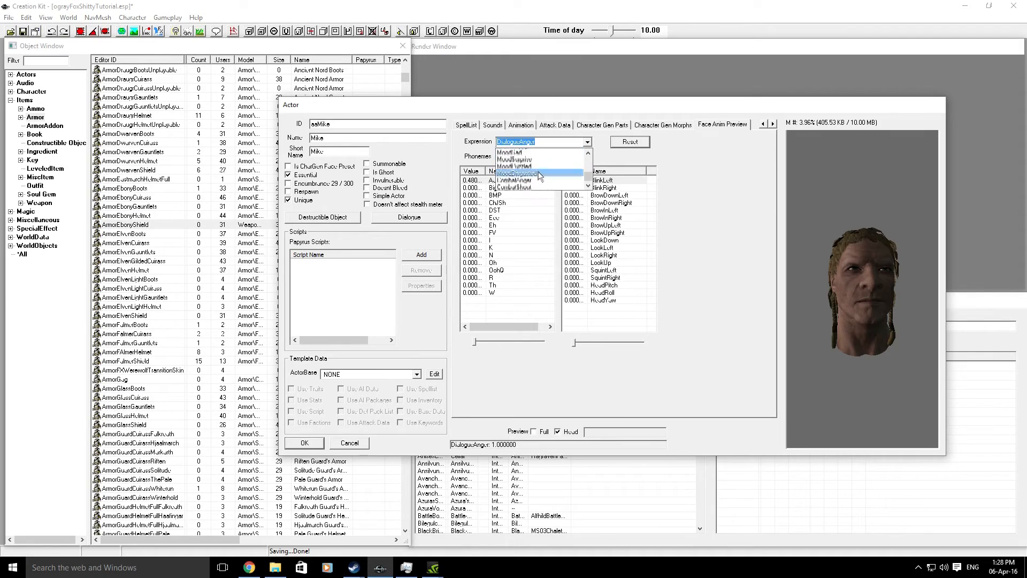
click(531, 152)
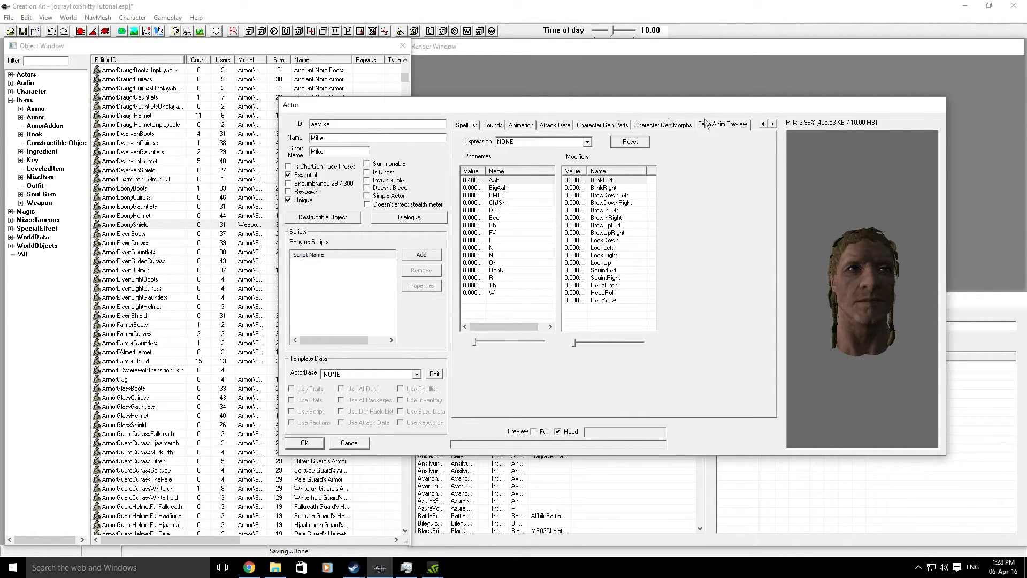
- Open aaMike's Character Gen Parts settings and check the choices available for the Face base head part
click(605, 127)
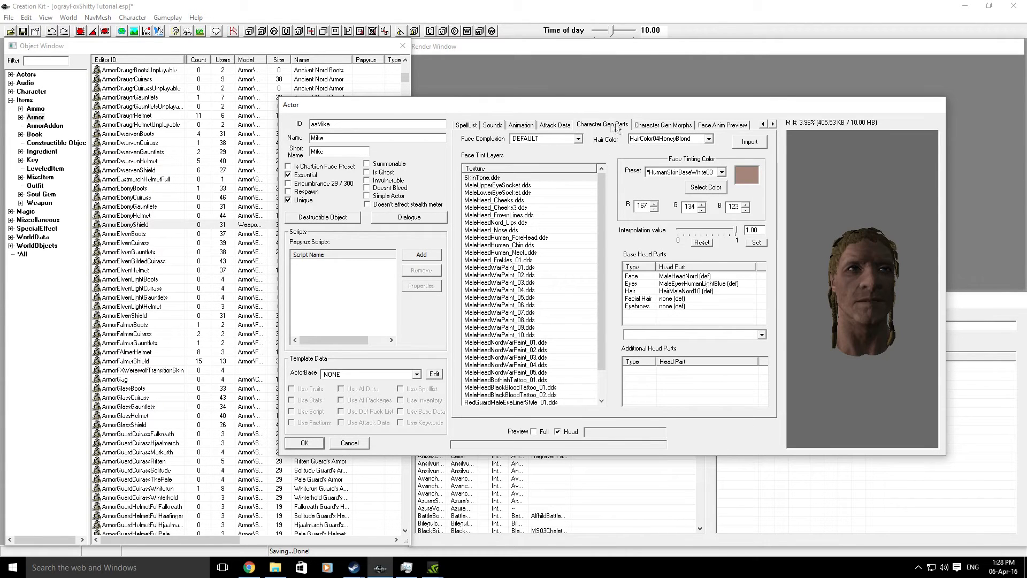
drag(883, 302, 837, 298)
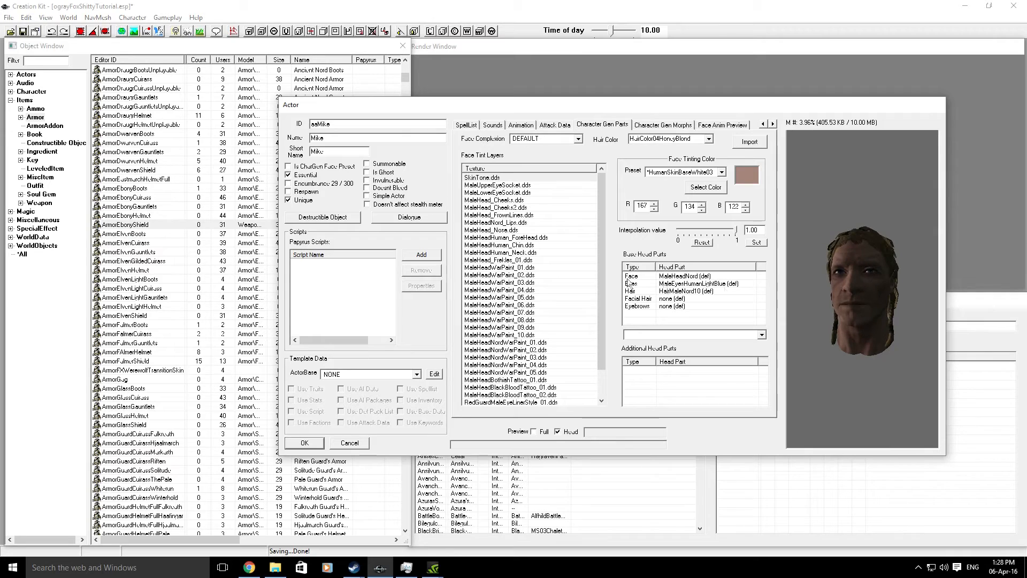
click(688, 277)
click(660, 335)
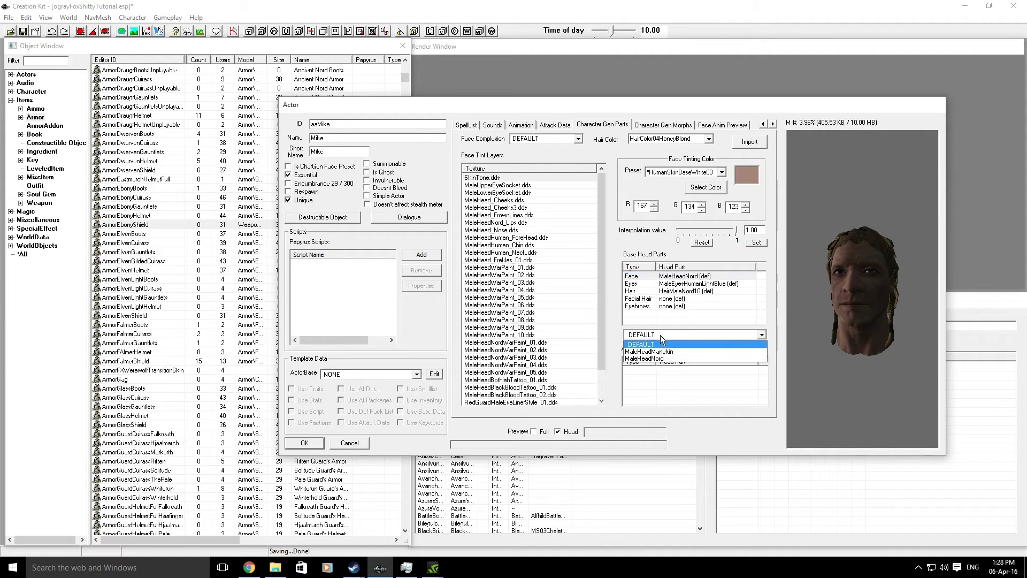
click(659, 335)
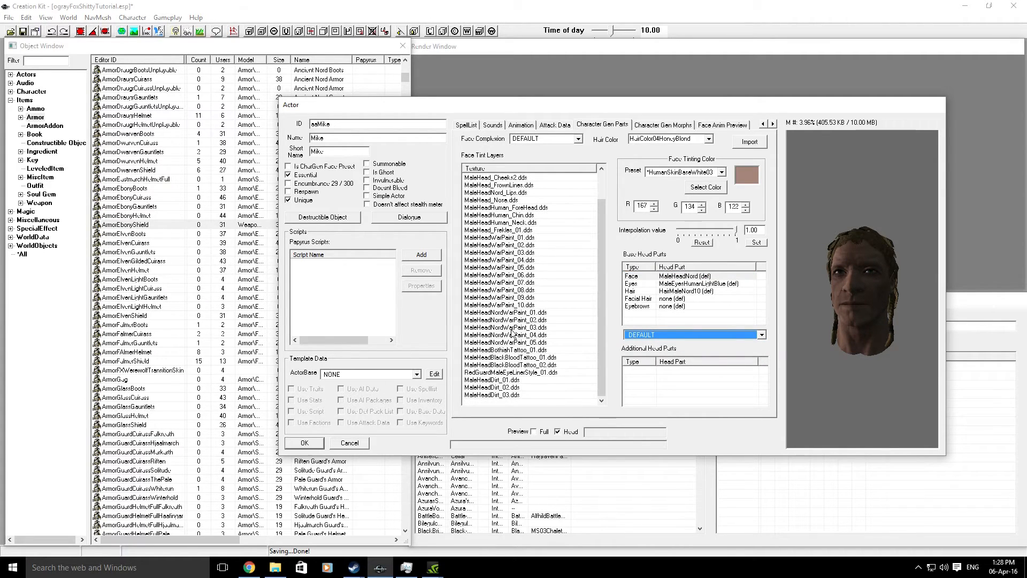
- Set aaMike's hair color to HairColor11Black
click(709, 139)
scroll(686, 161, down, 2)
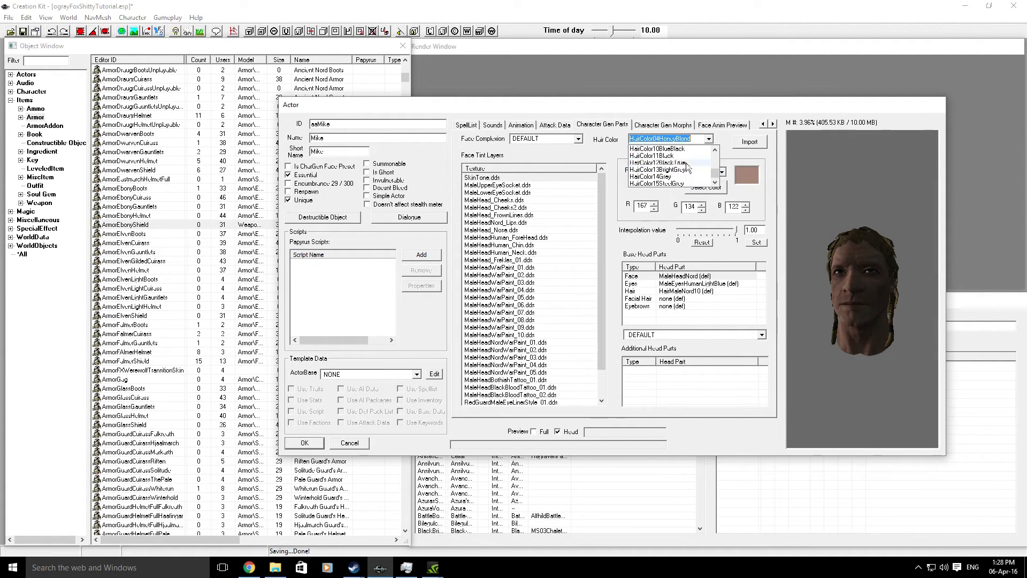
scroll(673, 166, up, 2)
click(669, 176)
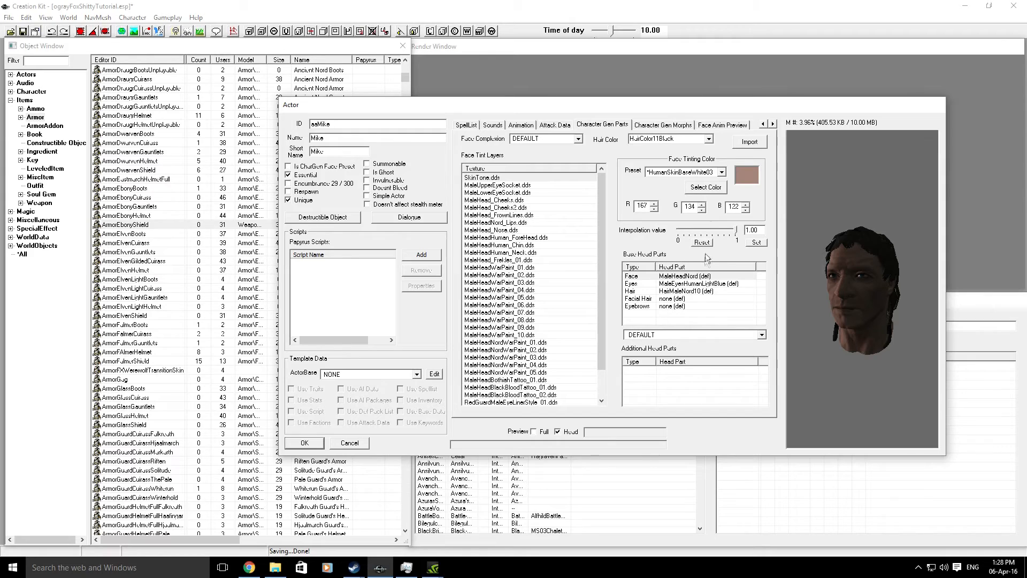
- Try HairMaleNord08 as aaMike's Hair base head part and view the head from another angle
click(659, 333)
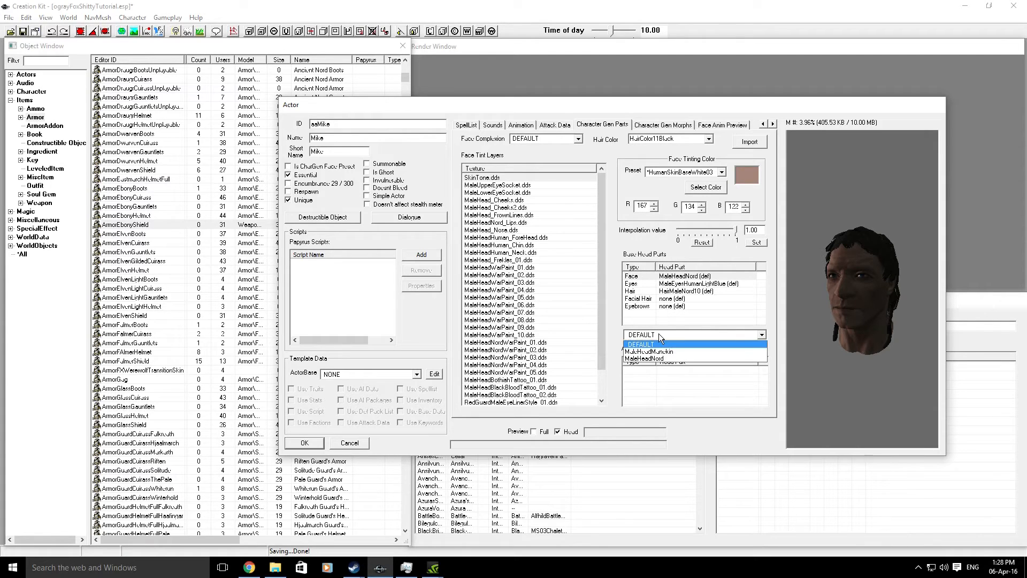
click(660, 333)
click(669, 291)
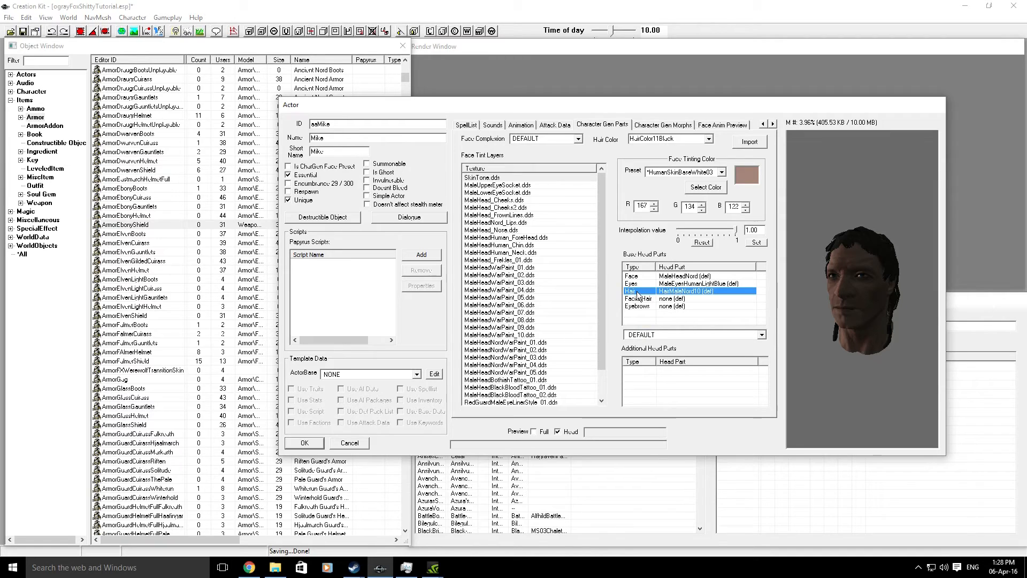
click(654, 334)
scroll(669, 358, down, 5)
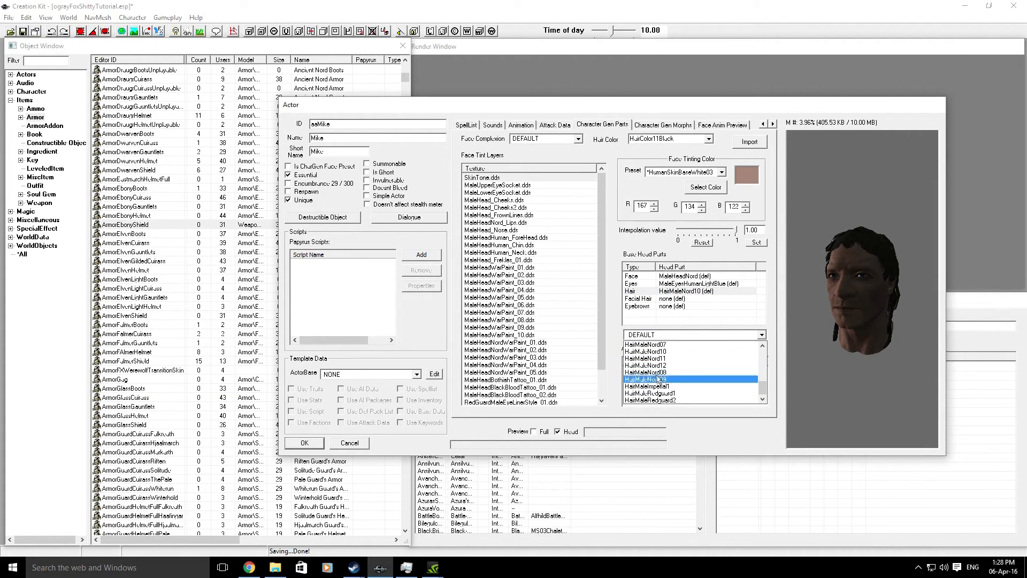
click(658, 372)
mouse_move(918, 315)
mouse_down()
mouse_move(966, 306)
mouse_move(903, 309)
mouse_up()
- Try another Nord hairstyle and HairMaleNord03 on aaMike, rotating the head to a side view
click(665, 335)
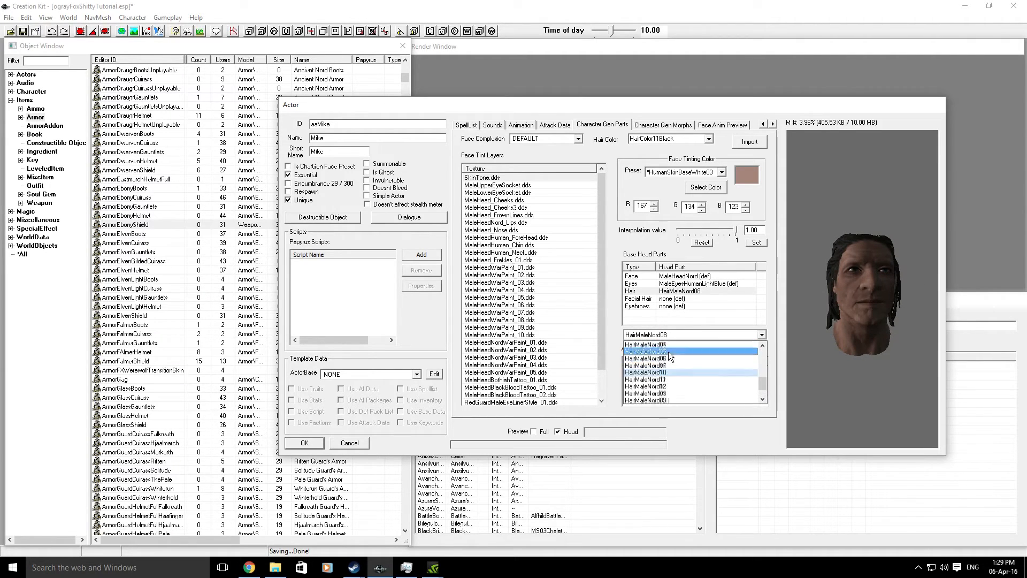
click(669, 355)
drag(810, 324, 798, 316)
click(685, 335)
scroll(671, 351, up, 1)
click(672, 351)
drag(850, 320, 940, 319)
- Try the HairMaleNord02 and HairMaleNord01 hairstyles on aaMike and rotate the head to compare them
click(718, 334)
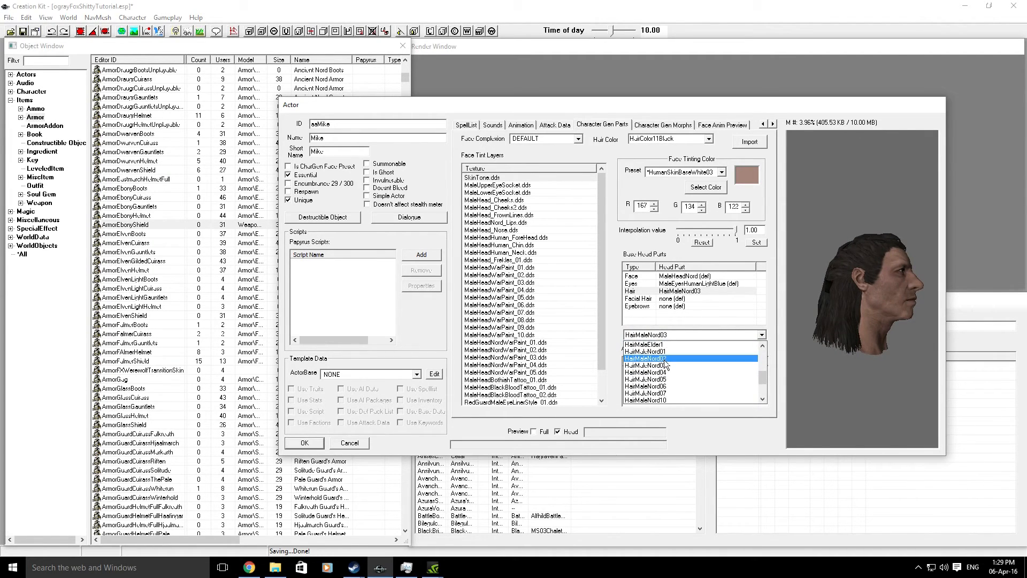
click(695, 347)
click(701, 334)
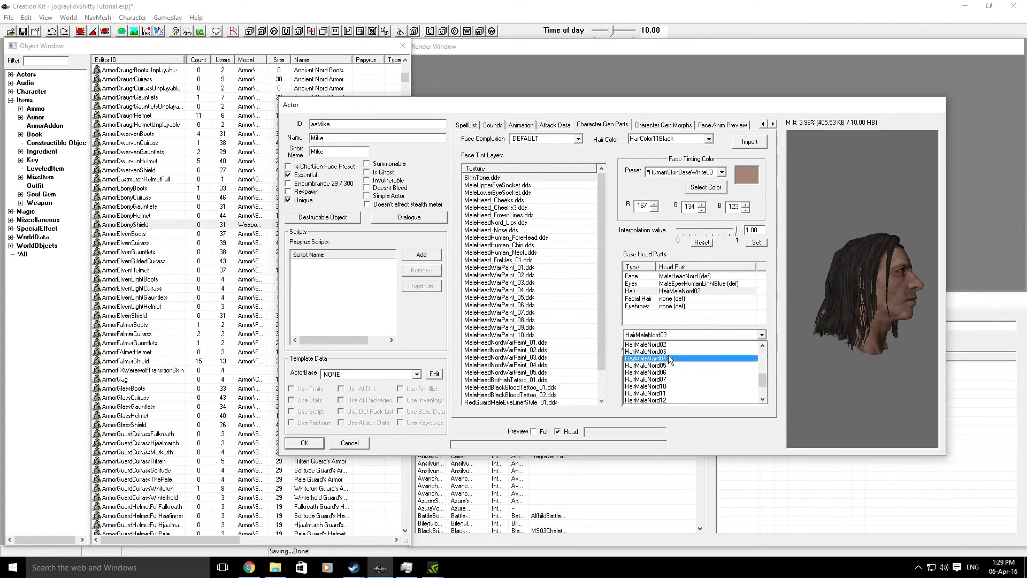
click(658, 377)
drag(879, 310, 707, 306)
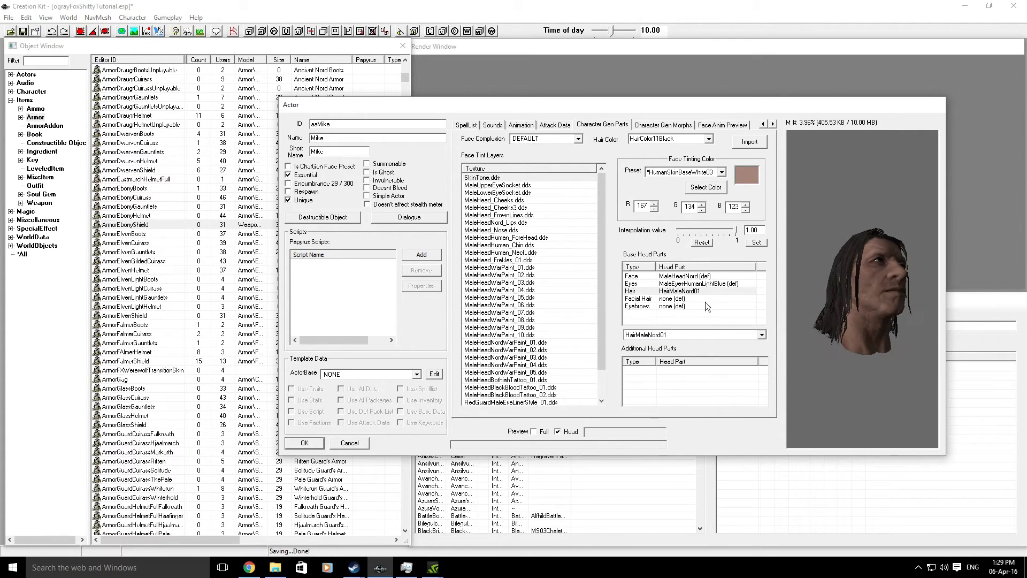
- Try HairMaleNord09 and one further hairstyle from the list as aaMike's Hair base head part
click(663, 335)
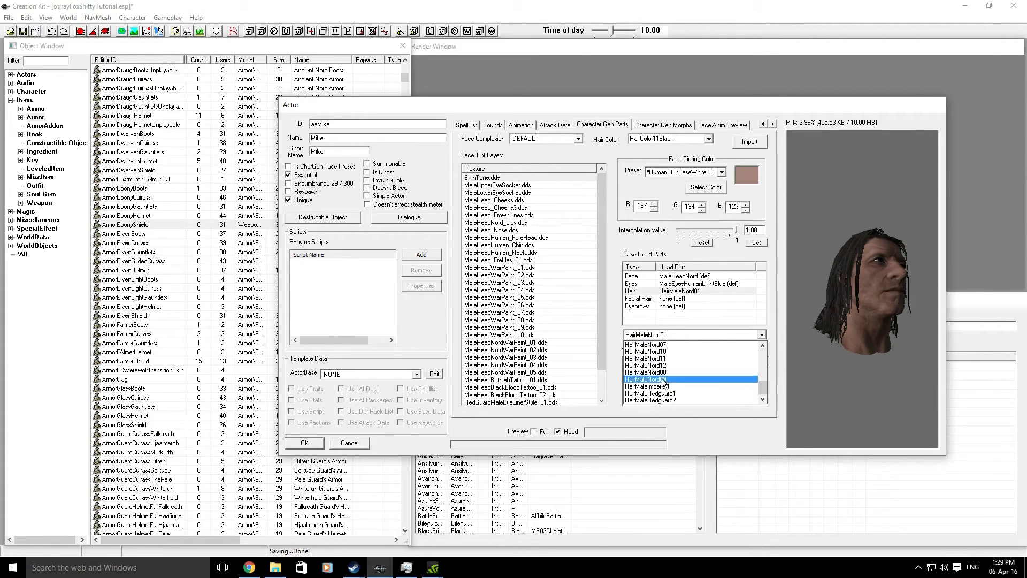
click(660, 379)
click(694, 335)
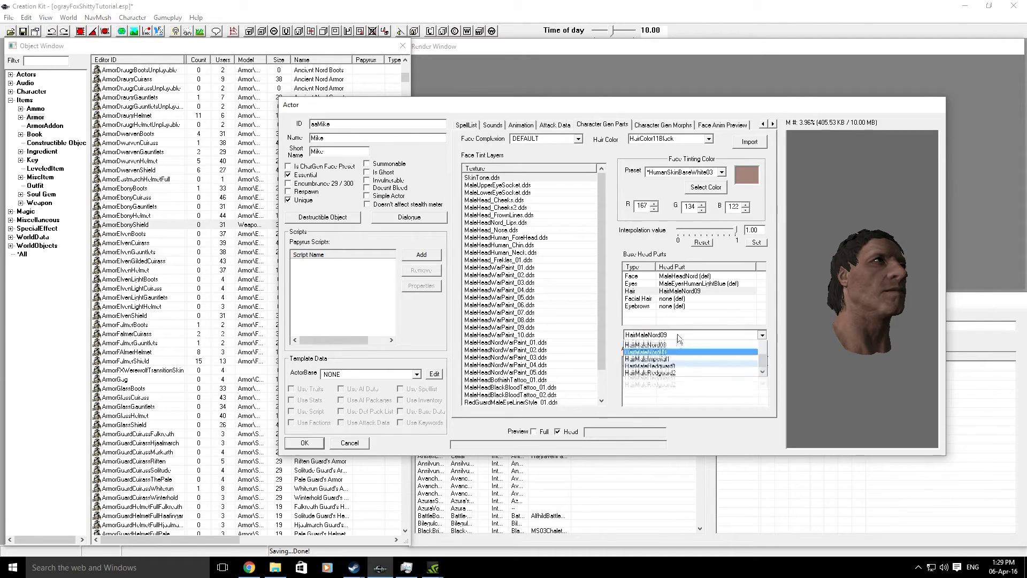
click(673, 373)
- Set aaMike's Hair base head part to HairMaleNord12 and view the head from the side and front
click(686, 331)
scroll(676, 360, down, 2)
click(678, 361)
drag(856, 308, 975, 308)
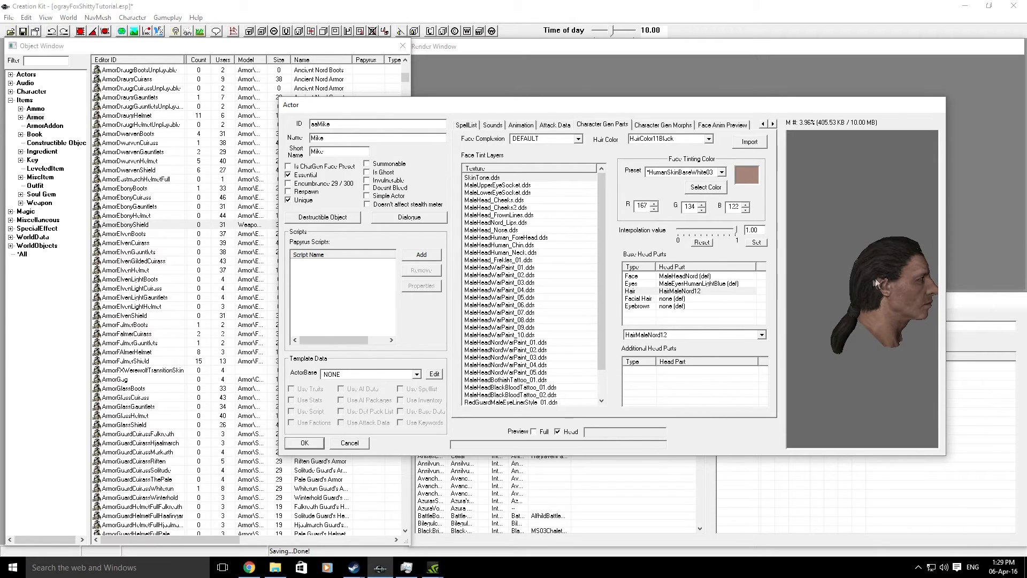
drag(876, 279, 840, 279)
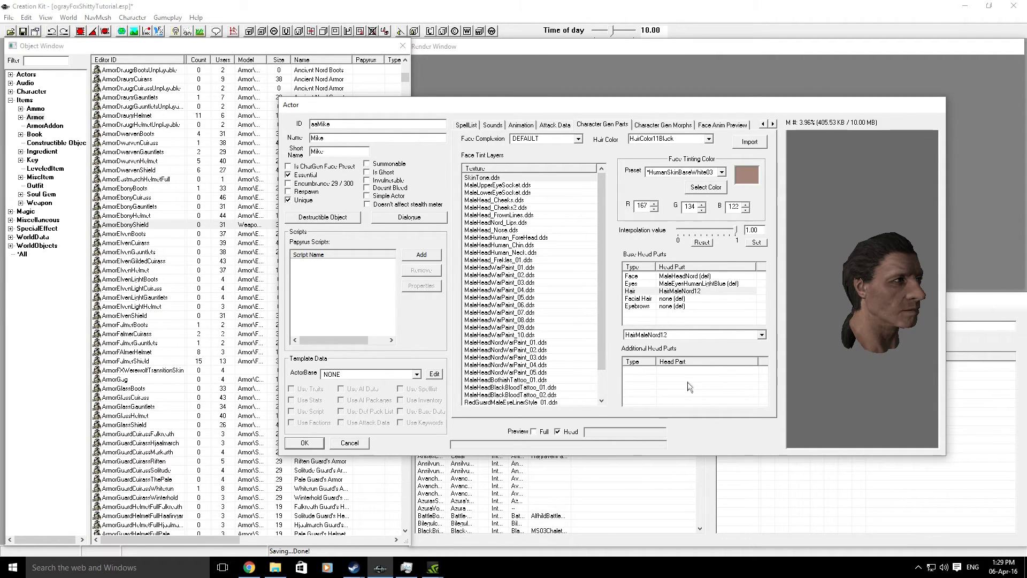
drag(881, 309, 840, 297)
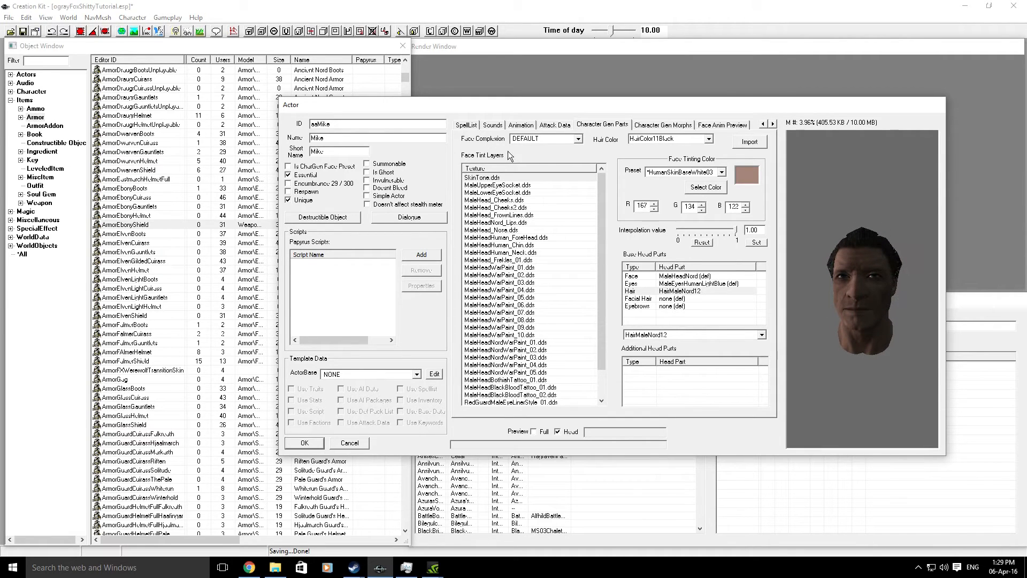
- Set aaMike's face complexion to SkinHeadMaleNordComplexion_Age40Rough and check the face from a slight angle
click(578, 139)
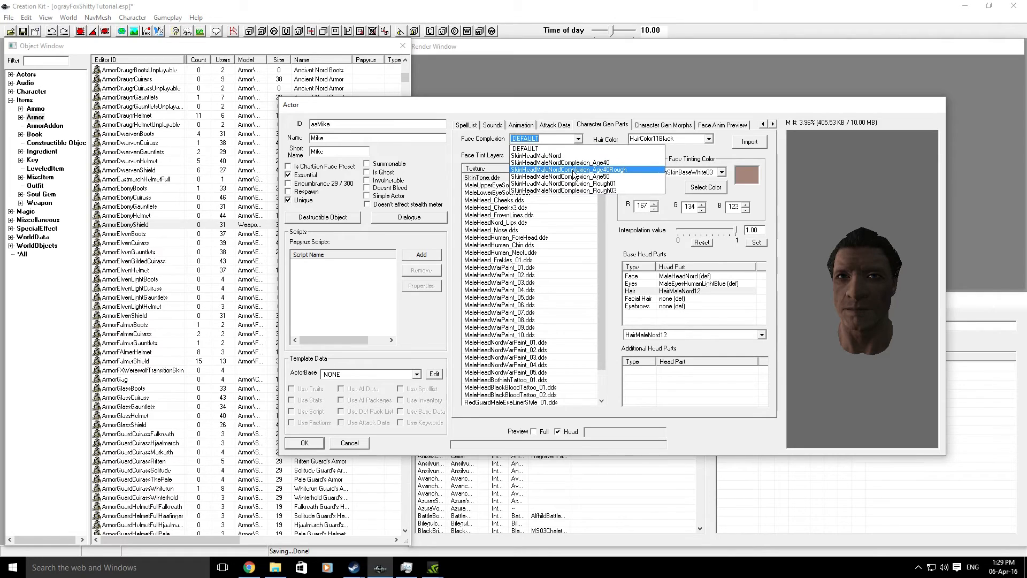
click(574, 169)
drag(875, 245, 854, 237)
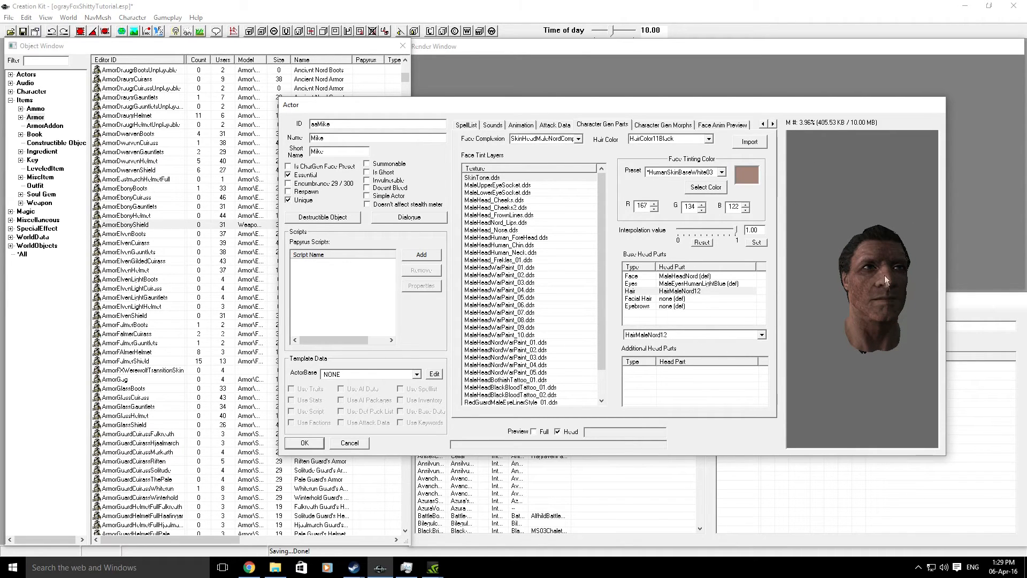
drag(884, 275, 867, 294)
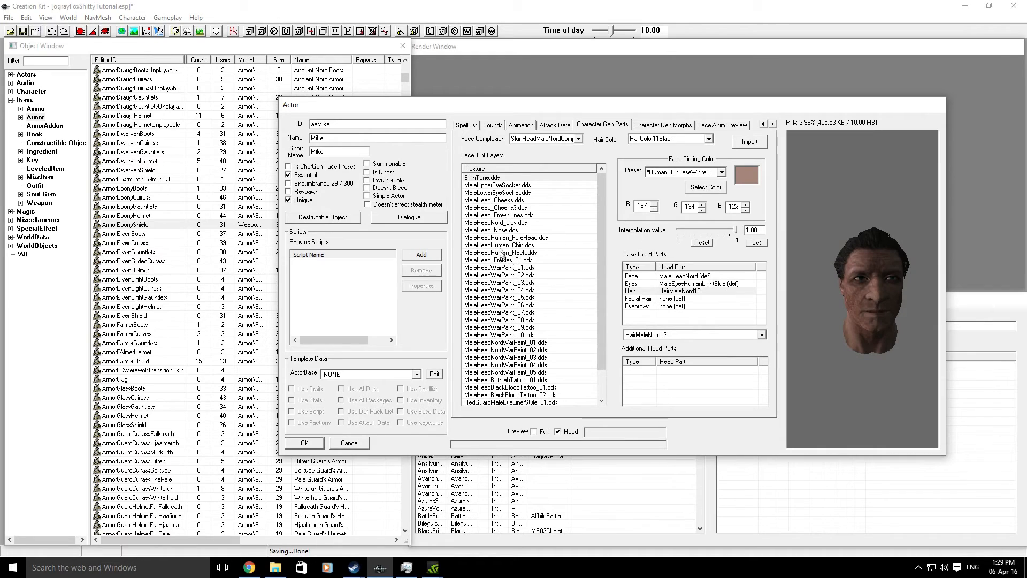
- Apply the MaleHeadWarPaint_03.dds face tint layer to aaMike with the WarpaintRed01 color preset
click(493, 282)
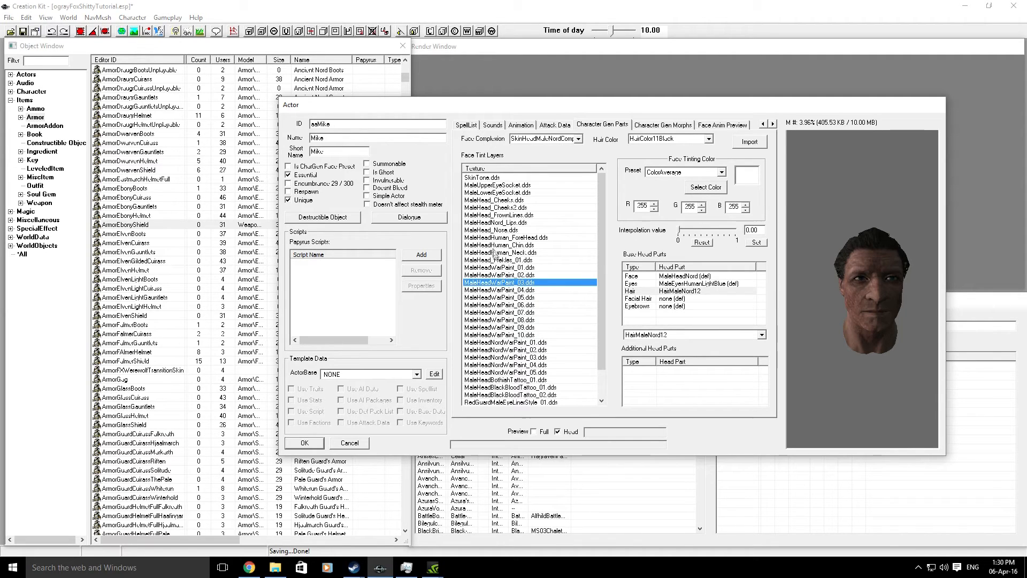
click(688, 171)
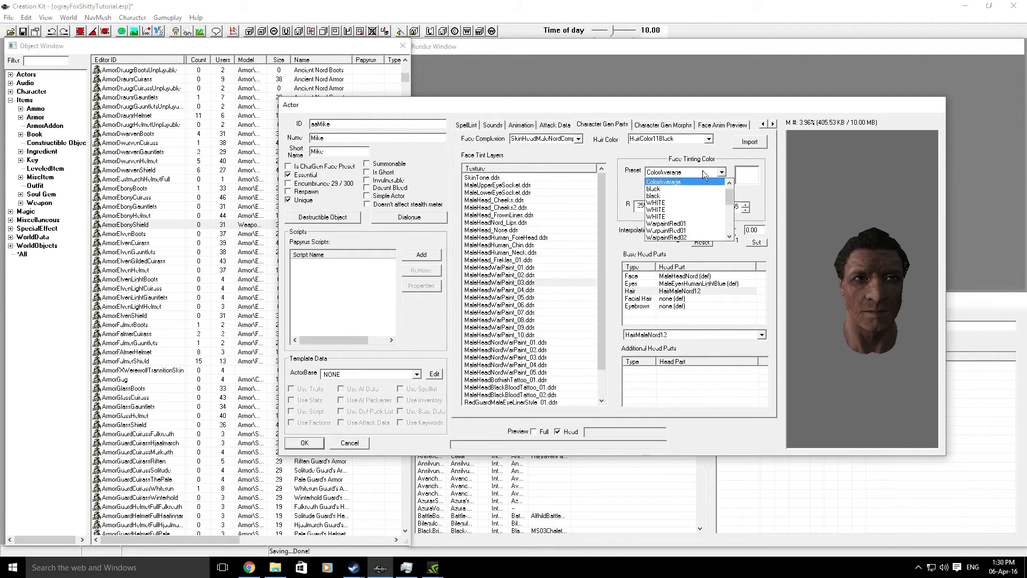
click(693, 229)
mouse_move(856, 267)
mouse_down()
mouse_move(913, 261)
mouse_move(853, 261)
mouse_move(894, 271)
mouse_move(870, 273)
mouse_up()
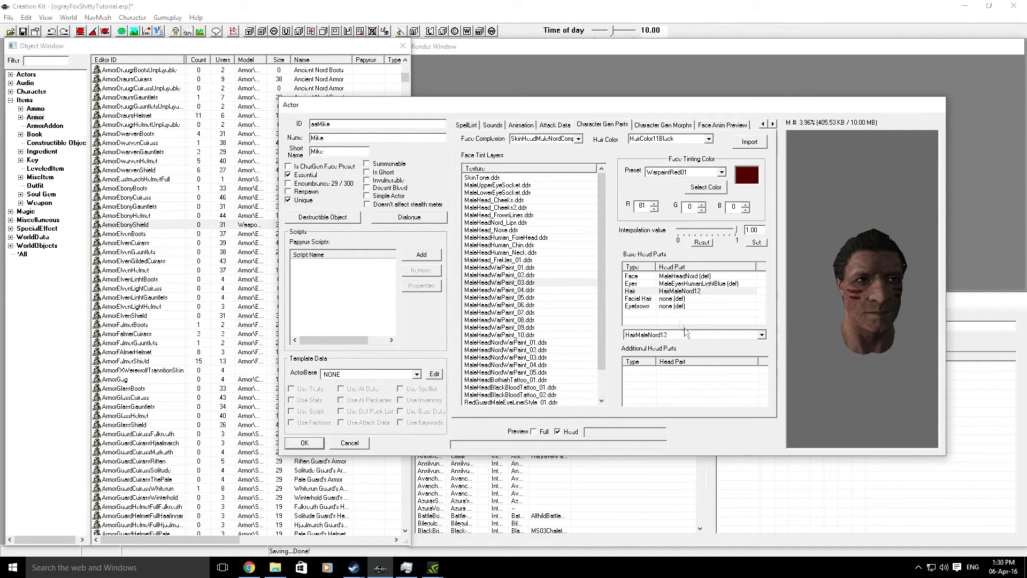
- Look through the available face tint layers, including the frown lines and nose textures
click(675, 335)
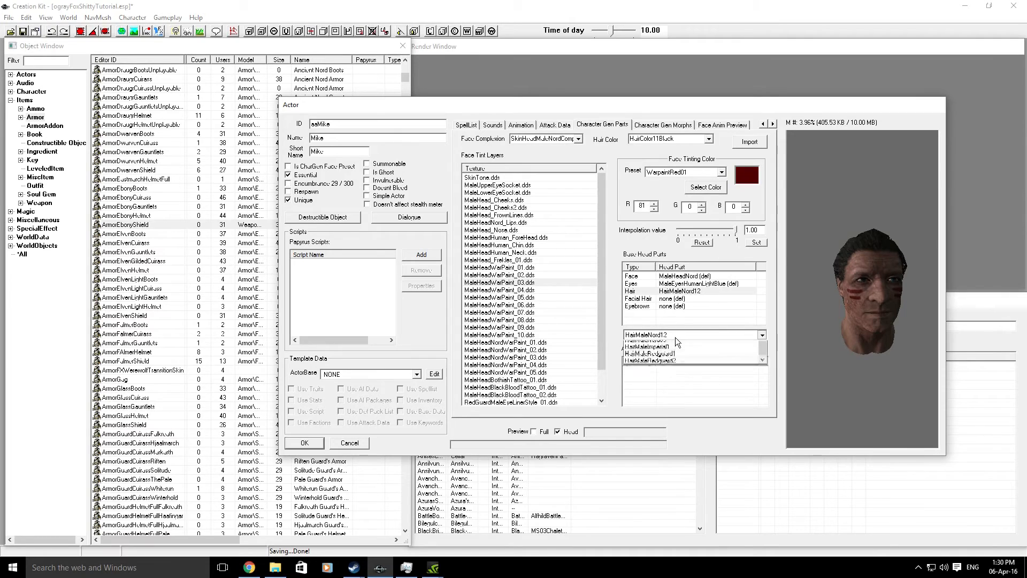
click(631, 240)
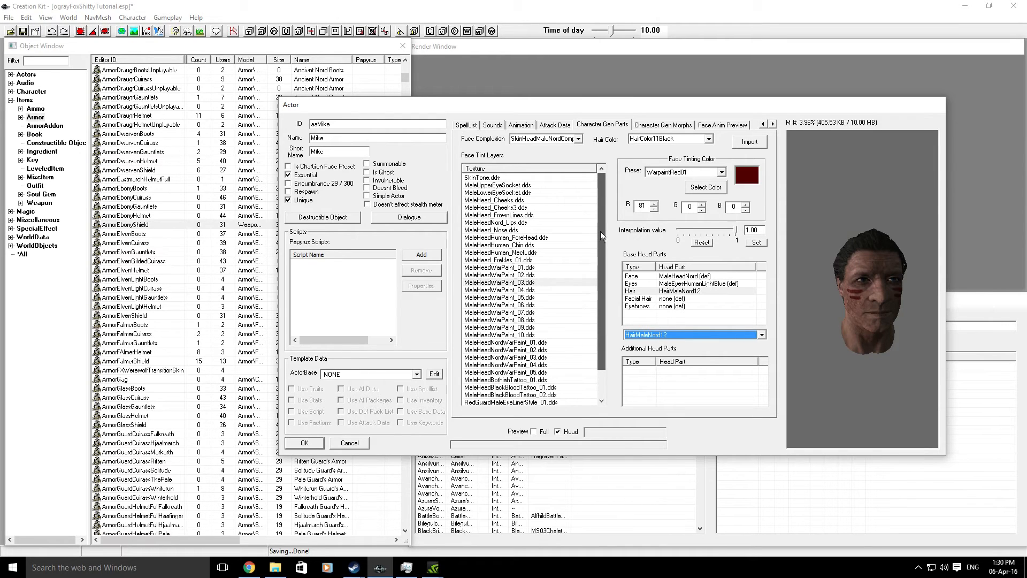
scroll(562, 289, down, 2)
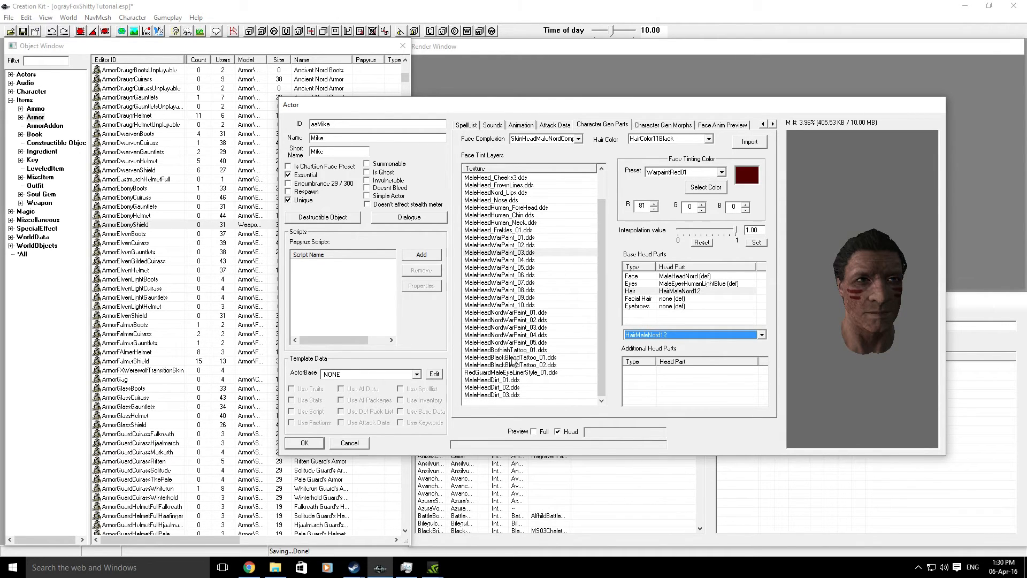
scroll(519, 342, up, 1)
scroll(516, 321, up, 1)
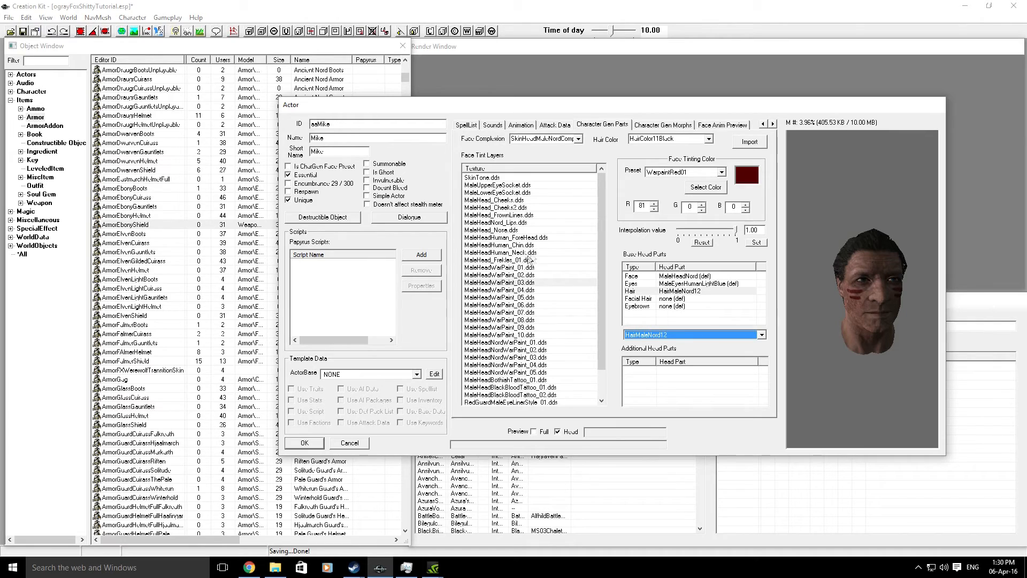
click(495, 215)
click(502, 230)
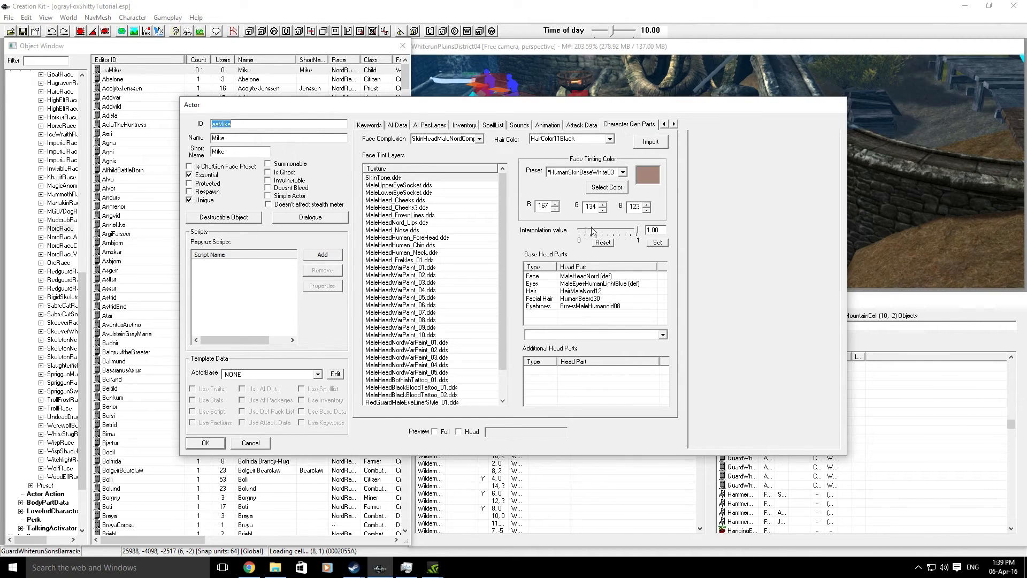
- Choose HumanBeard30 as aaMike's facial hair and BrowsMaleHumanoid08 as his eyebrows
click(549, 301)
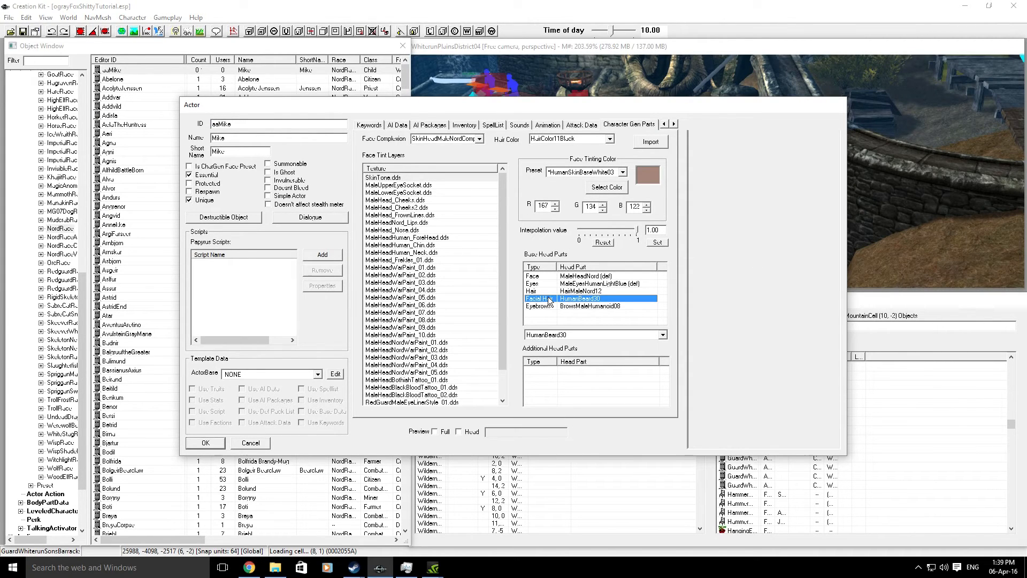
click(569, 336)
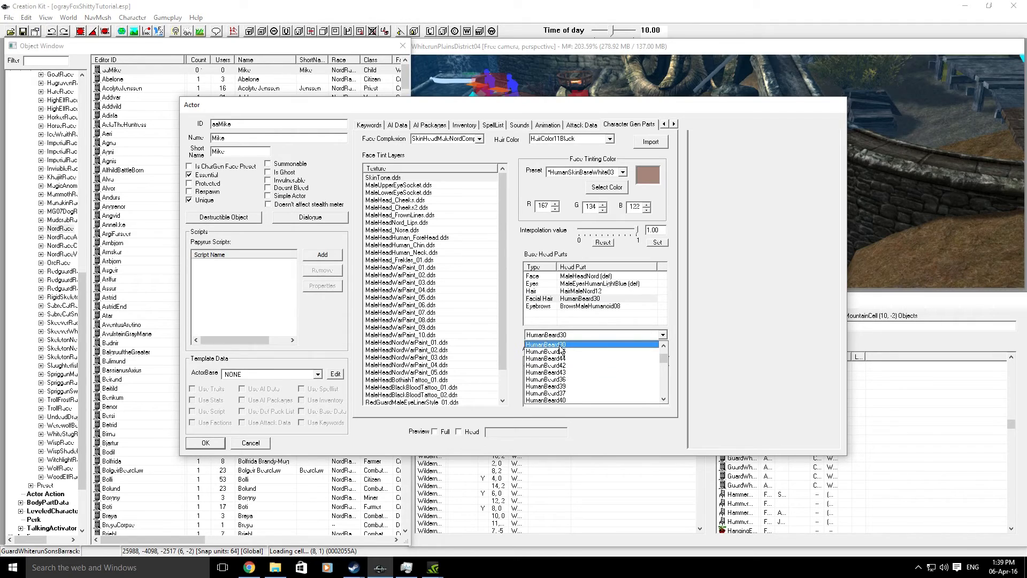
click(562, 345)
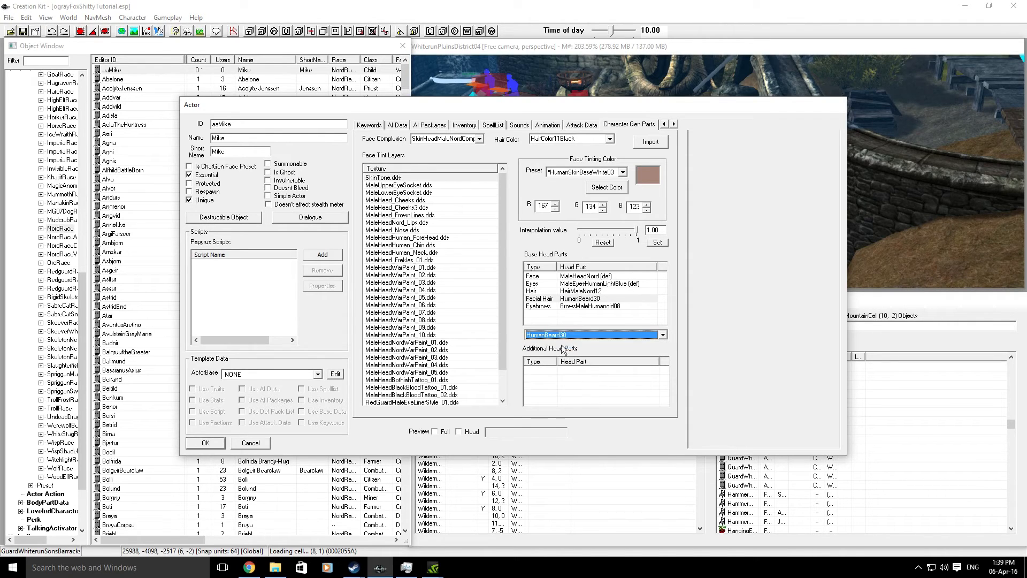
click(581, 306)
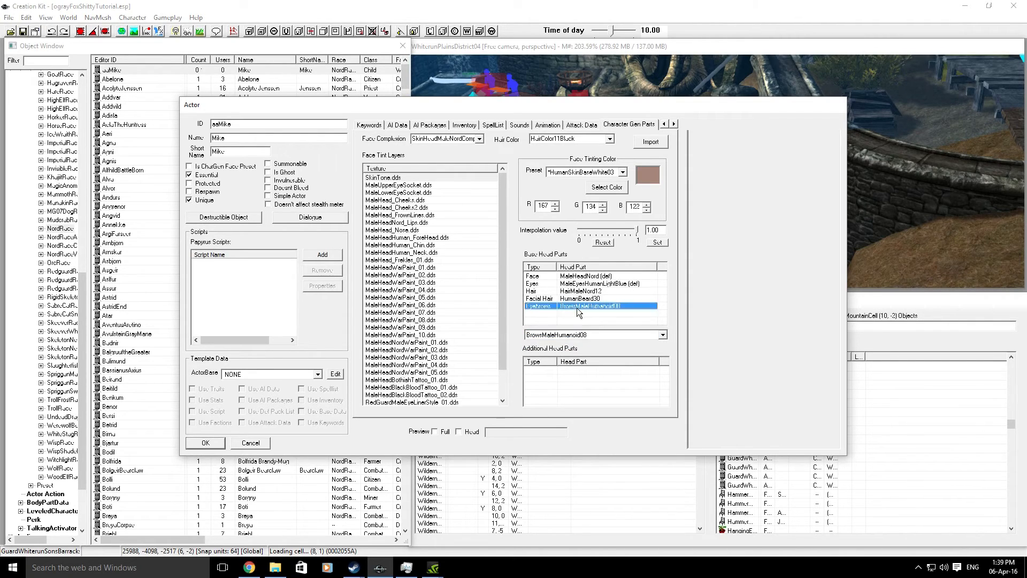
click(582, 334)
click(581, 352)
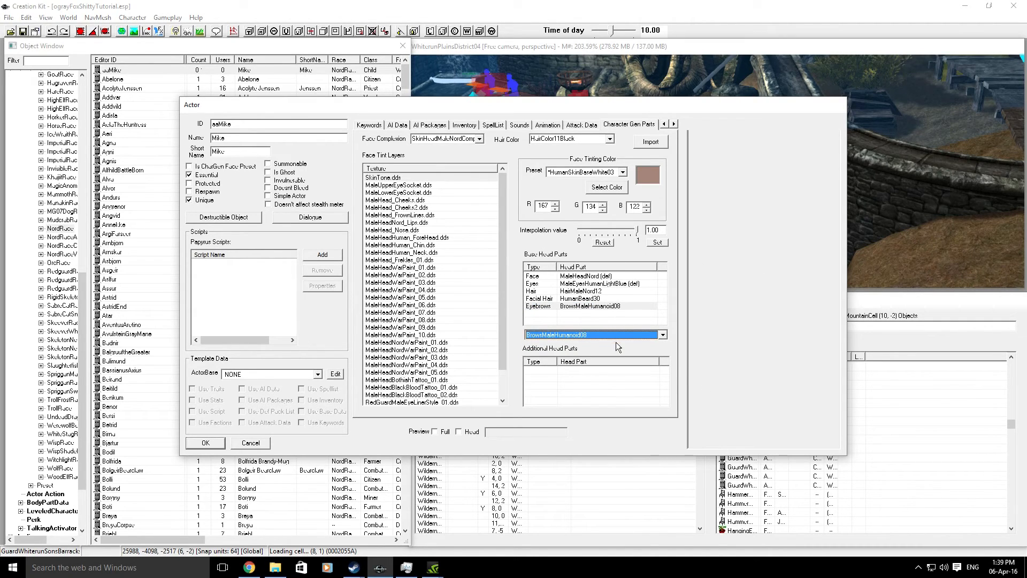
- Preview aaMike's head and full body from different angles and accept the actor's settings
click(463, 430)
drag(775, 265, 830, 261)
click(434, 432)
drag(824, 263, 790, 273)
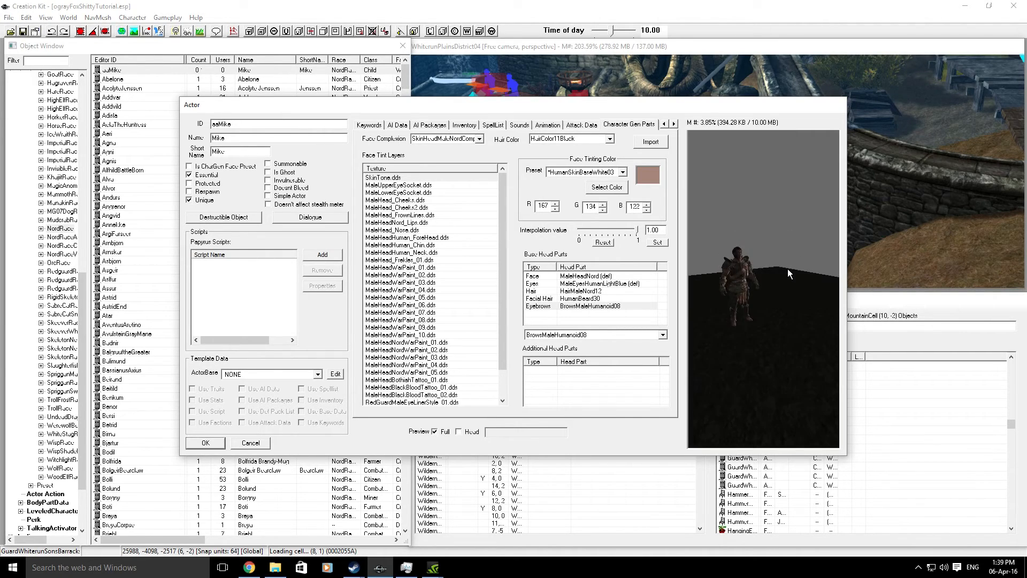
click(205, 443)
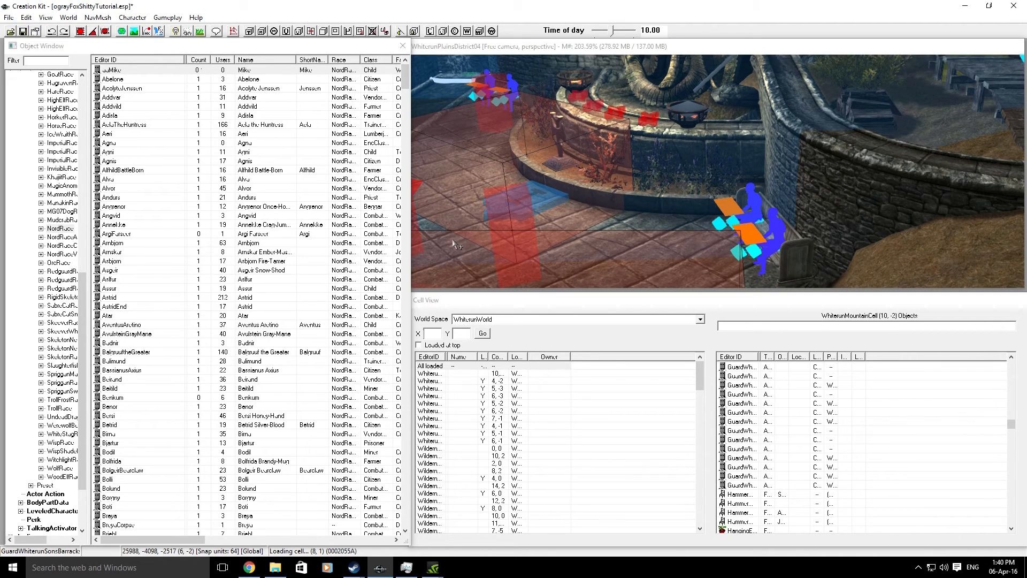
- Choose the WhiterunWorld world space and place aaMike on the paving near the benches in WhiterunWindDistrict03
click(483, 320)
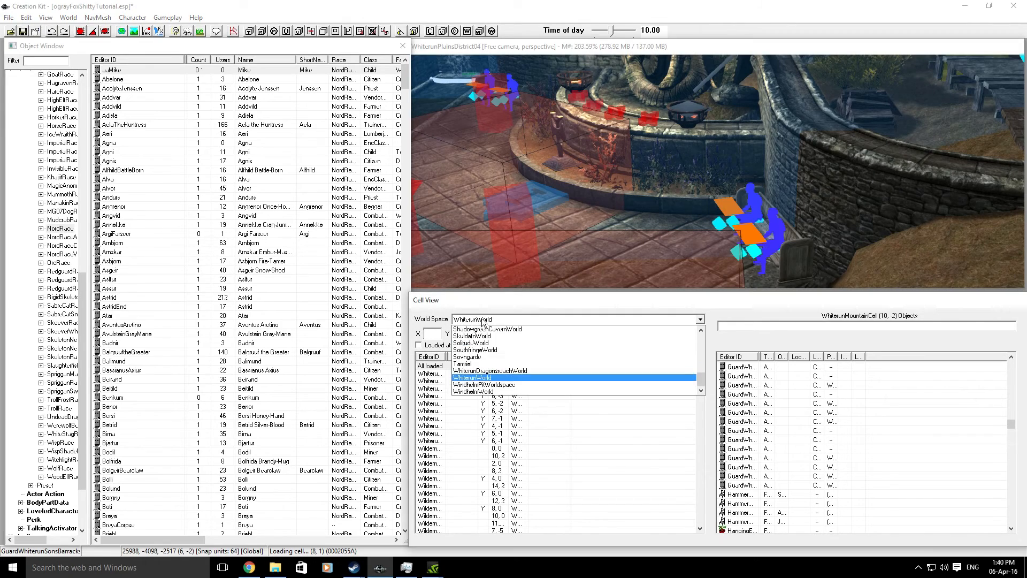
click(468, 379)
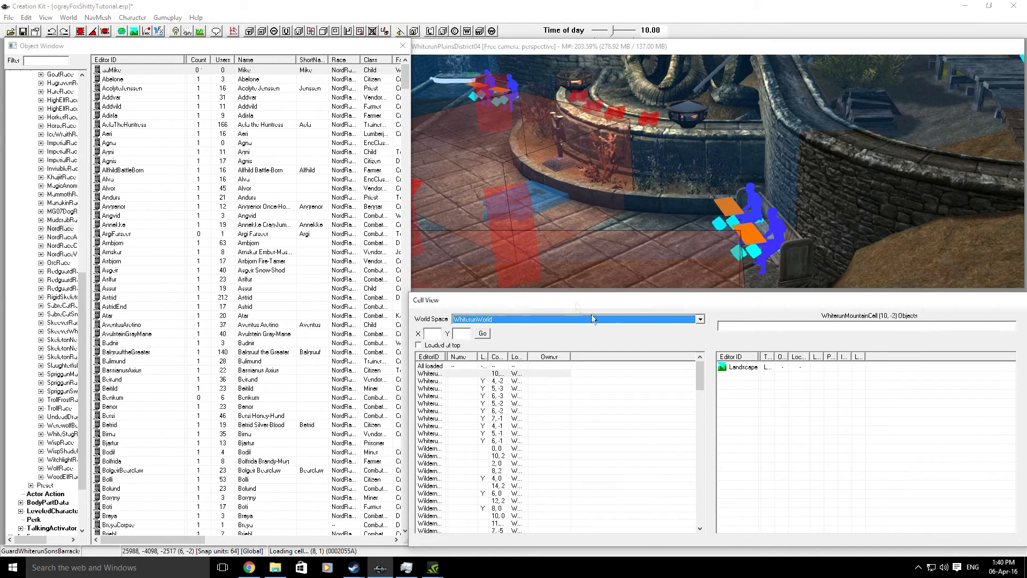
click(659, 51)
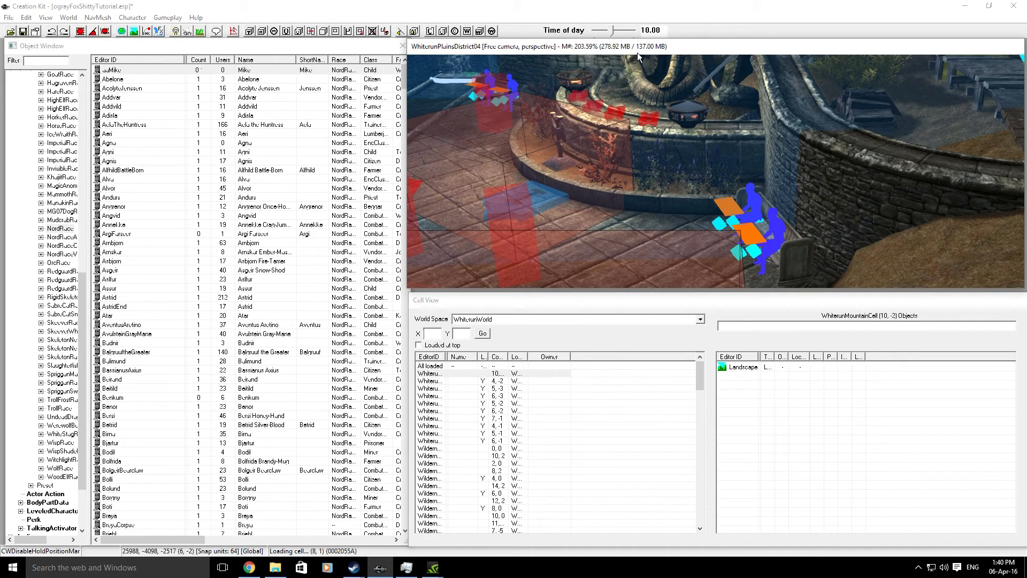
scroll(659, 192, down, 3)
scroll(672, 187, up, 5)
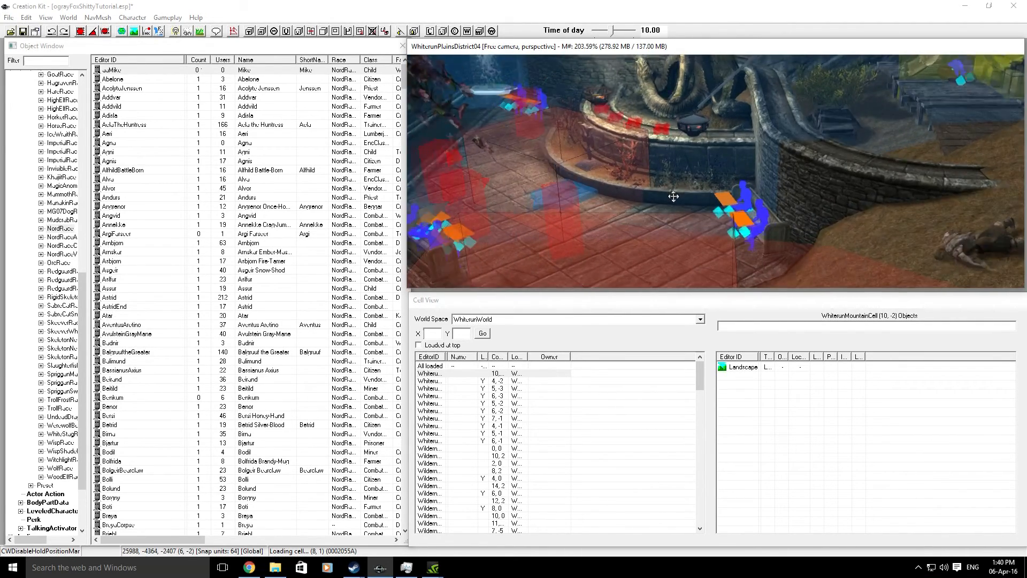
scroll(674, 199, up, 1)
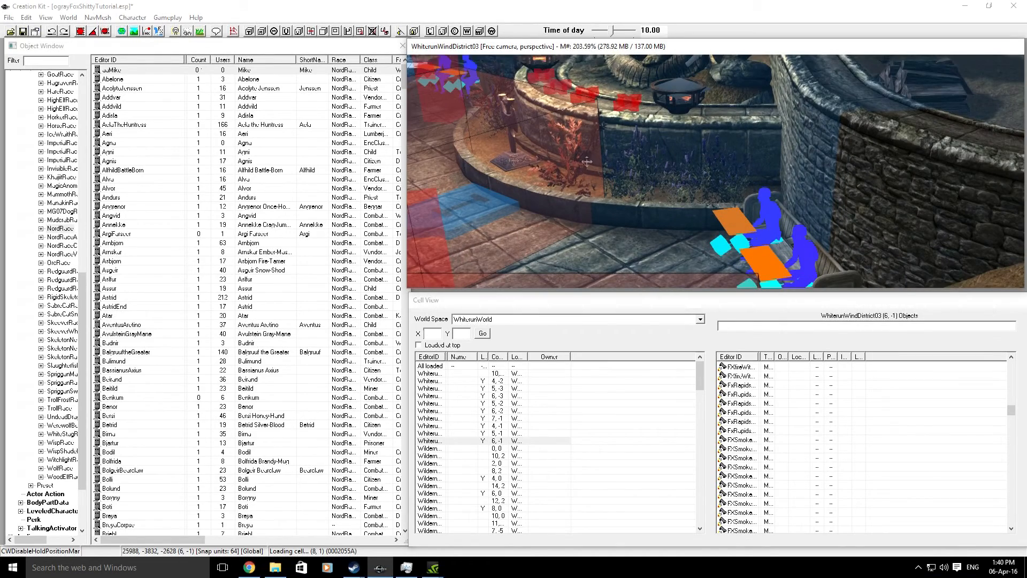
click(99, 71)
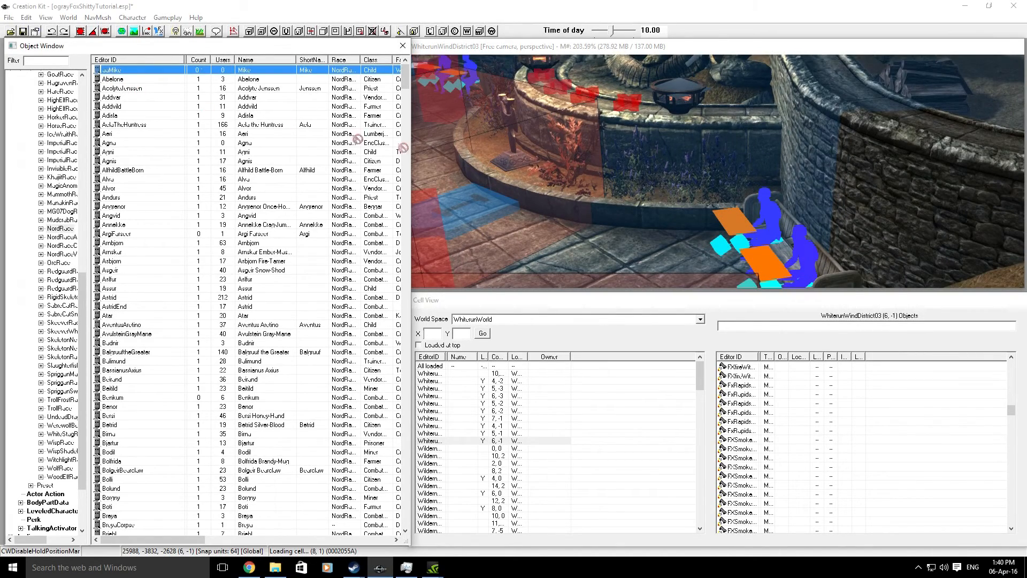
drag(630, 238, 638, 219)
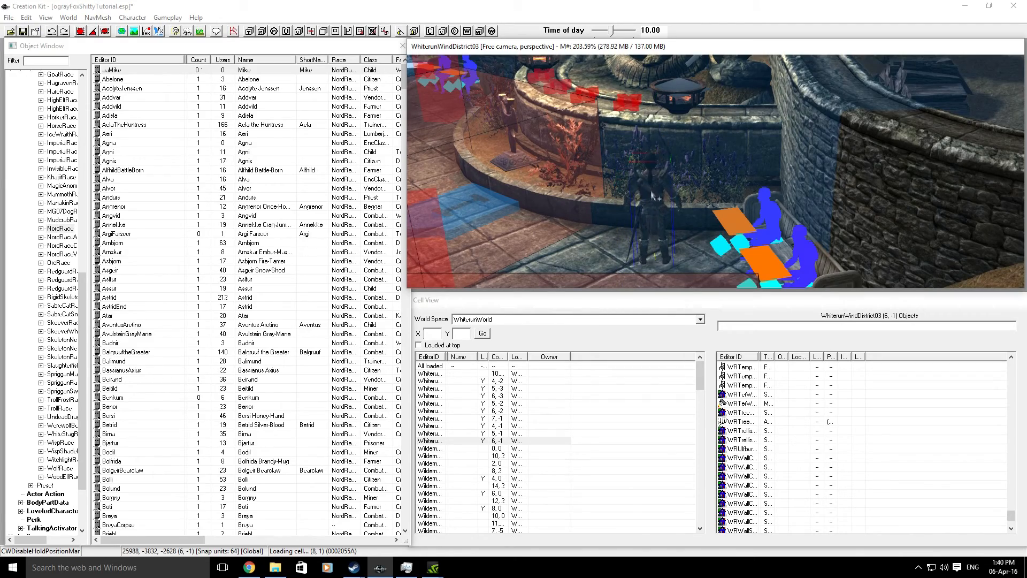
- Inspect the placed aaMike and his surroundings from several angles and save the plugin
shift+middle_drag(657, 195, 693, 224)
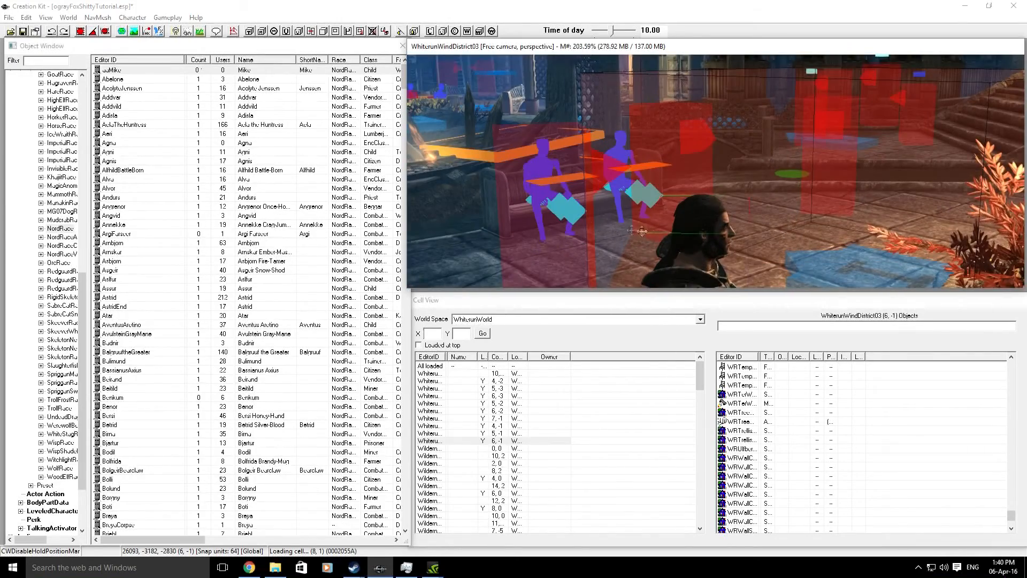
mouse_move(704, 217)
shift+middle_down()
mouse_move(755, 218)
mouse_move(744, 229)
mouse_move(686, 215)
shift+middle_up()
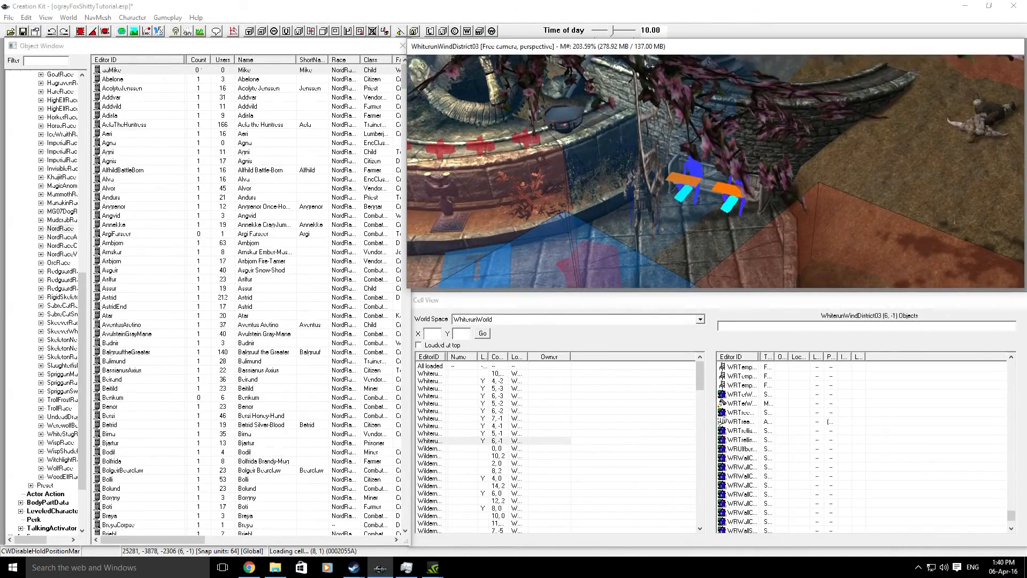
scroll(683, 154, down, 4)
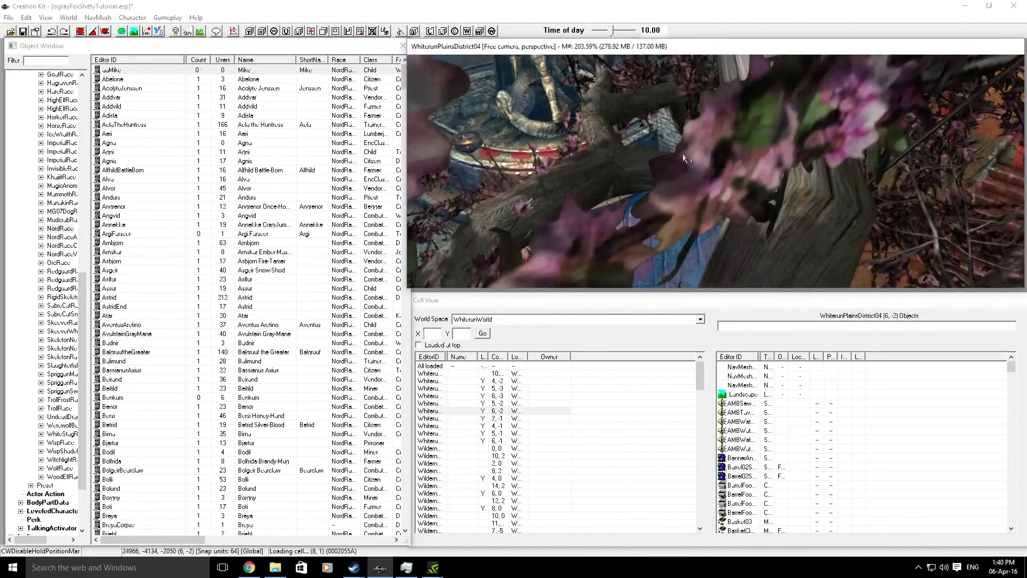
scroll(683, 154, down, 2)
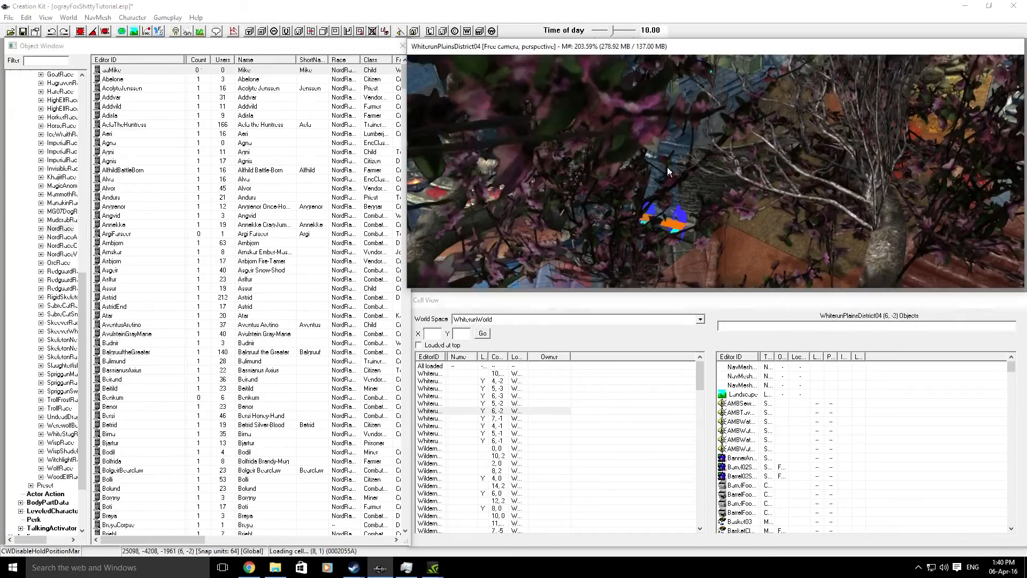
shift+middle_drag(683, 153, 642, 182)
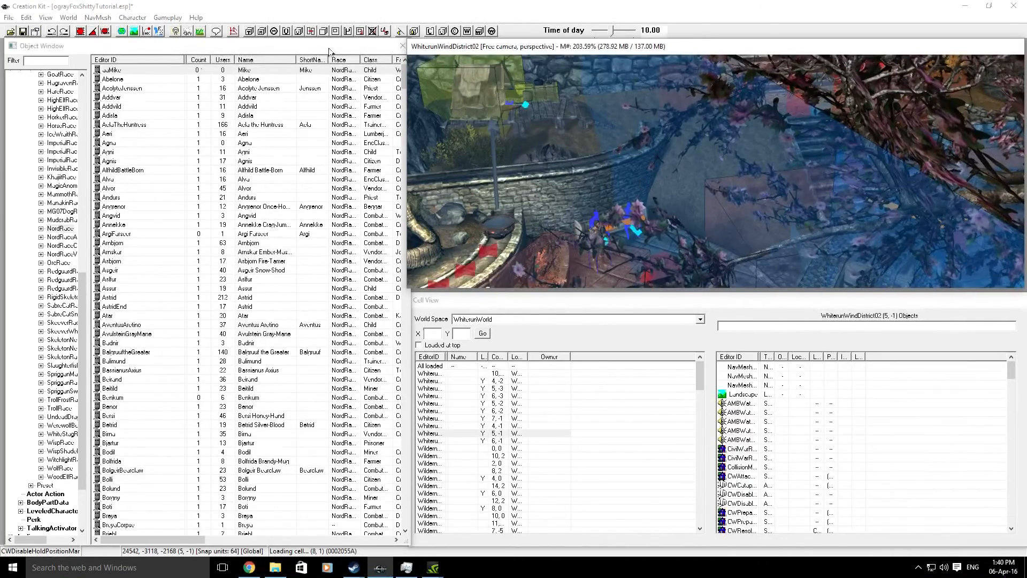
click(22, 32)
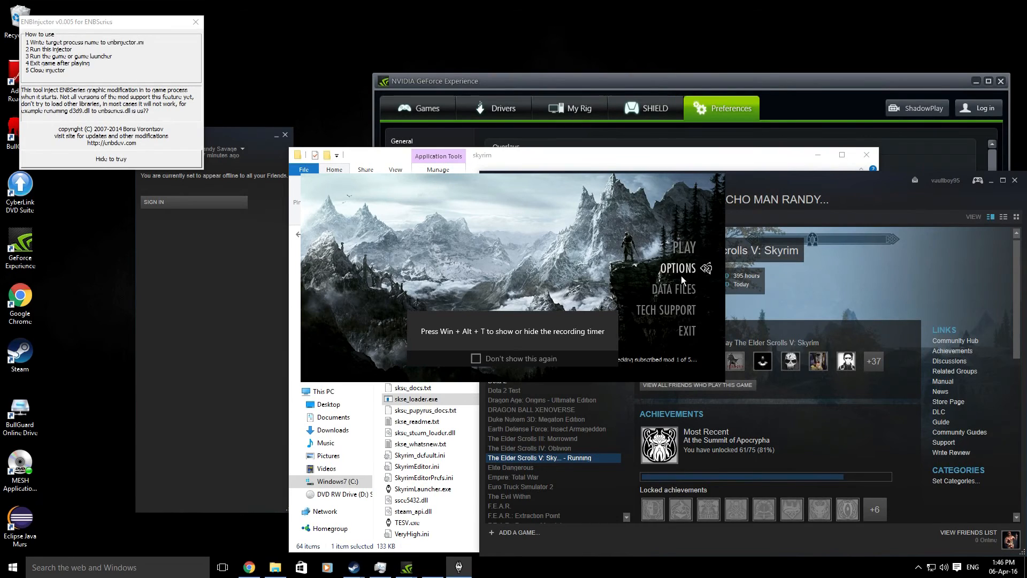
- Switch to the Skyrim launcher, review and accept the mod list in Data Files, and exit the launcher
click(682, 278)
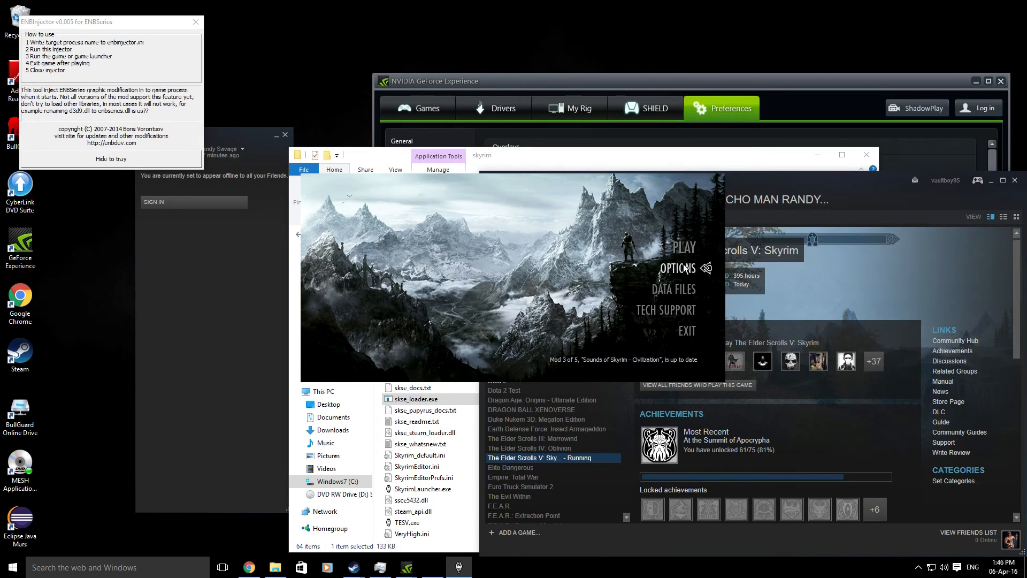
click(688, 291)
drag(600, 245, 525, 320)
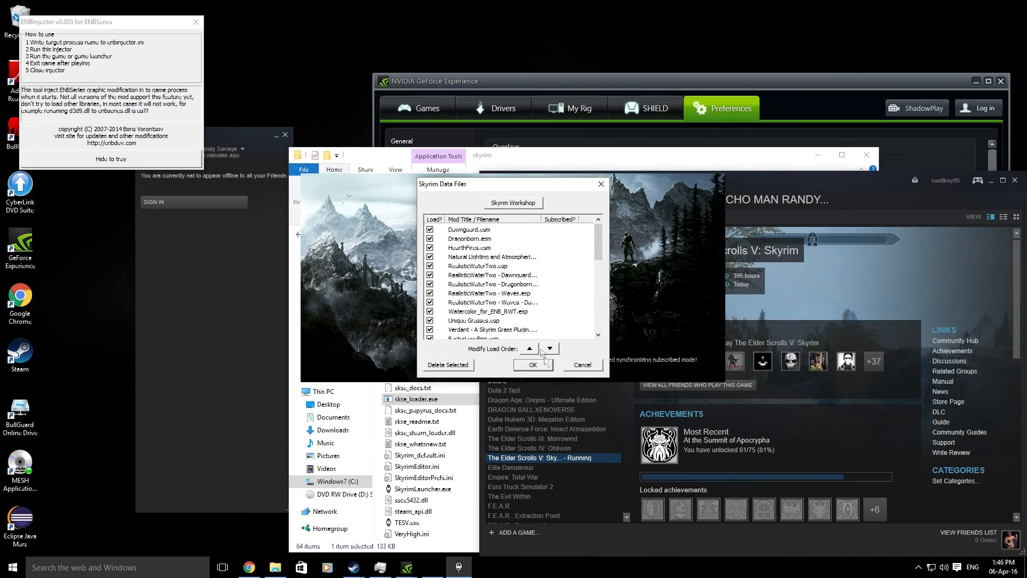
click(533, 364)
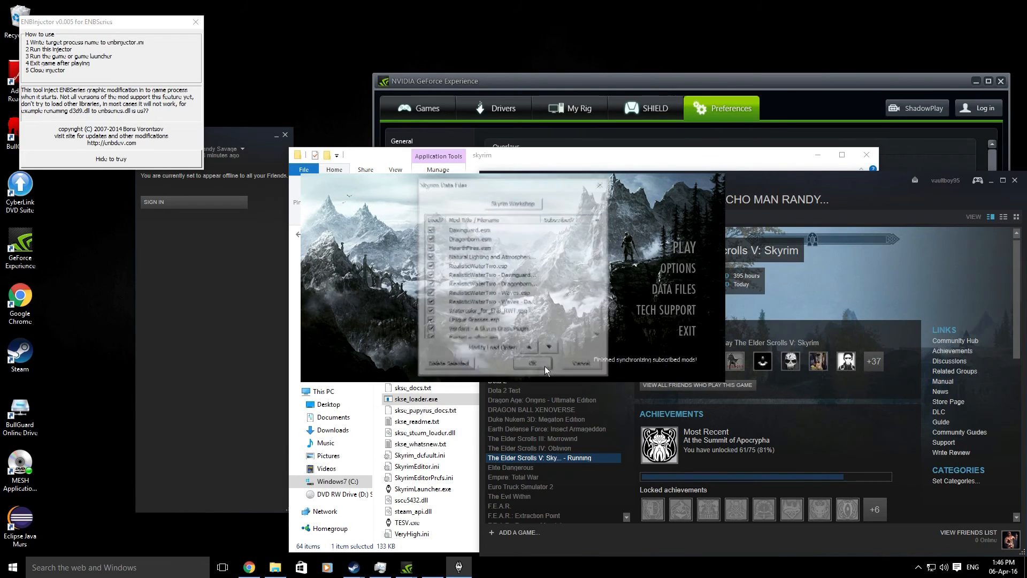
click(688, 332)
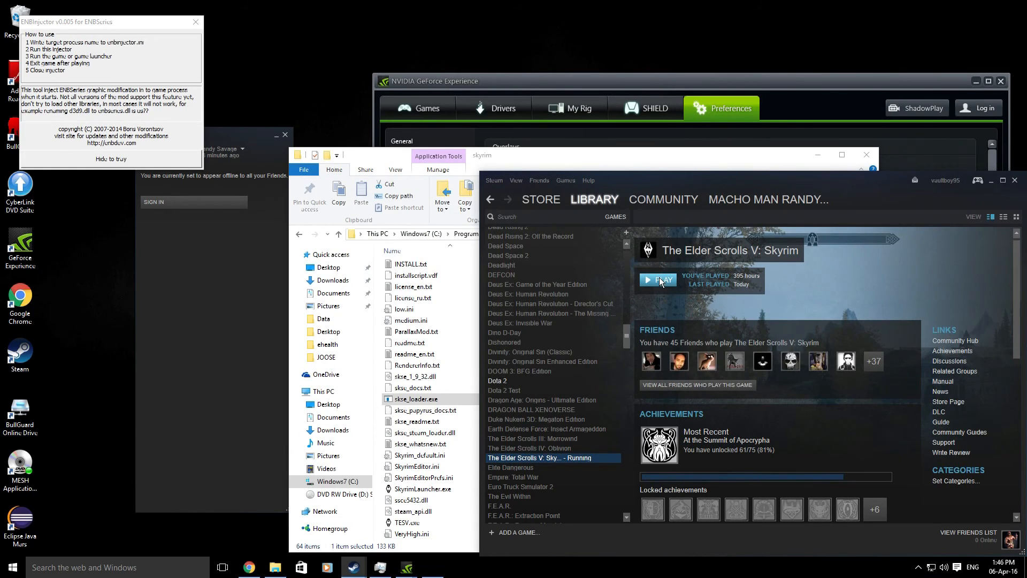